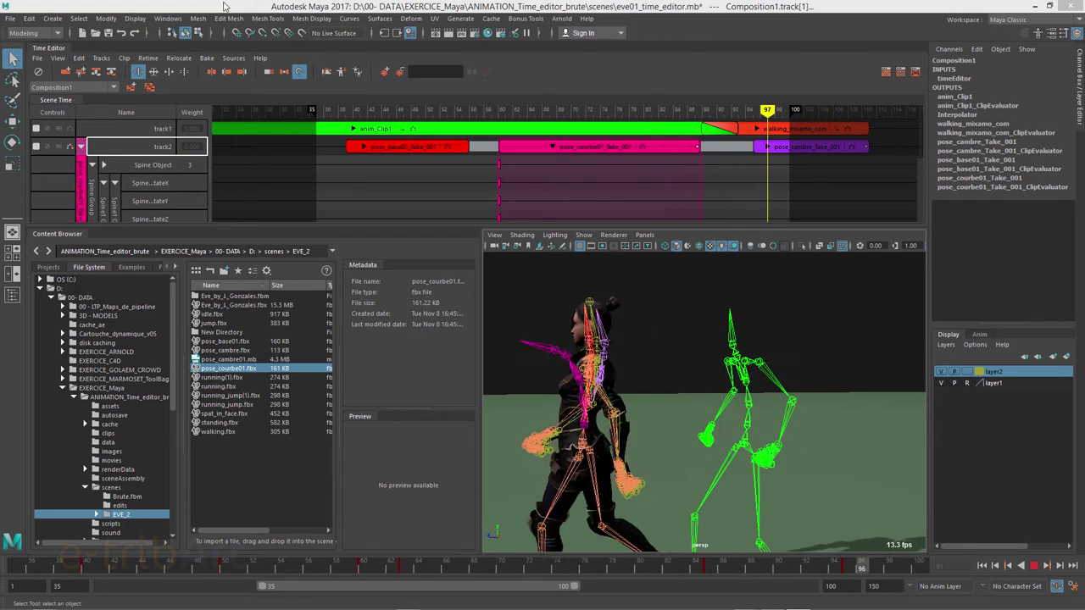
# Step: Clear the track2 selection, collapse the Spine Object attribute rows and select the Neck joint
pyautogui.click(82, 150)
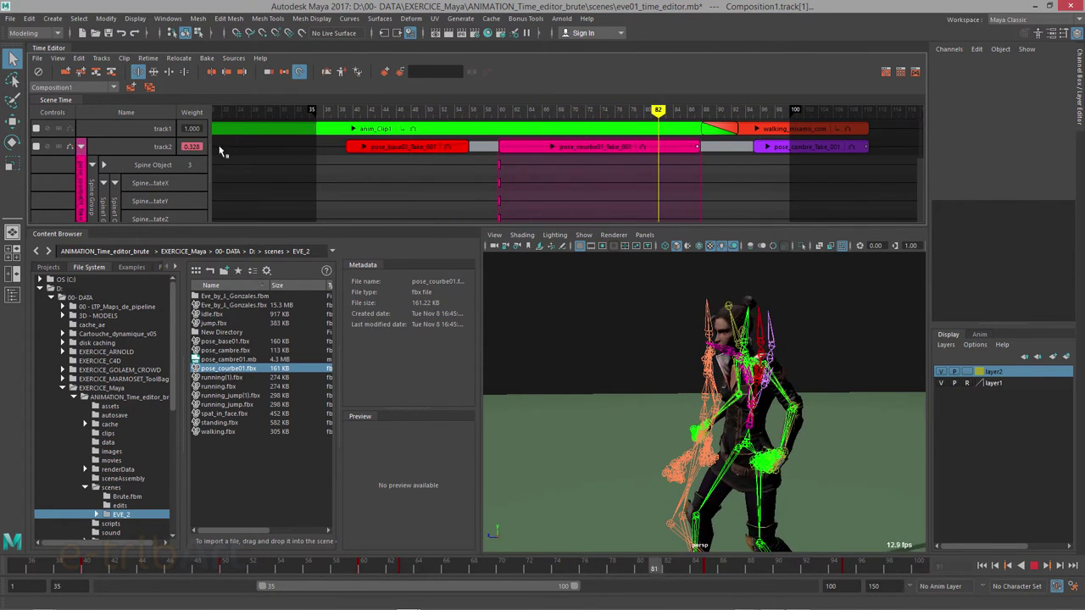
pyautogui.click(570, 329)
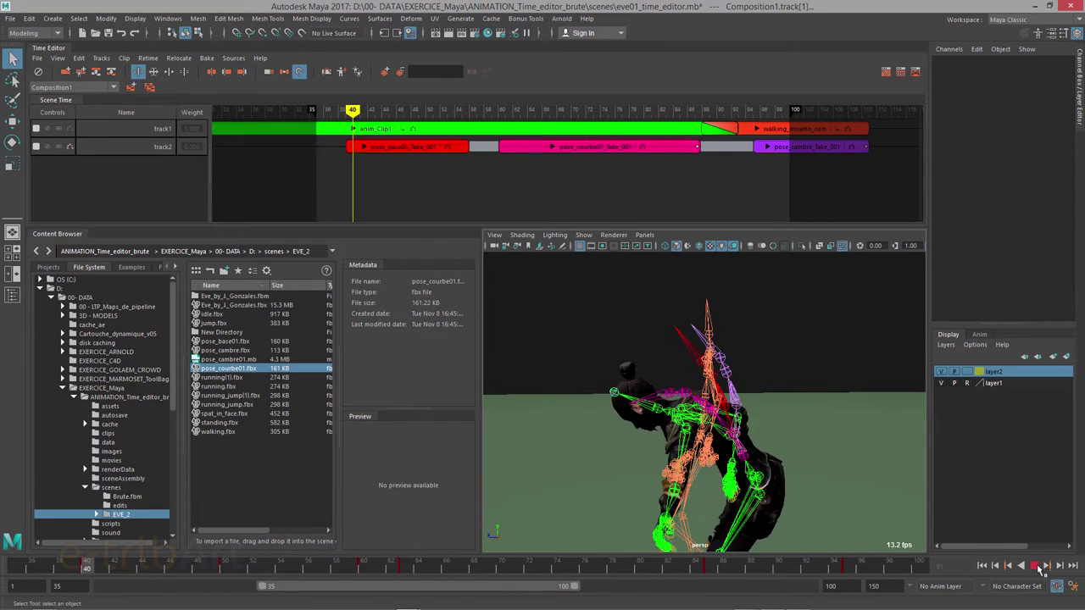
pyautogui.click(1041, 570)
pyautogui.click(742, 459)
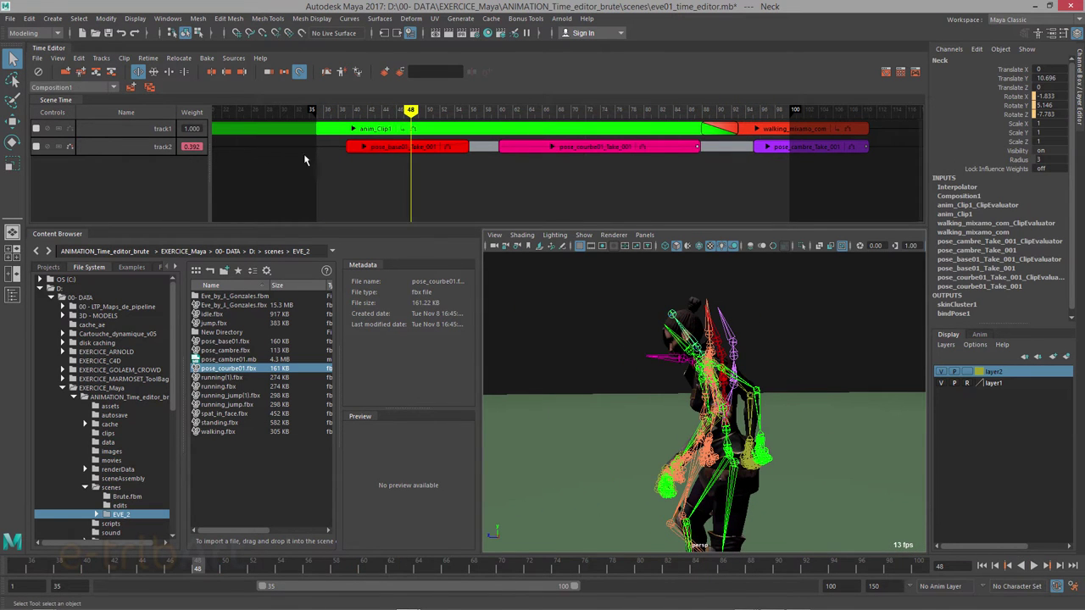
# Step: Scrub back to about frame 43, play the blend, then scrub between frames 64 and 66
pyautogui.moveTo(410, 111); pyautogui.dragTo(376, 111)
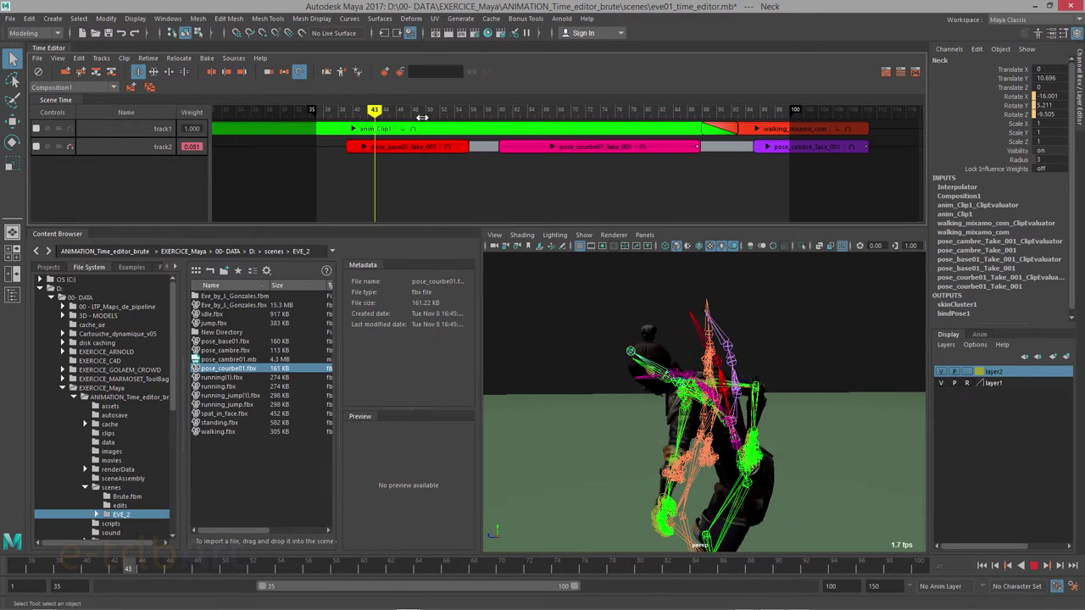
pyautogui.hotkey('alt', 'v')
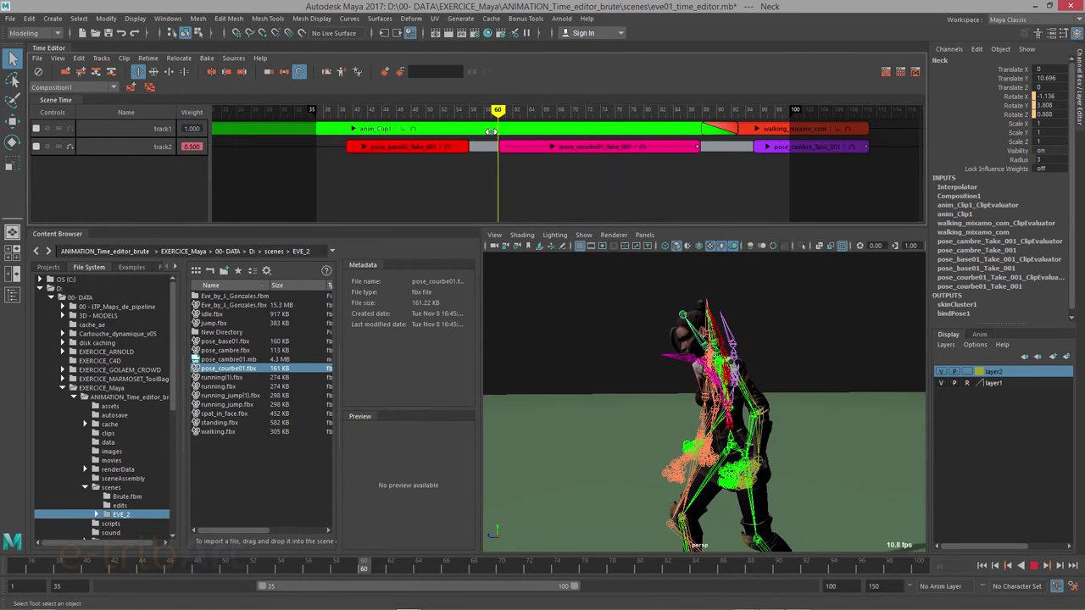
pyautogui.moveTo(616, 136); pyautogui.dragTo(547, 146)
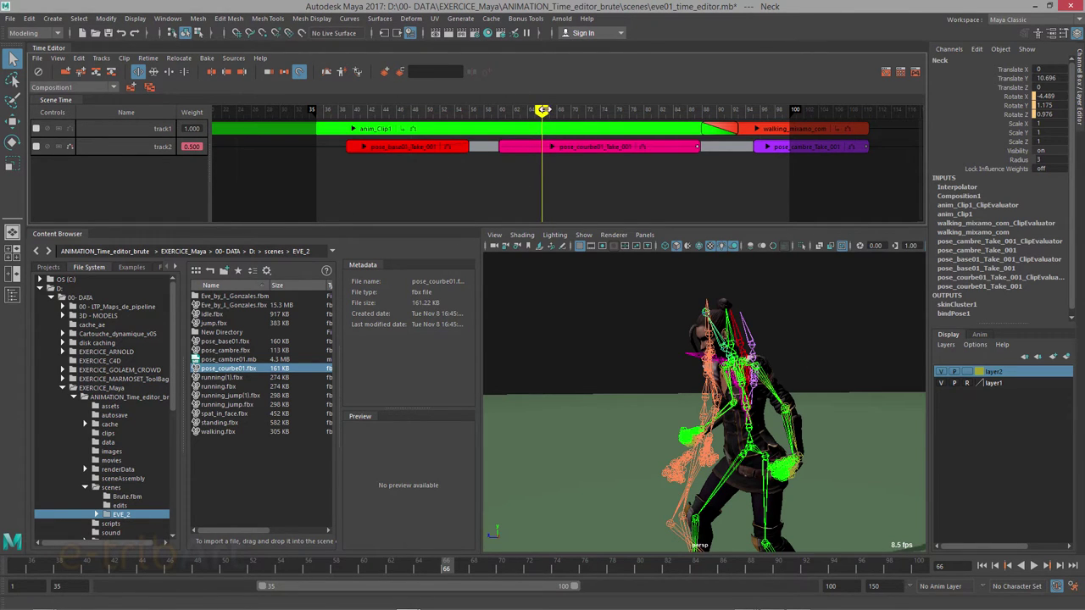
# Step: Rewind to frame 26 and play the blended animation from two orbited angles, stopping at frame 72
pyautogui.moveTo(543, 110); pyautogui.dragTo(250, 121)
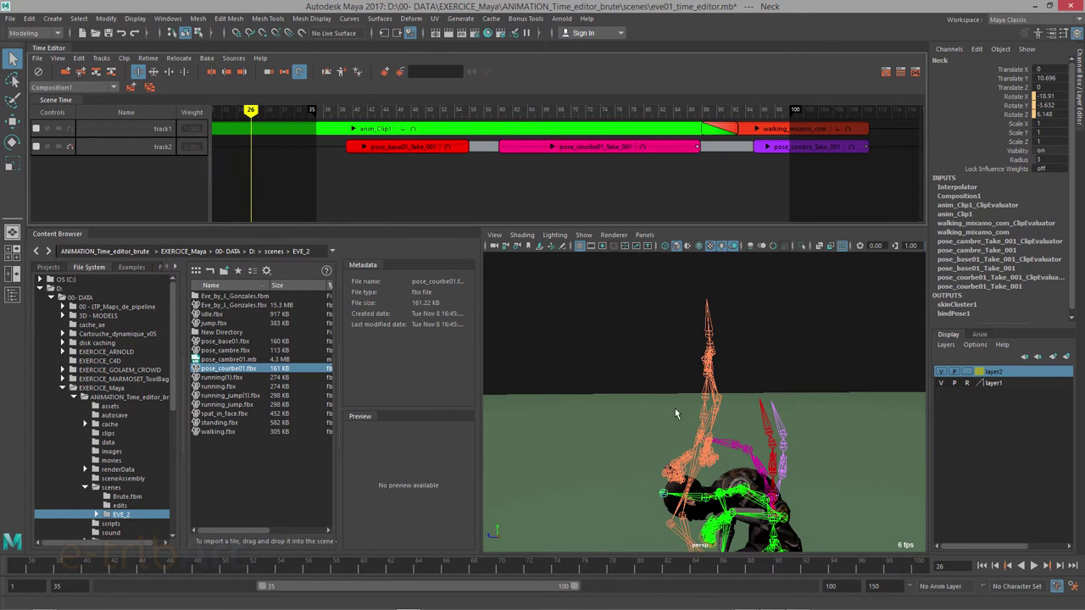
pyautogui.moveTo(711, 410)
pyautogui.keyDown('alt'); pyautogui.mouseDown()
pyautogui.moveTo(736, 316)
pyautogui.moveTo(736, 355)
pyautogui.mouseUp(); pyautogui.keyUp('alt')
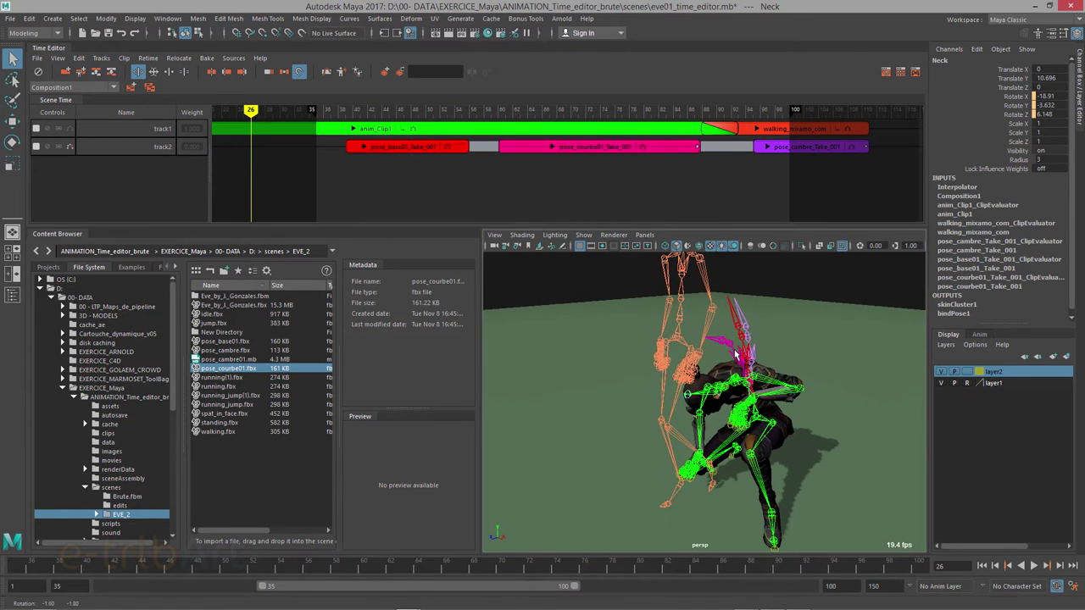
pyautogui.hotkey('alt', 'v')
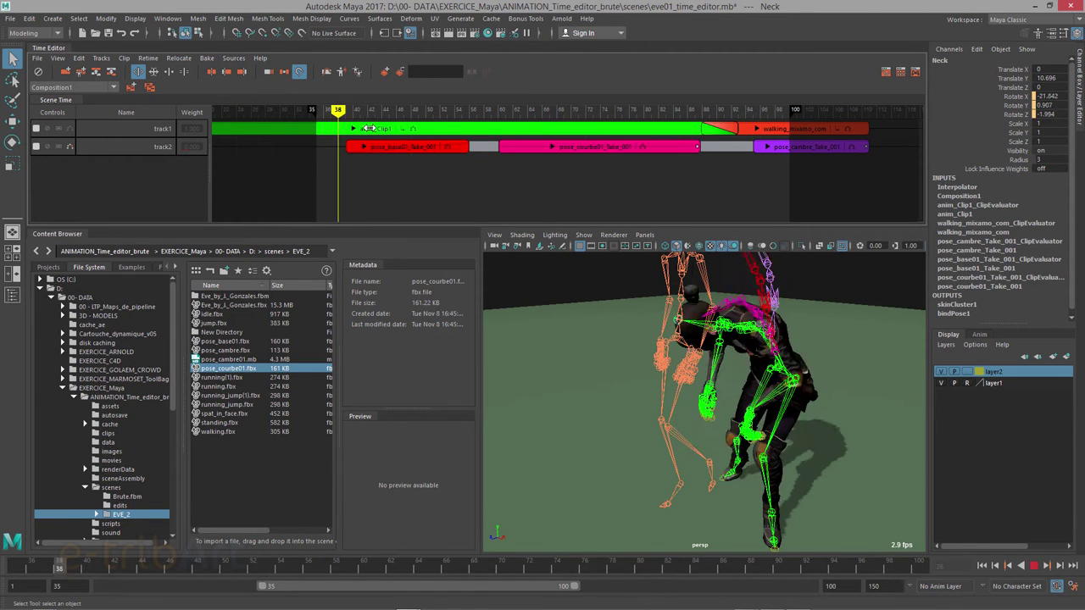
pyautogui.keyDown('alt'); pyautogui.moveTo(563, 346); pyautogui.dragTo(525, 298); pyautogui.keyUp('alt')
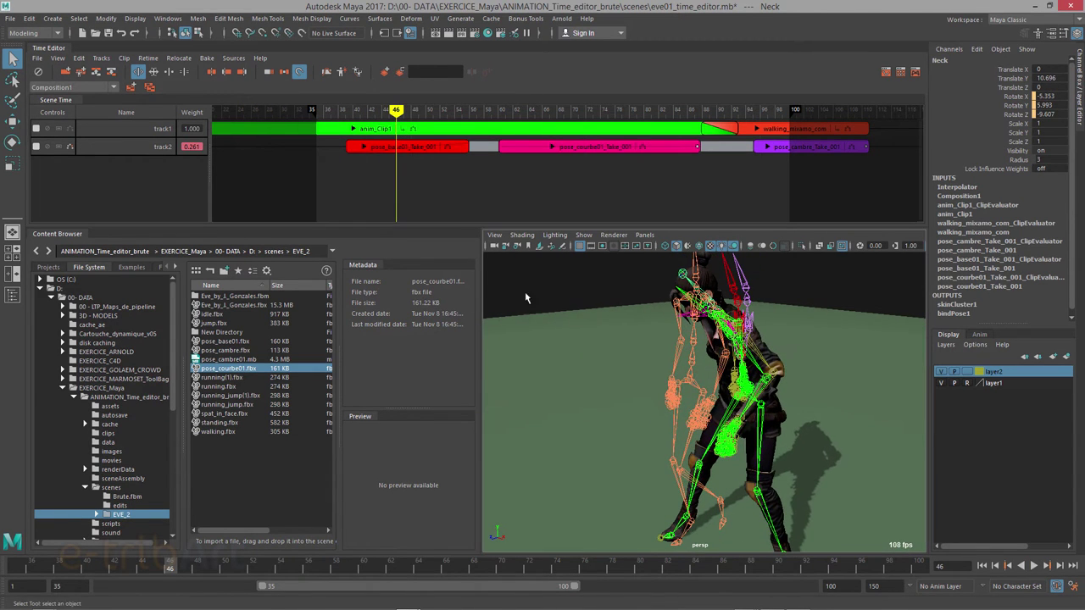
pyautogui.hotkey('alt', 'v')
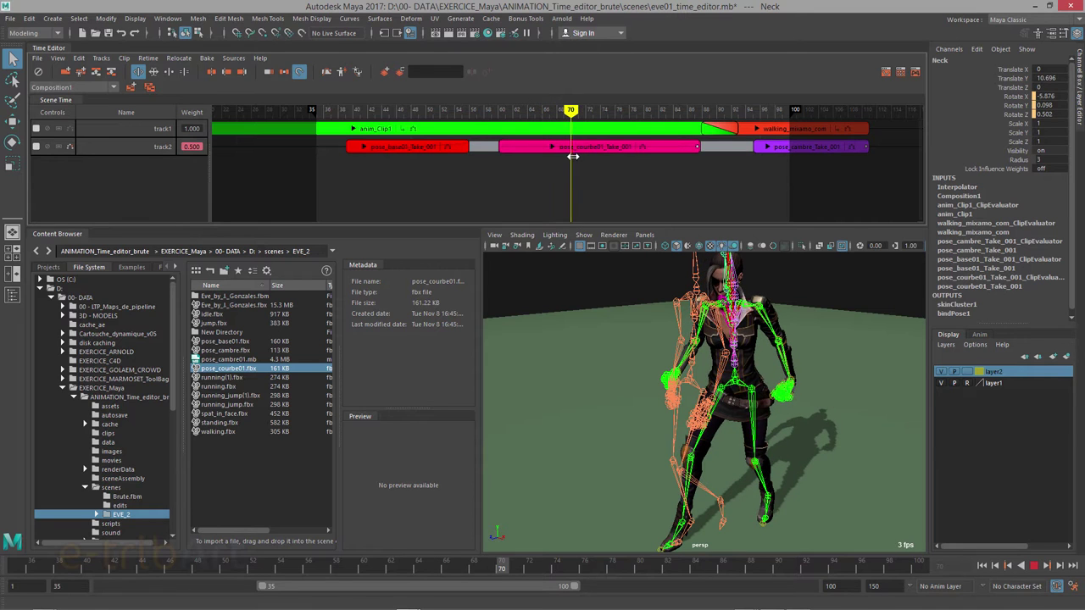
pyautogui.press('Escape')
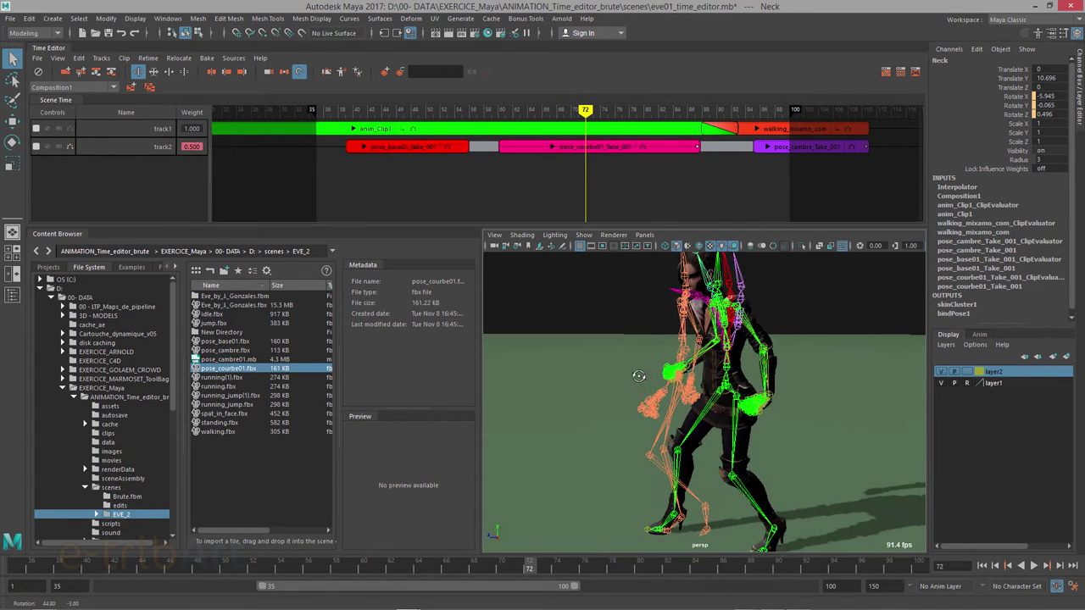
# Step: Scrub from frame 72 through 98 and orbit from a side view to a front view
pyautogui.moveTo(591, 111); pyautogui.dragTo(654, 126)
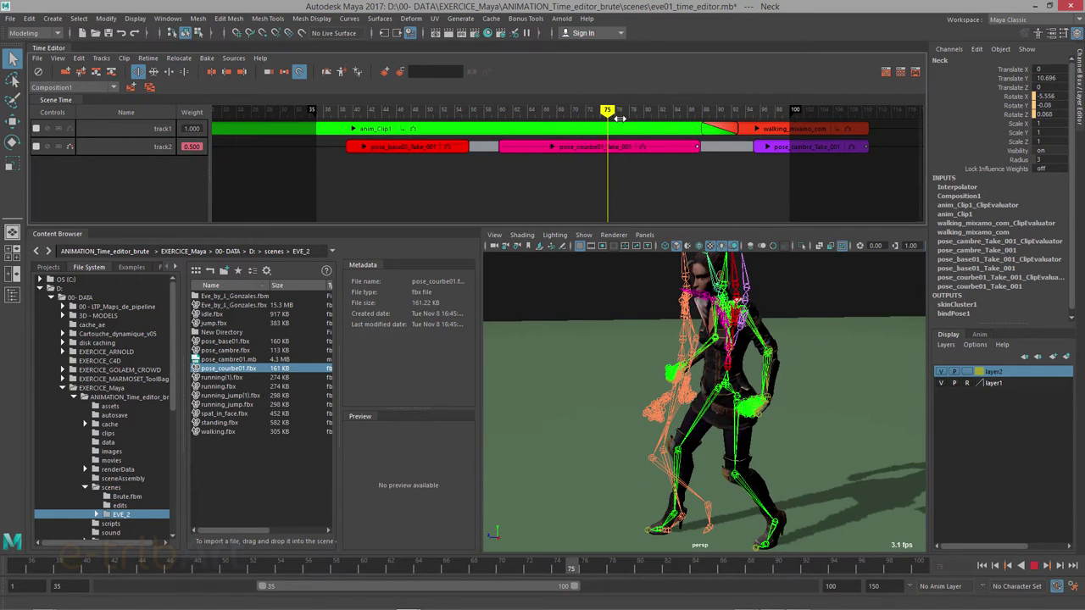
pyautogui.moveTo(716, 136)
pyautogui.mouseDown()
pyautogui.moveTo(781, 150)
pyautogui.moveTo(433, 145)
pyautogui.moveTo(658, 157)
pyautogui.moveTo(518, 173)
pyautogui.moveTo(759, 177)
pyautogui.moveTo(455, 177)
pyautogui.moveTo(458, 192)
pyautogui.mouseUp()
pyautogui.moveTo(583, 470)
pyautogui.keyDown('alt'); pyautogui.mouseDown()
pyautogui.moveTo(641, 445)
pyautogui.moveTo(573, 417)
pyautogui.mouseUp(); pyautogui.keyUp('alt')
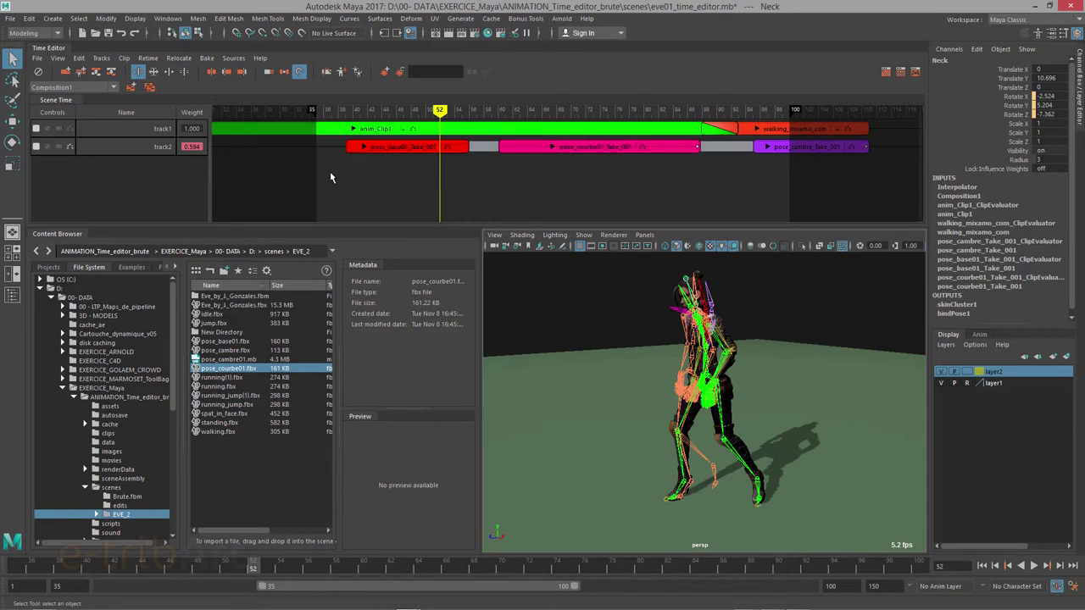
pyautogui.moveTo(669, 363)
pyautogui.keyDown('alt'); pyautogui.mouseDown()
pyautogui.moveTo(636, 390)
pyautogui.moveTo(754, 387)
pyautogui.moveTo(627, 376)
pyautogui.moveTo(674, 406)
pyautogui.mouseUp(); pyautogui.keyUp('alt')
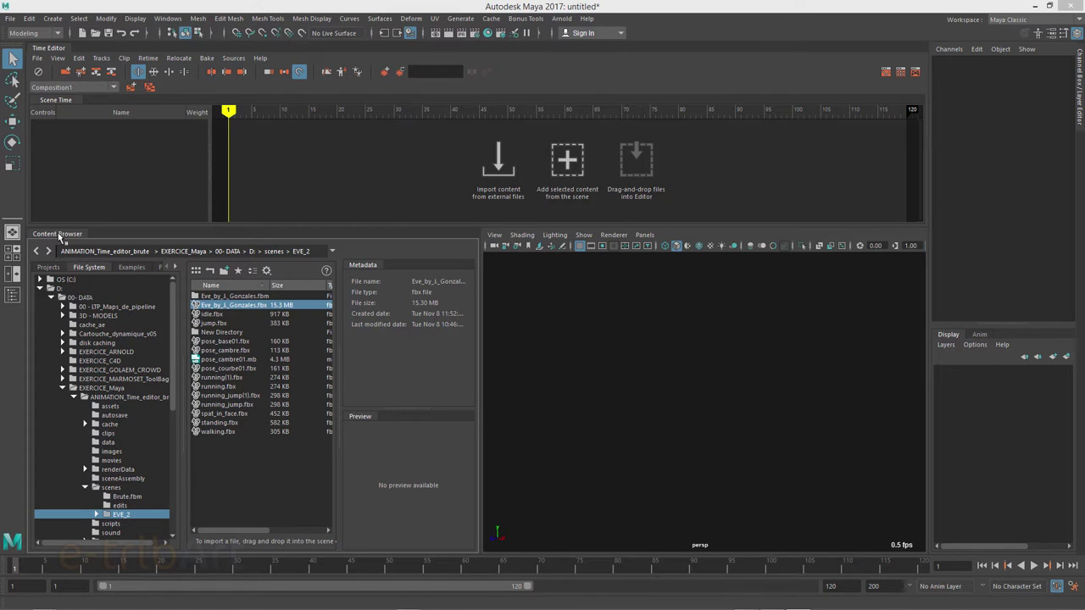
# Step: Drag the splitters to widen the 3D viewport and the Content Browser's file list
pyautogui.click(171, 19)
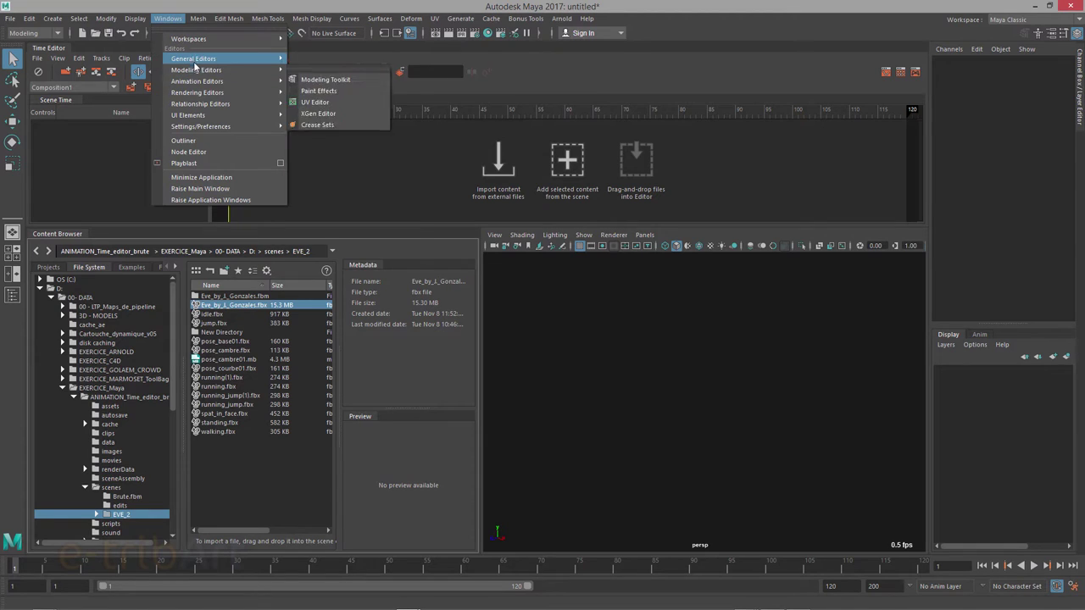
pyautogui.moveTo(194, 58)
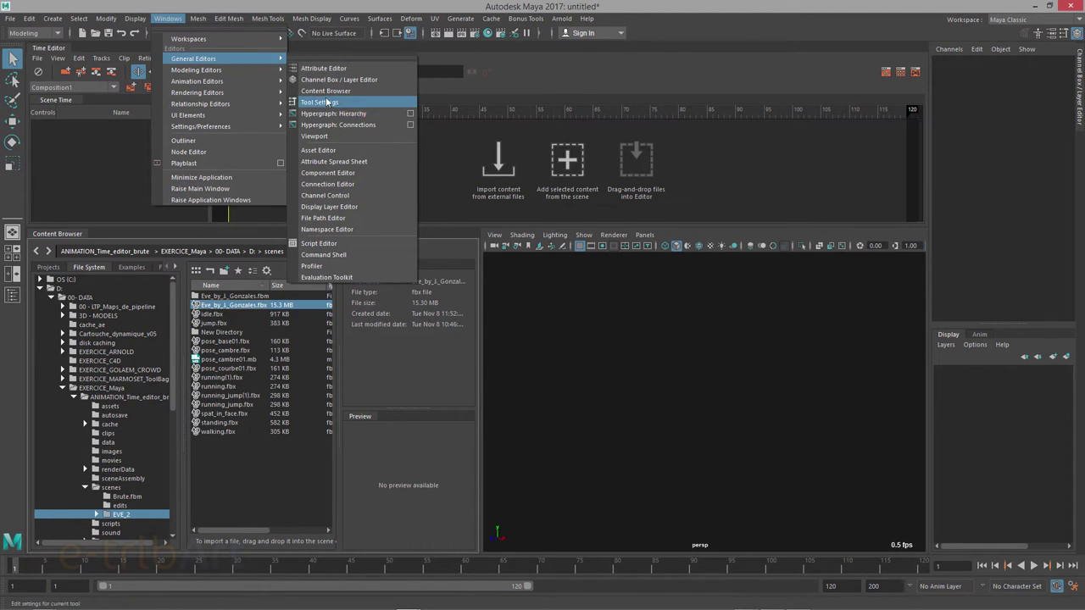
pyautogui.click(349, 12)
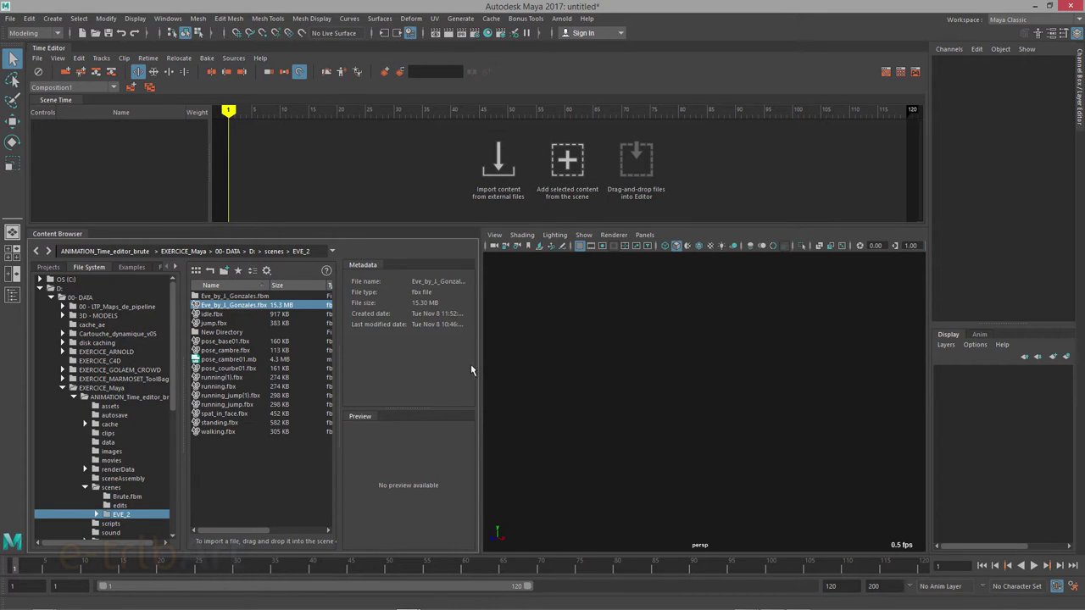
pyautogui.moveTo(480, 368); pyautogui.dragTo(353, 360)
pyautogui.moveTo(251, 359); pyautogui.dragTo(267, 361)
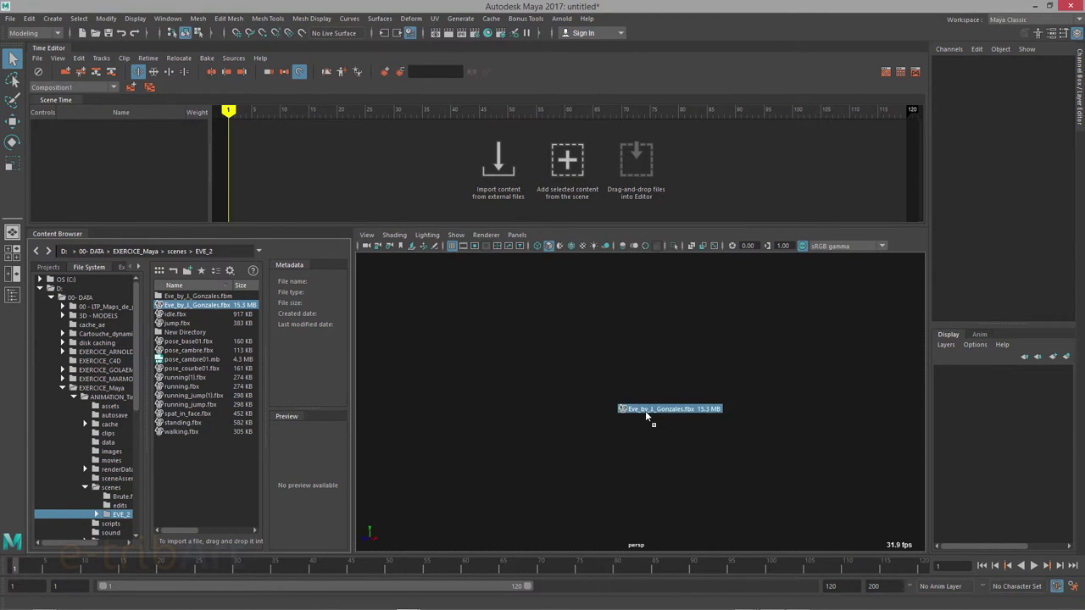
# Step: Import Eve_by_J_Gonzales.fbx into the scene and bring the whole T-posed character into view
pyautogui.moveTo(181, 313); pyautogui.dragTo(645, 410)
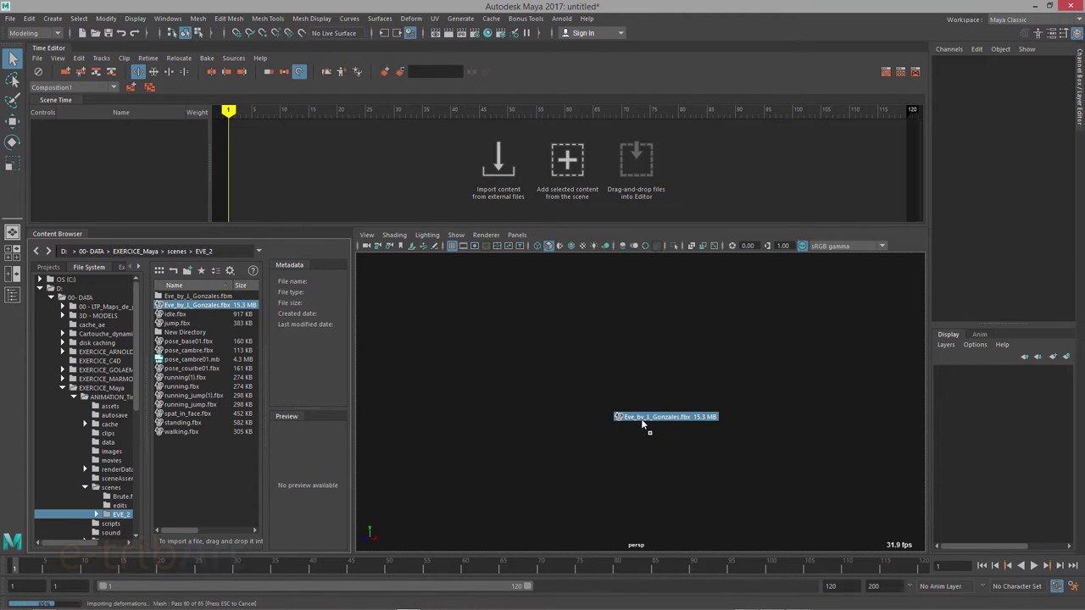
pyautogui.scroll(-3, 649, 439)
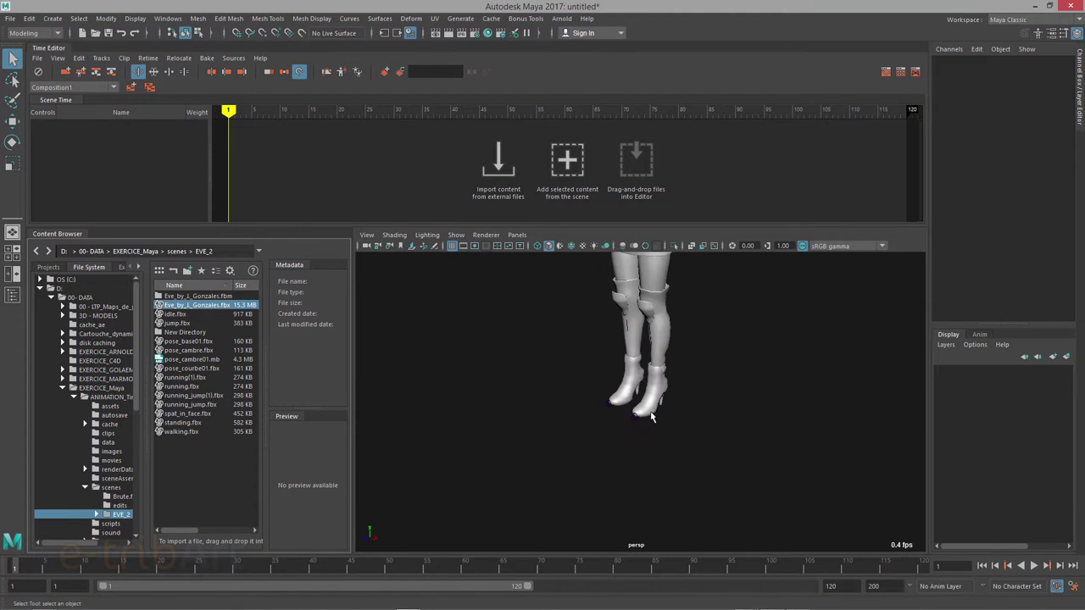
pyautogui.moveTo(651, 416)
pyautogui.keyDown('alt'); pyautogui.mouseDown()
pyautogui.moveTo(639, 458)
pyautogui.moveTo(654, 442)
pyautogui.mouseUp(); pyautogui.keyUp('alt')
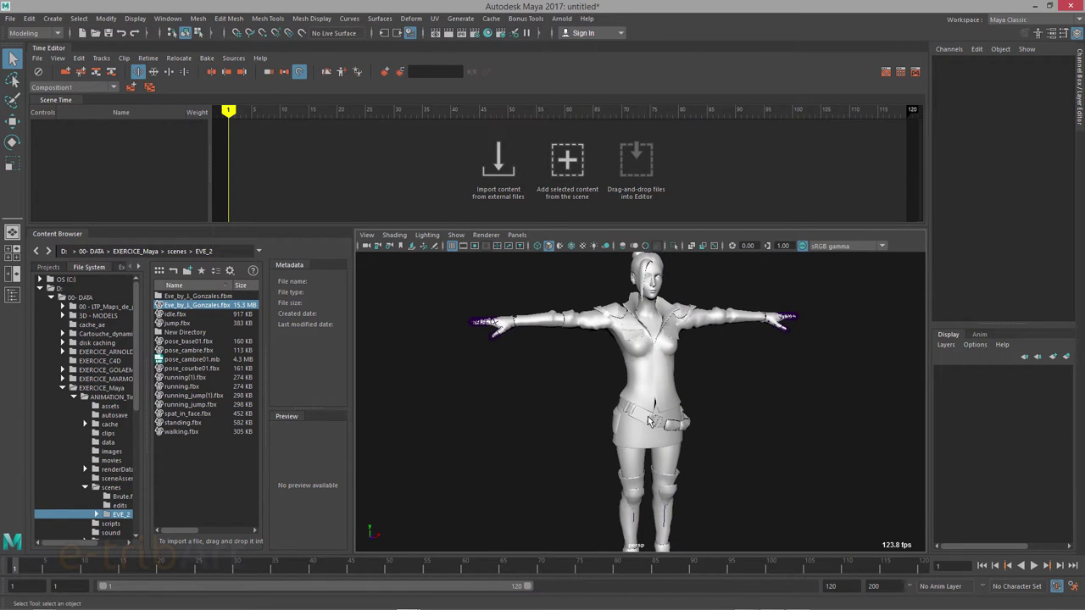
# Step: Display Eve in textured shaded mode lit by all scene lights, then deselect her
pyautogui.click(649, 421)
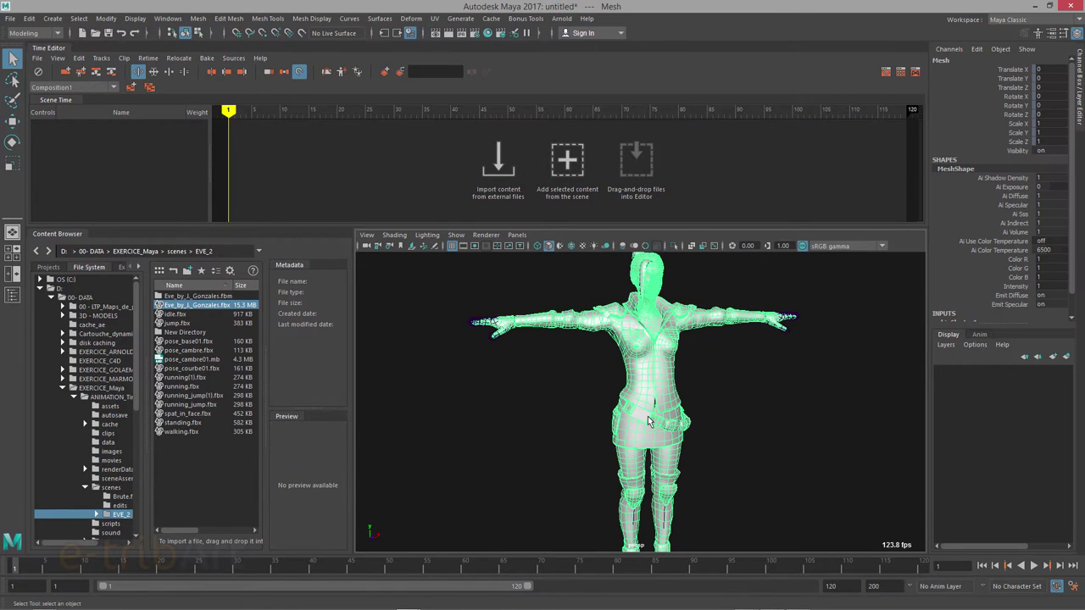
pyautogui.press('4')
pyautogui.press('5')
pyautogui.press('6')
pyautogui.press('7')
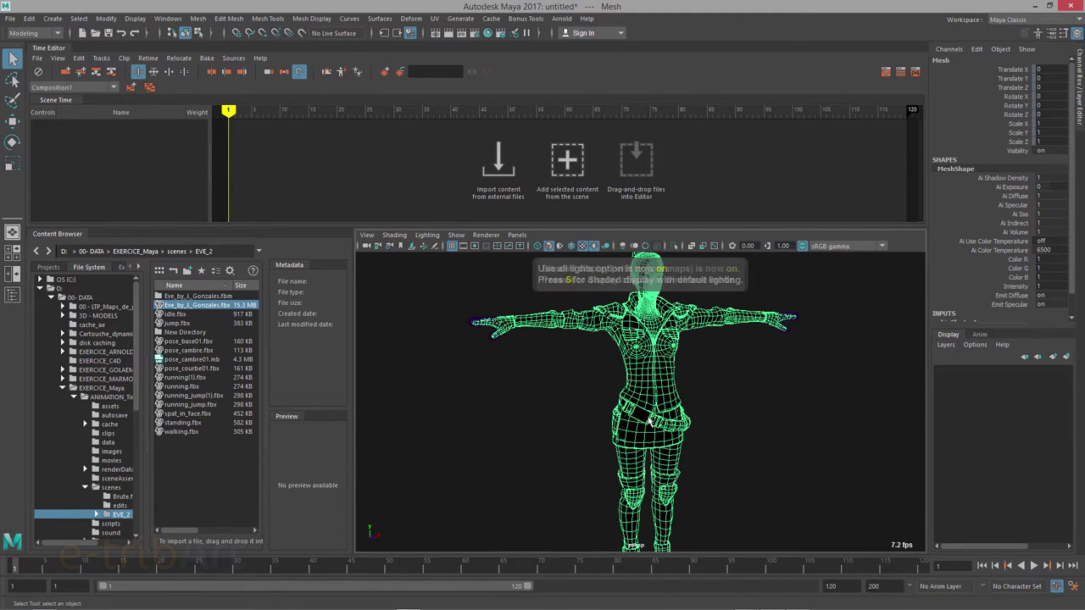
pyautogui.scroll(-3, 703, 418)
pyautogui.scroll(-2, 702, 418)
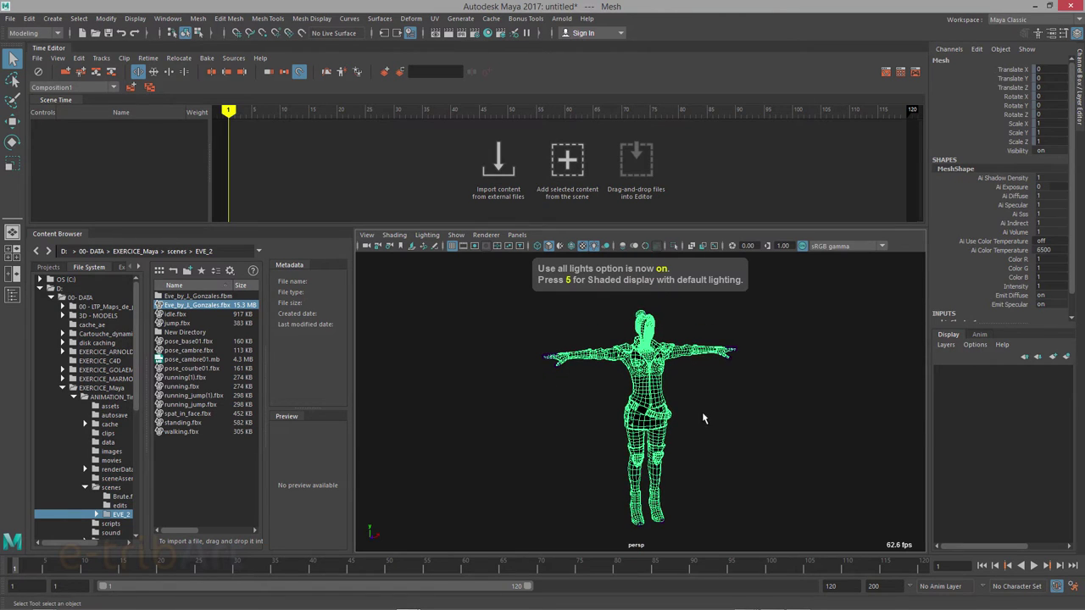
pyautogui.click(703, 418)
# Step: Frame Eve front-on and closer in textured shaded display with her arms level
pyautogui.keyDown('alt'); pyautogui.moveTo(711, 432); pyautogui.dragTo(644, 428); pyautogui.keyUp('alt')
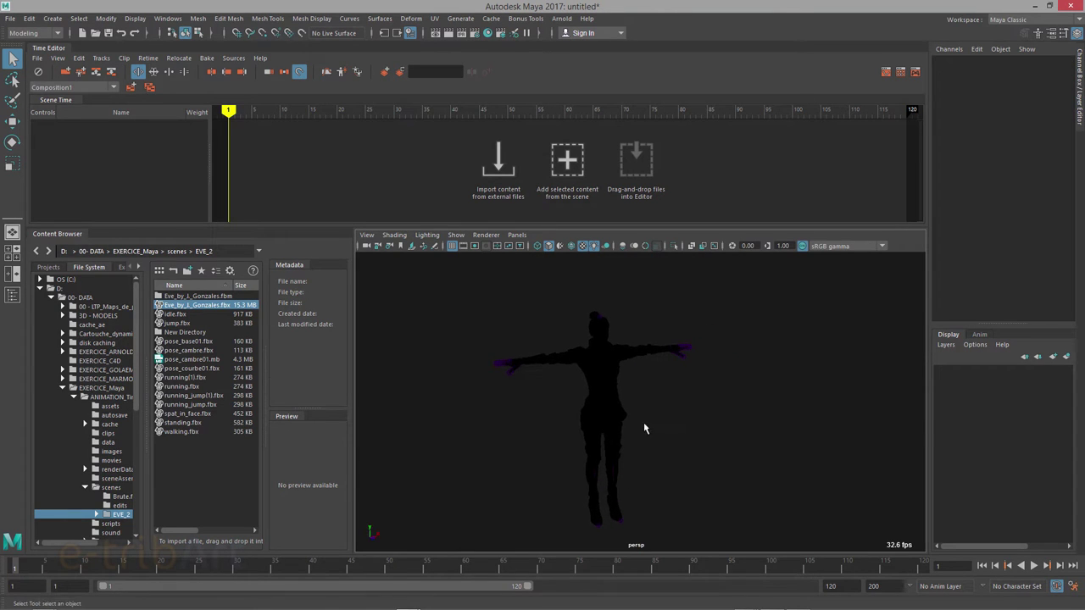
pyautogui.keyDown('alt'); pyautogui.moveTo(643, 428); pyautogui.dragTo(638, 399, button='middle'); pyautogui.keyUp('alt')
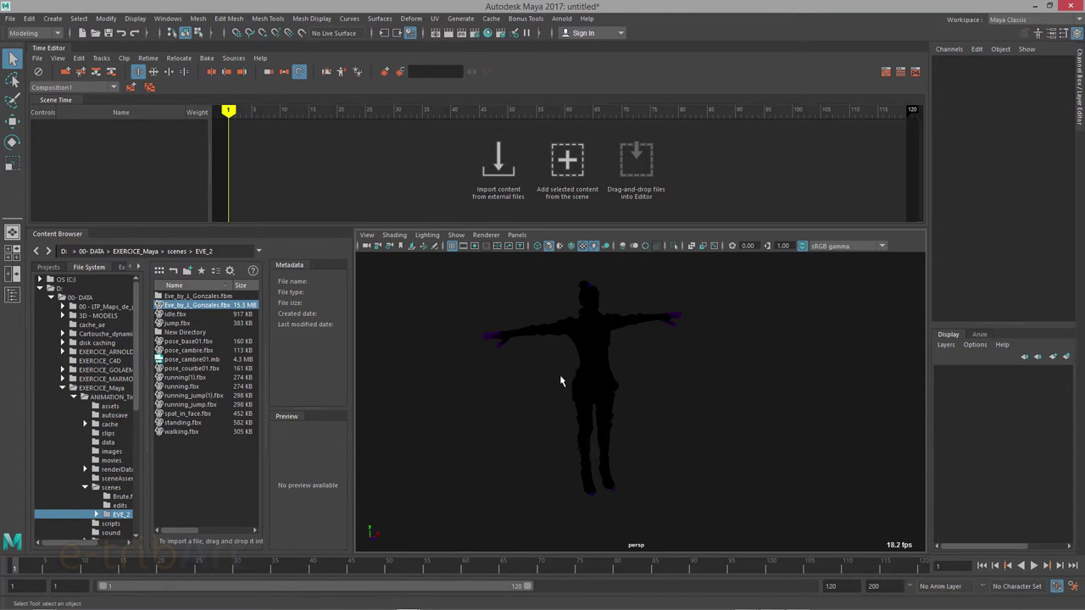
pyautogui.press('6')
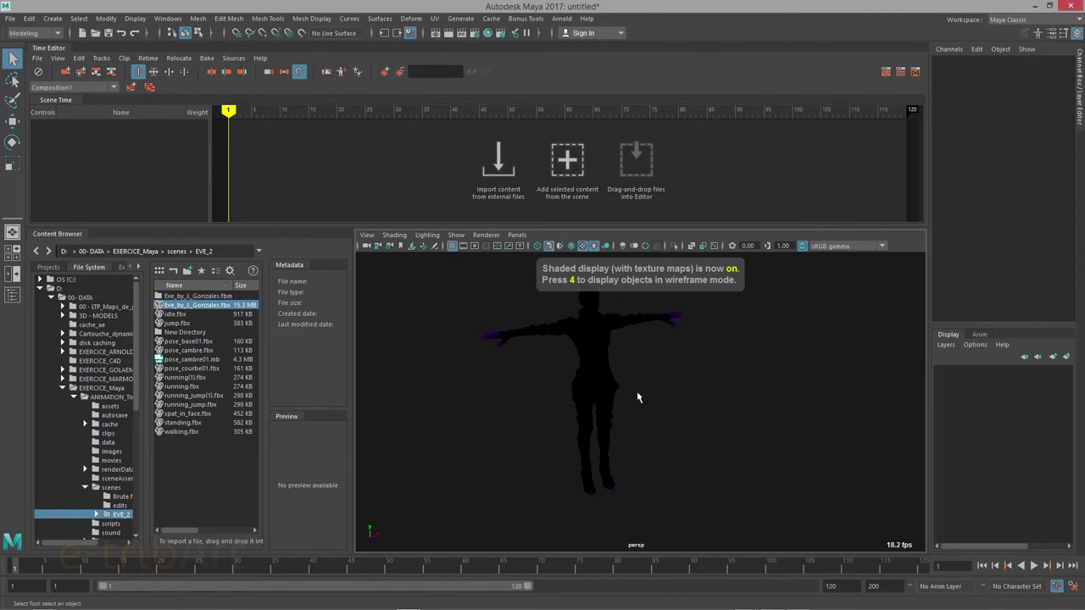
pyautogui.keyDown('alt'); pyautogui.moveTo(637, 390); pyautogui.dragTo(625, 382); pyautogui.keyUp('alt')
pyautogui.press('7')
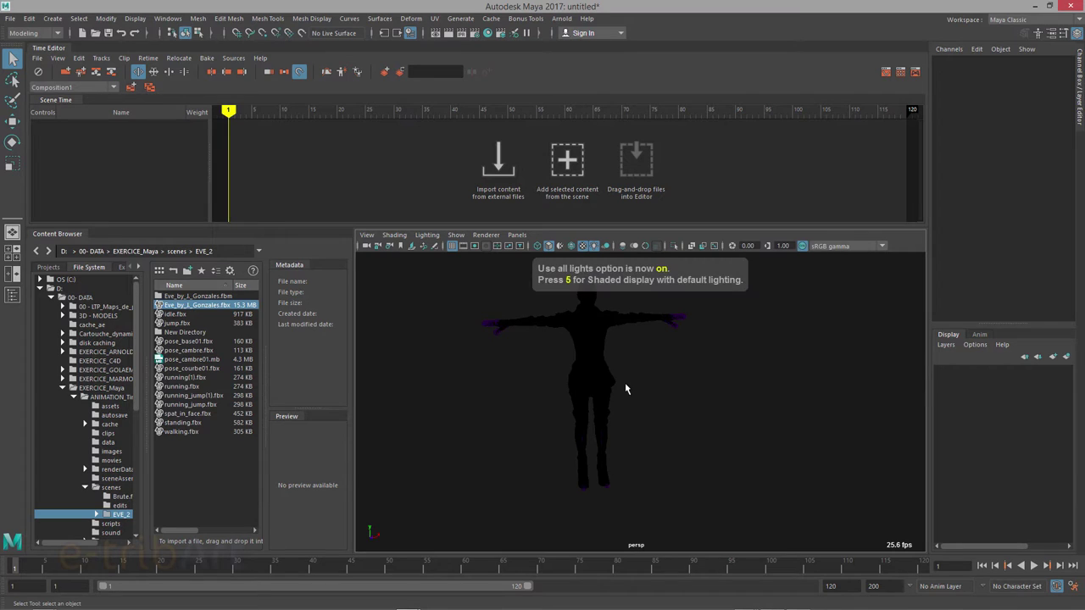
pyautogui.press('5')
pyautogui.press('6')
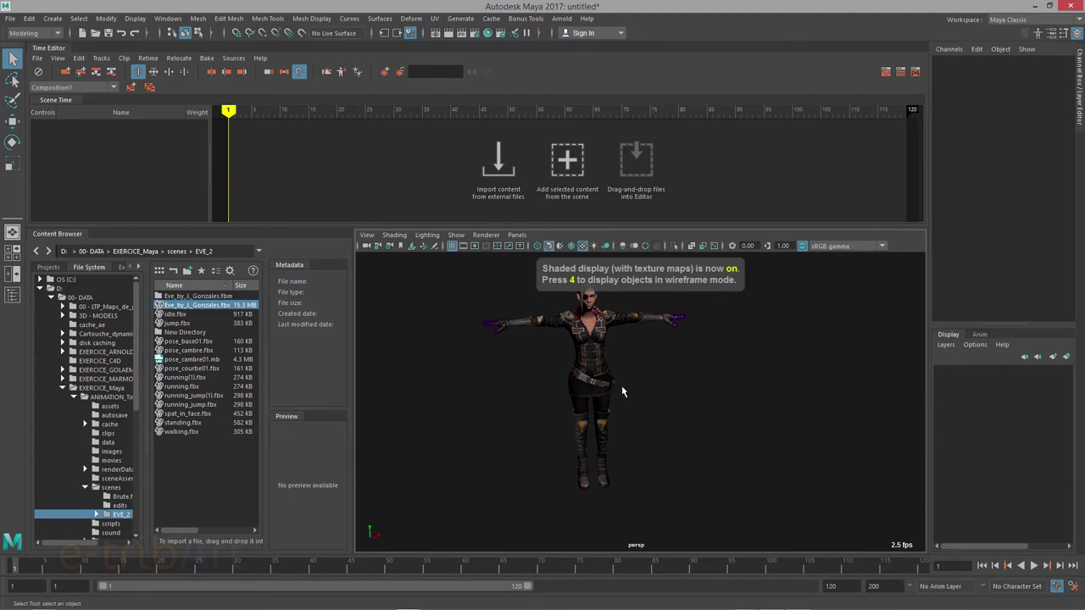
pyautogui.moveTo(622, 391)
pyautogui.keyDown('alt'); pyautogui.mouseDown()
pyautogui.moveTo(642, 399)
pyautogui.moveTo(658, 436)
pyautogui.mouseUp(); pyautogui.keyUp('alt')
pyautogui.scroll(2, 661, 437)
pyautogui.keyDown('alt'); pyautogui.moveTo(662, 440); pyautogui.dragTo(671, 444, button='middle'); pyautogui.keyUp('alt')
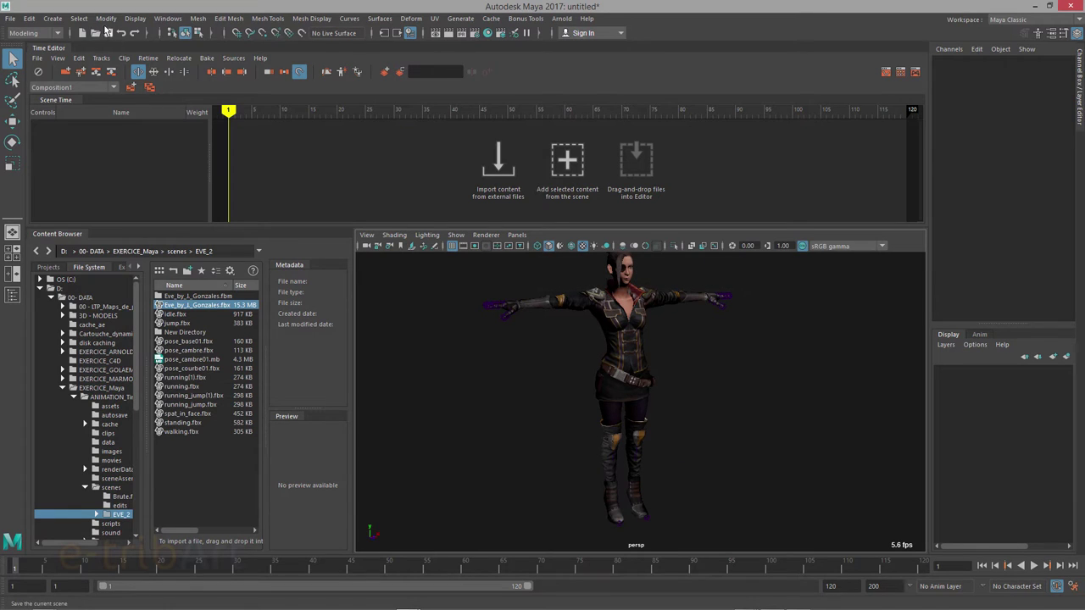
# Step: Create a polygon plane, scale it to about 929 as a huge ground floor, then deselect it
pyautogui.click(49, 20)
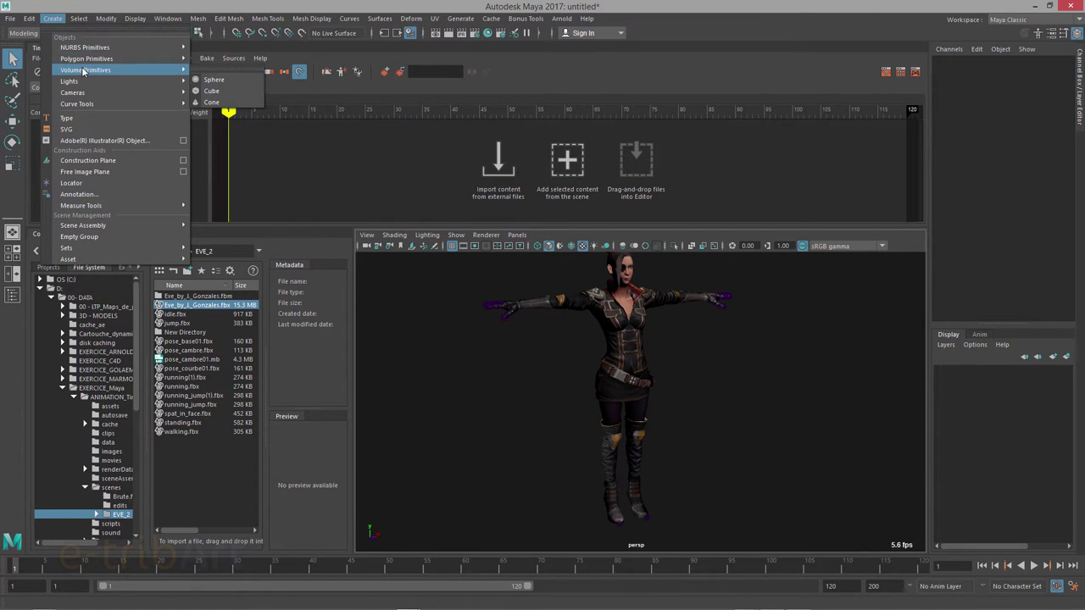
pyautogui.moveTo(86, 58)
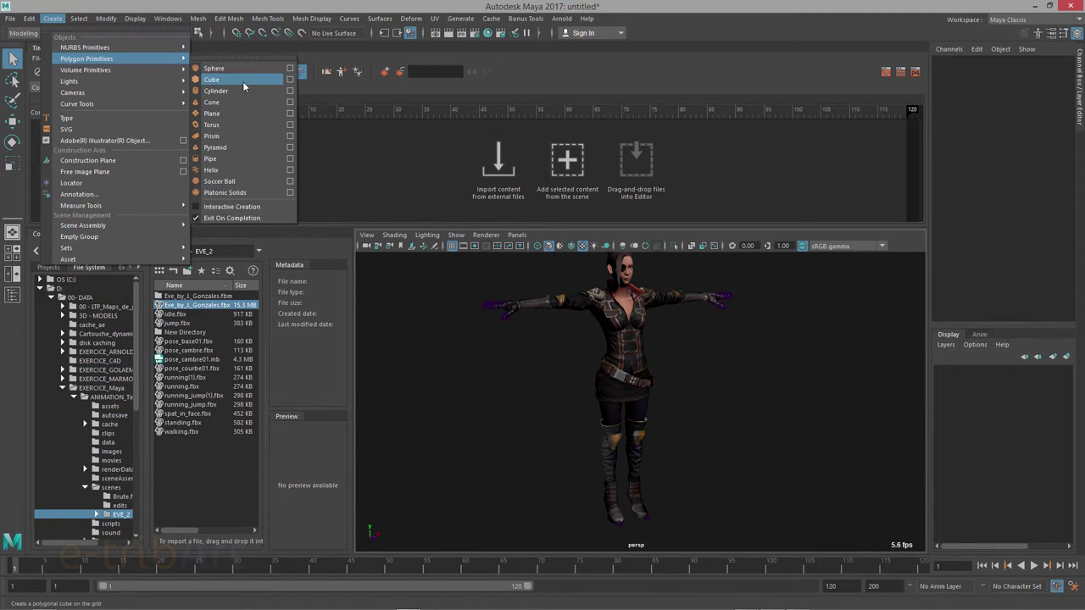
pyautogui.click(222, 114)
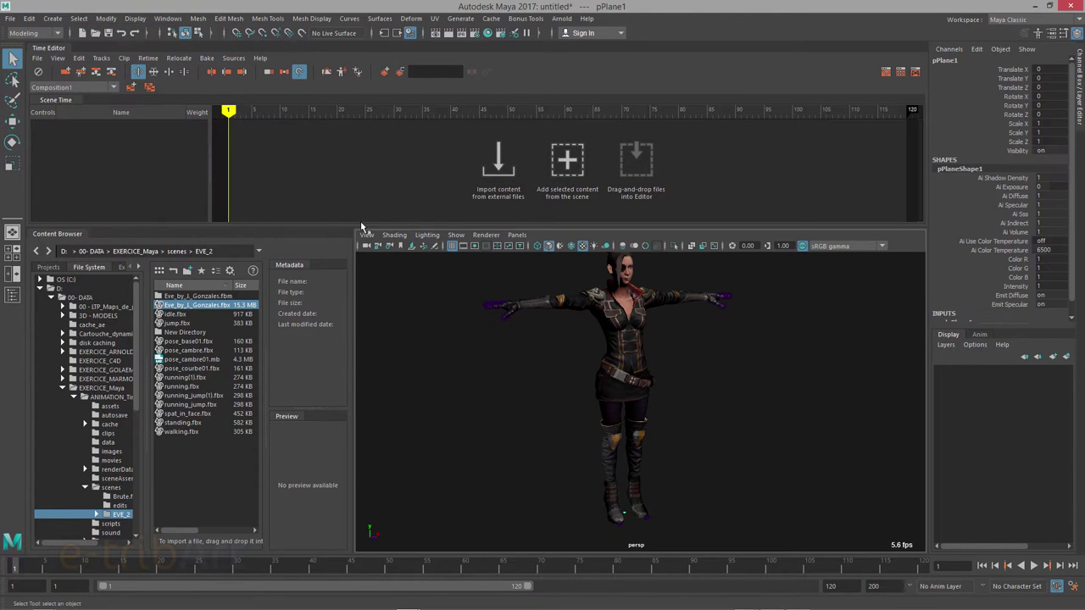
pyautogui.press('r')
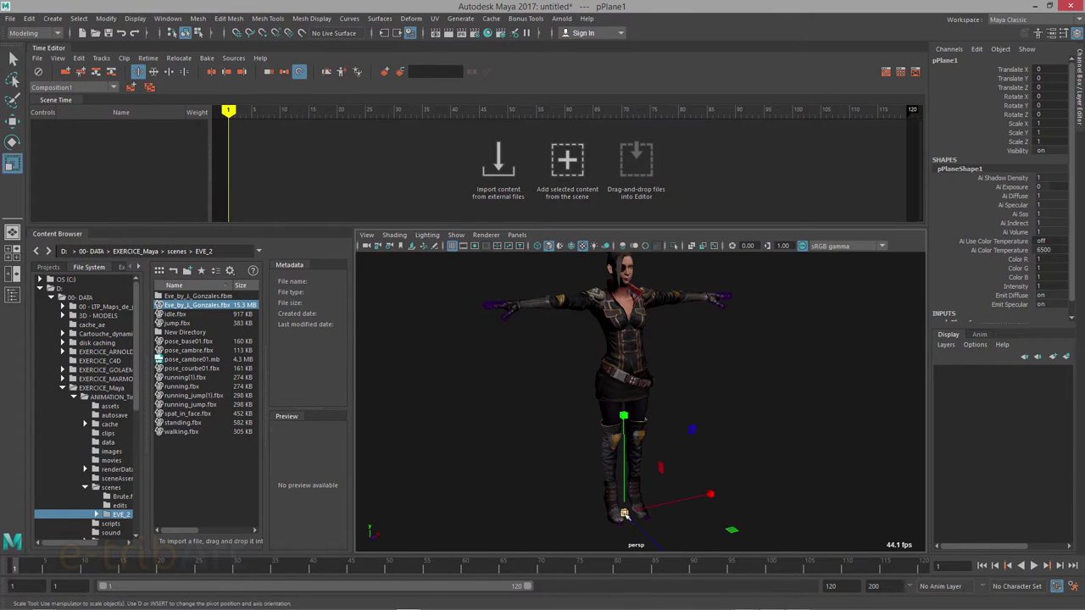
pyautogui.moveTo(624, 512); pyautogui.dragTo(707, 493)
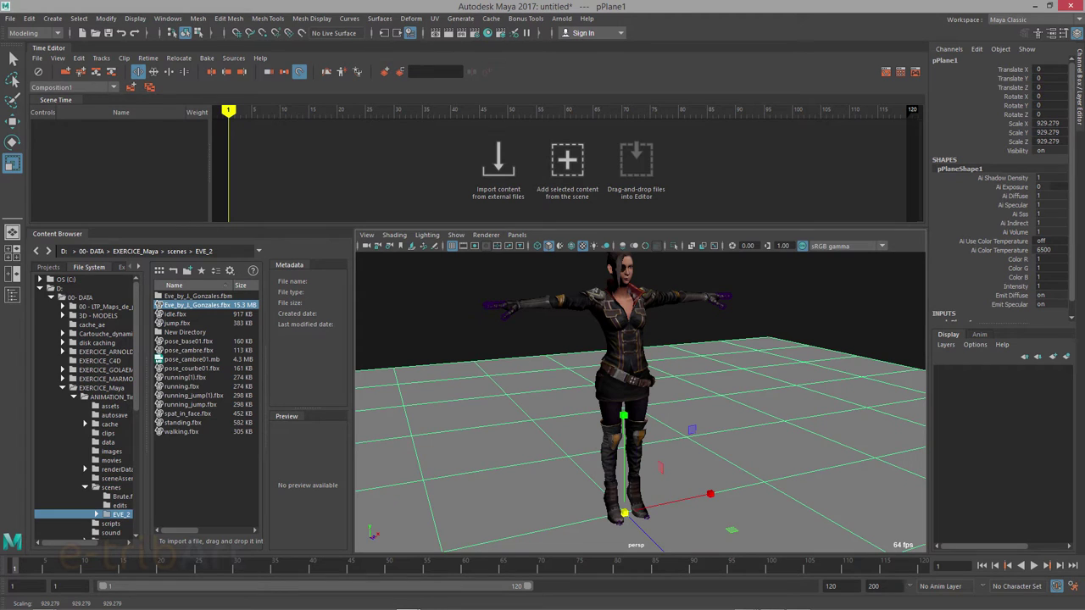
pyautogui.moveTo(683, 438)
pyautogui.keyDown('alt'); pyautogui.mouseDown()
pyautogui.moveTo(591, 387)
pyautogui.moveTo(564, 431)
pyautogui.moveTo(673, 405)
pyautogui.moveTo(634, 388)
pyautogui.moveTo(659, 359)
pyautogui.moveTo(603, 373)
pyautogui.moveTo(691, 391)
pyautogui.moveTo(652, 390)
pyautogui.mouseUp(); pyautogui.keyUp('alt')
pyautogui.click(837, 299)
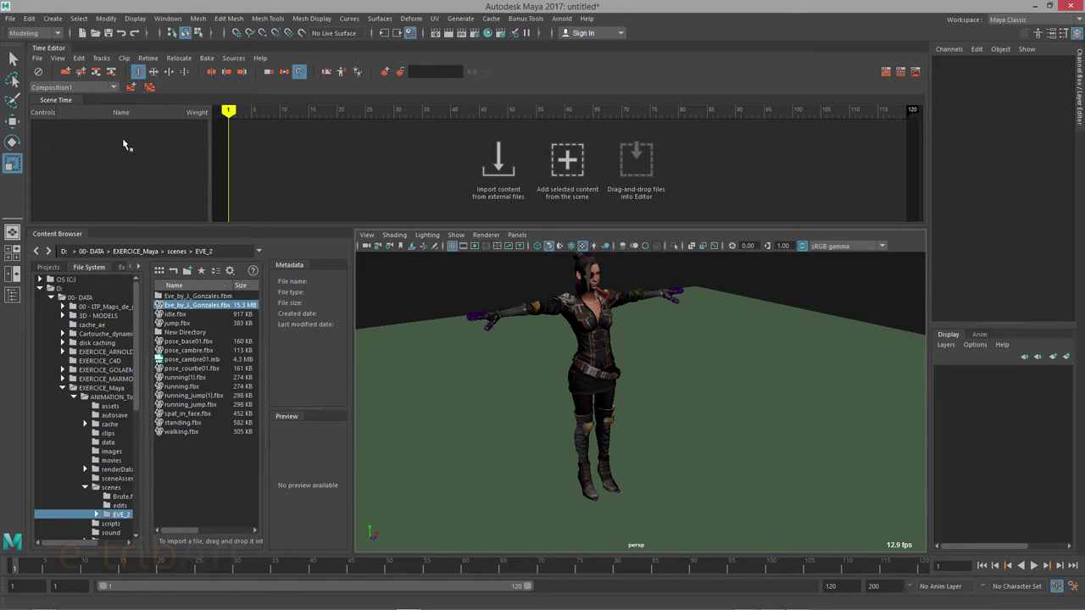
pyautogui.click(56, 88)
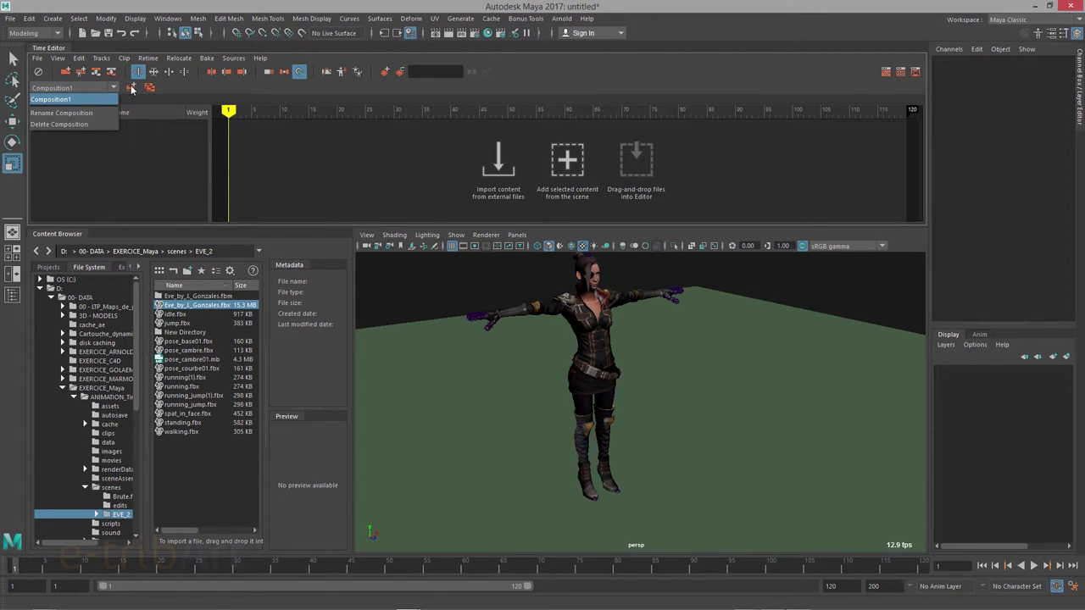
pyautogui.click(181, 88)
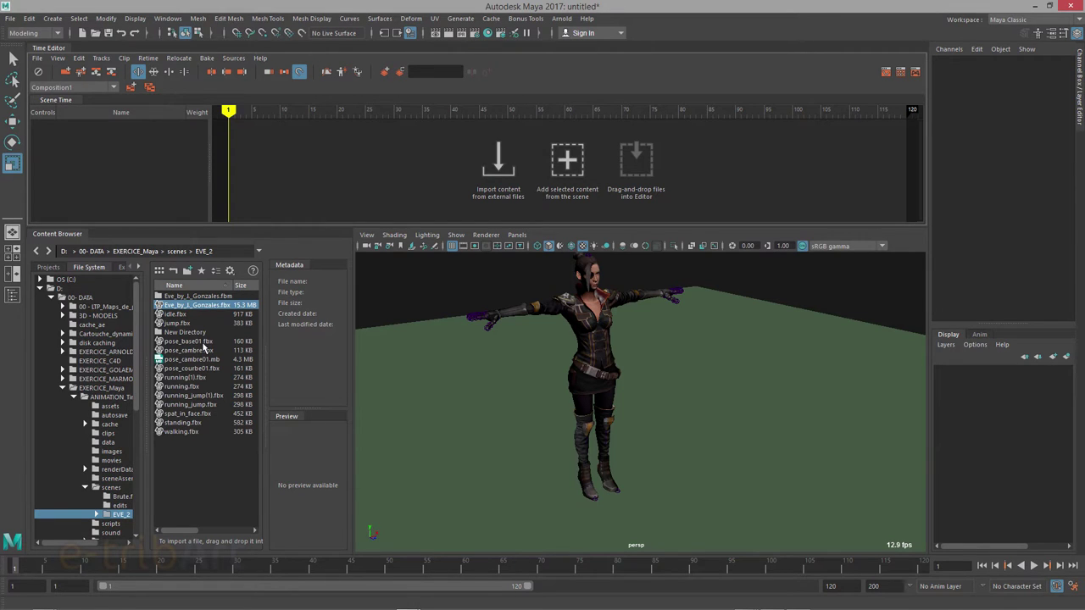
# Step: Apply standing.fbx to Eve, then play and scrub through the standing animation
pyautogui.click(179, 423)
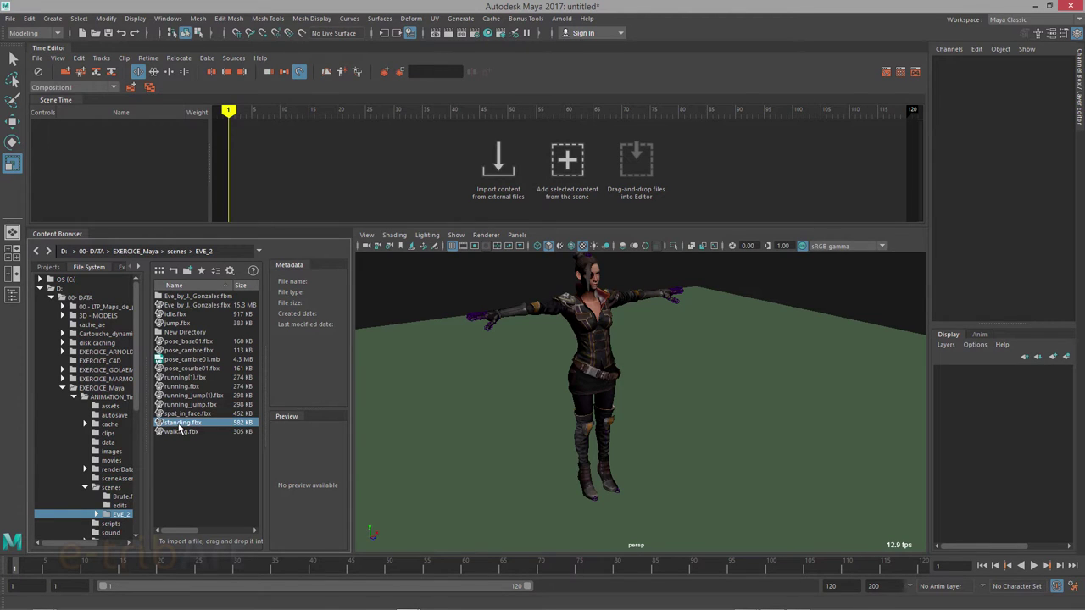
pyautogui.moveTo(178, 429)
pyautogui.mouseDown()
pyautogui.moveTo(589, 384)
pyautogui.moveTo(513, 398)
pyautogui.mouseUp()
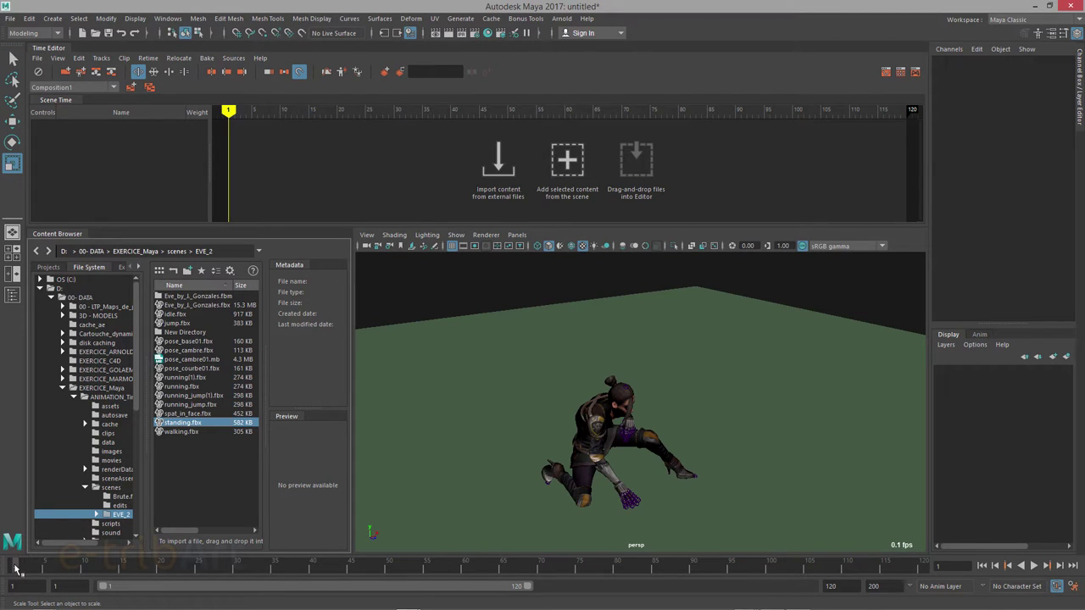
pyautogui.hotkey('alt', 'v')
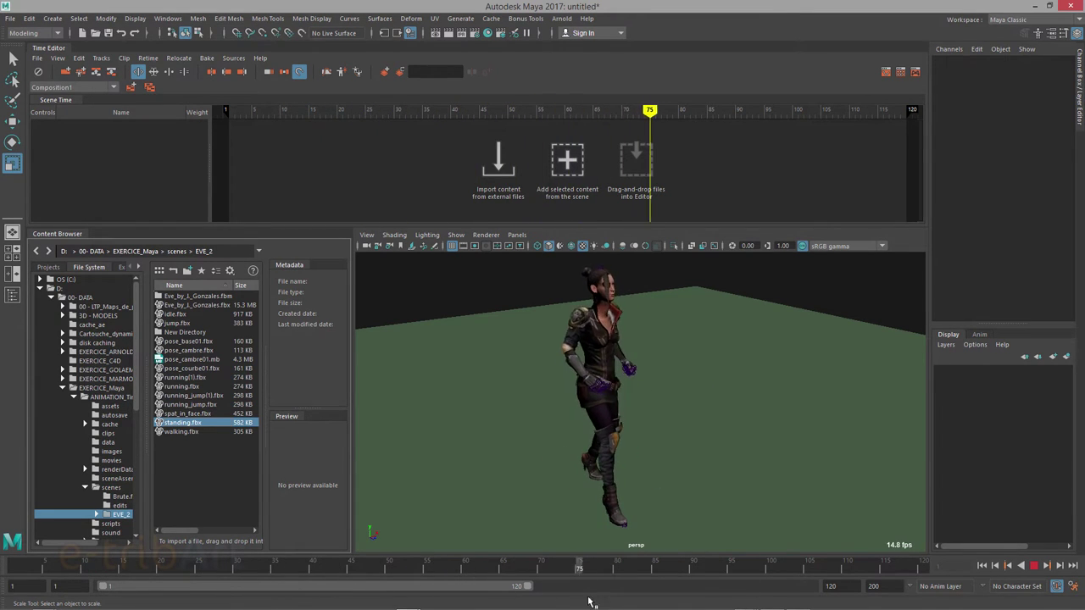
pyautogui.moveTo(716, 600)
pyautogui.mouseDown()
pyautogui.moveTo(17, 585)
pyautogui.moveTo(539, 582)
pyautogui.moveTo(458, 578)
pyautogui.moveTo(13, 577)
pyautogui.moveTo(564, 569)
pyautogui.moveTo(586, 571)
pyautogui.moveTo(475, 589)
pyautogui.moveTo(579, 597)
pyautogui.moveTo(593, 589)
pyautogui.moveTo(613, 598)
pyautogui.moveTo(649, 569)
pyautogui.moveTo(623, 604)
pyautogui.moveTo(357, 577)
pyautogui.moveTo(179, 582)
pyautogui.moveTo(73, 568)
pyautogui.moveTo(466, 568)
pyautogui.mouseUp()
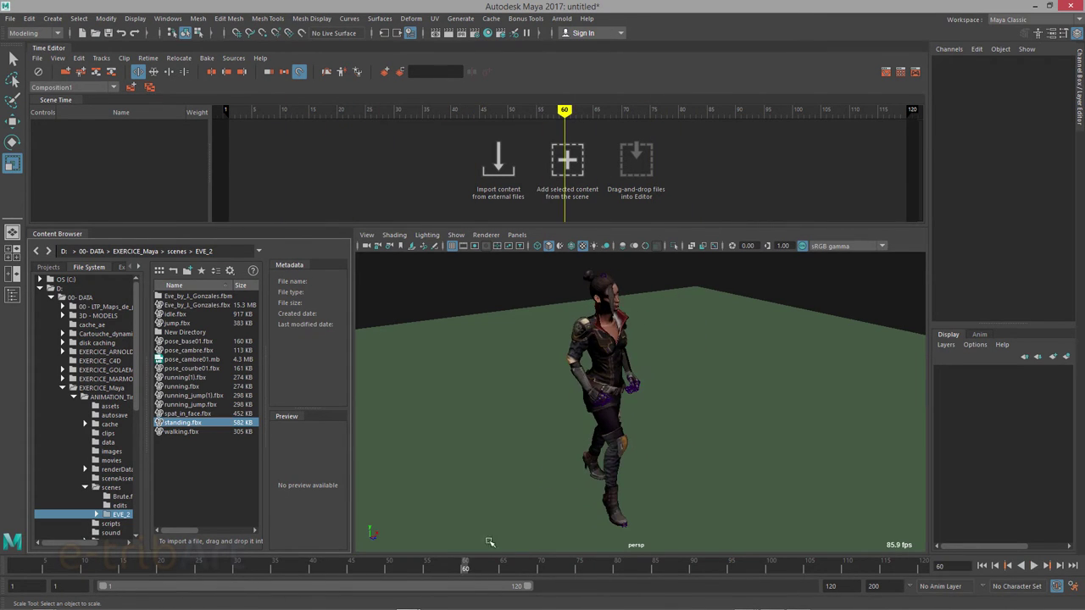
# Step: Turn on X-Ray Joints shading and orbit to face Eve from the front
pyautogui.click(397, 236)
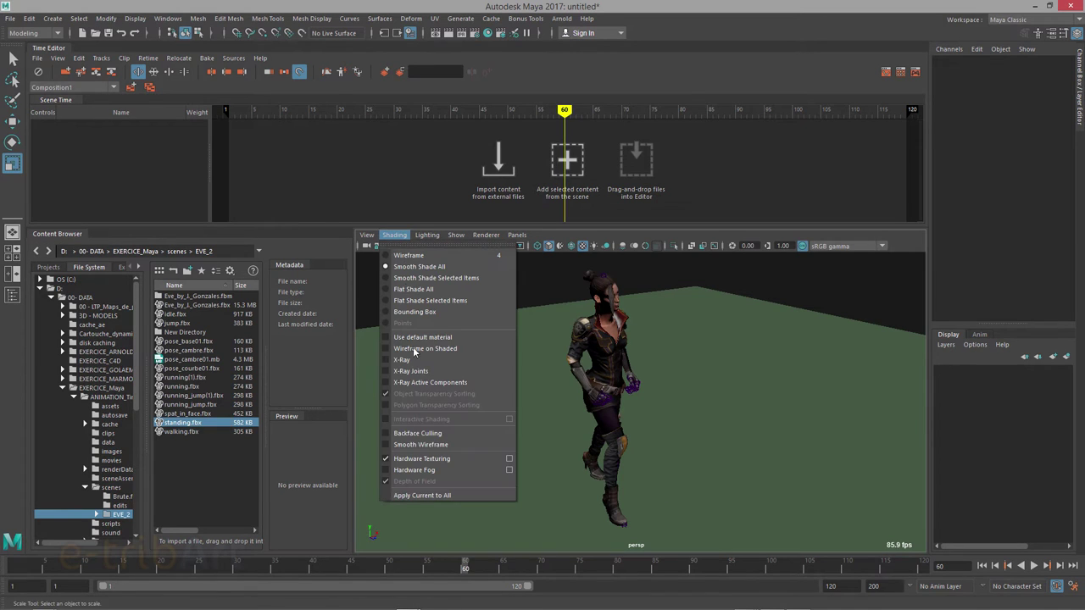
pyautogui.click(405, 373)
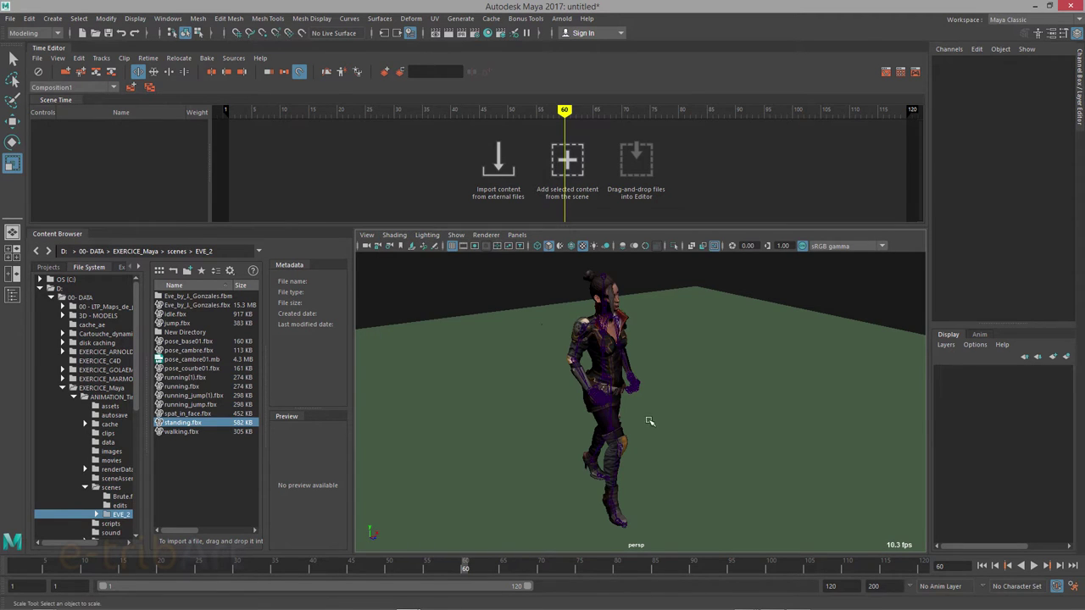
pyautogui.keyDown('alt'); pyautogui.moveTo(562, 446); pyautogui.dragTo(567, 409); pyautogui.keyUp('alt')
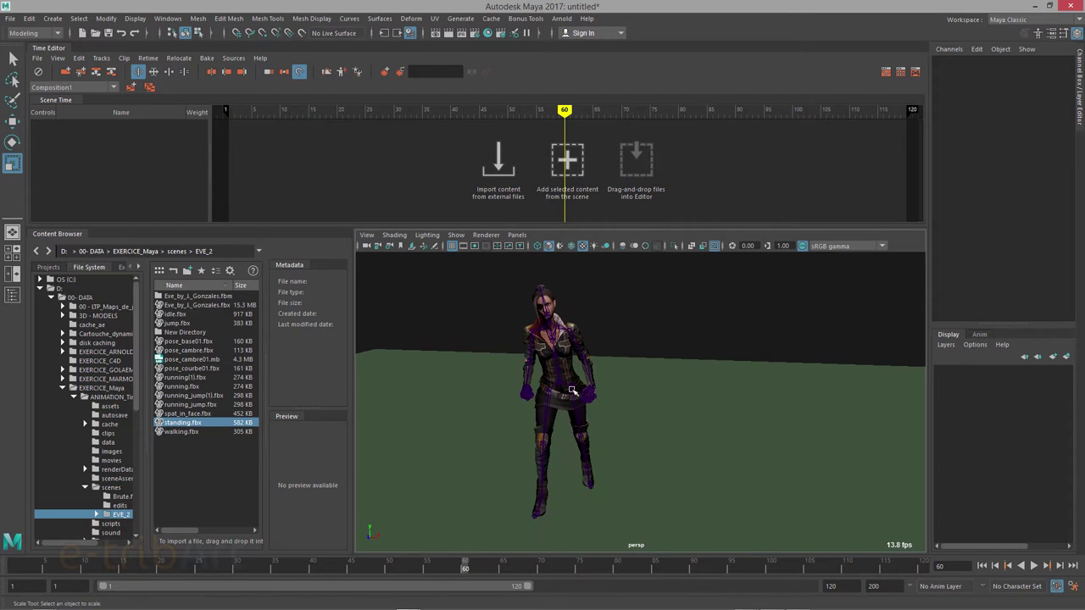
# Step: Put Eve's mesh on a new layer1 set to reference display, then clear the selection
pyautogui.click(573, 388)
pyautogui.click(946, 345)
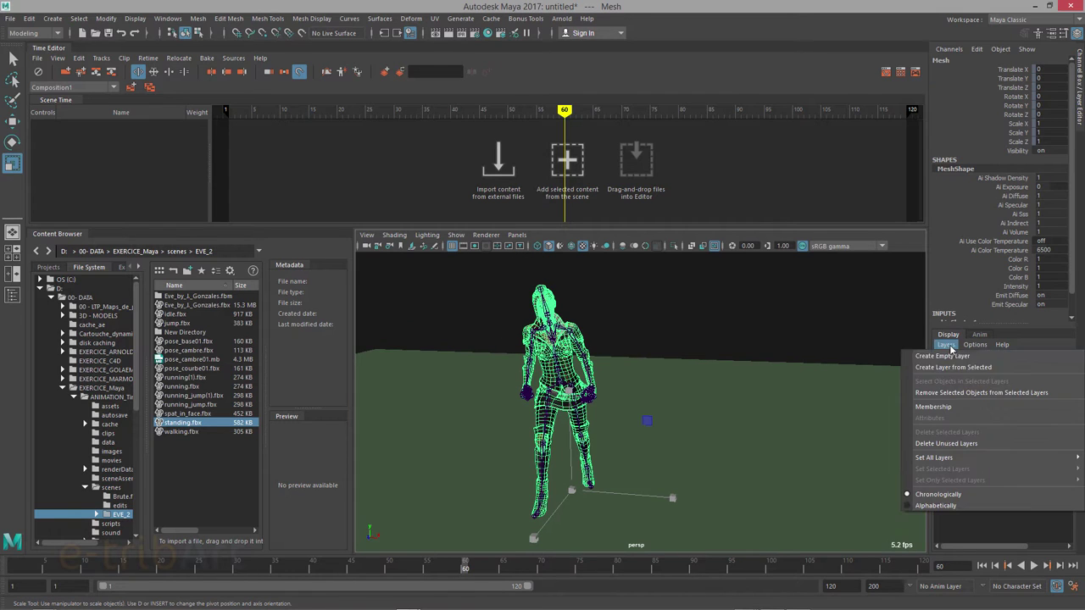
pyautogui.click(942, 374)
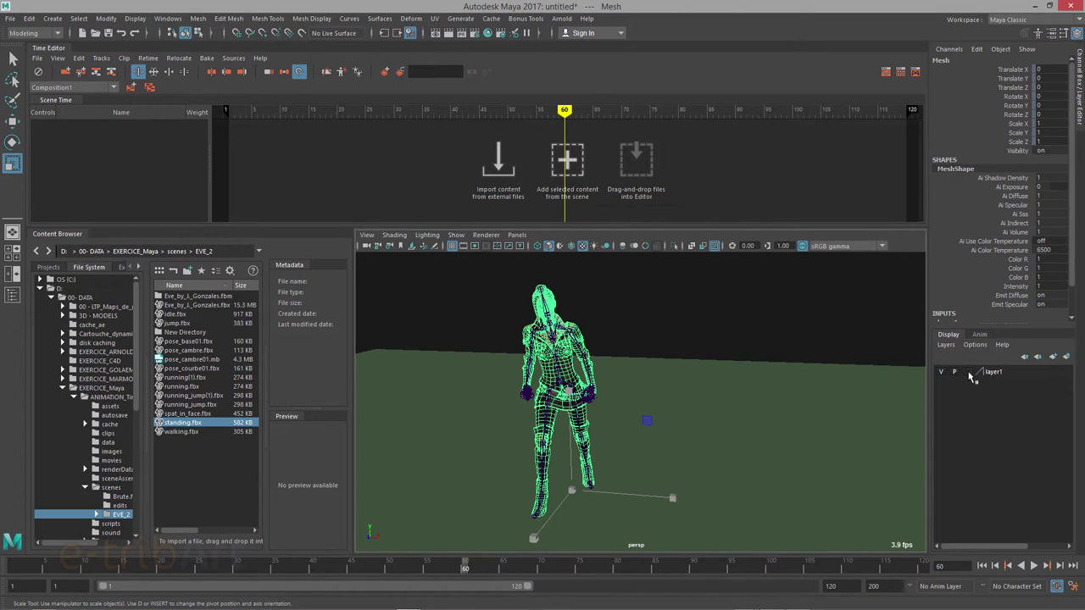
pyautogui.click(970, 372)
pyautogui.click(970, 372)
pyautogui.click(675, 306)
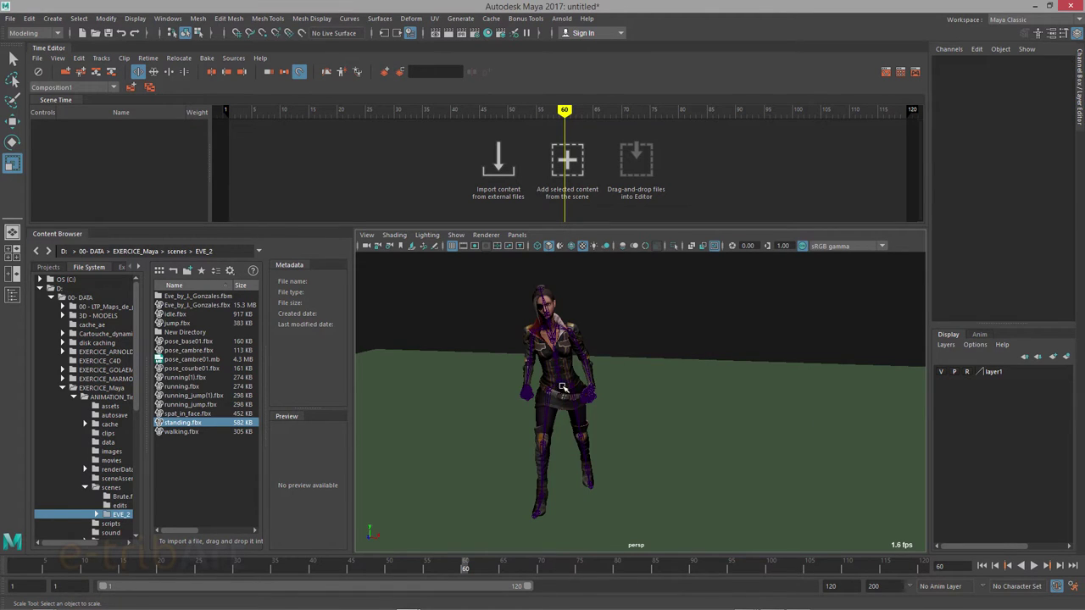
# Step: Put Eve's skeleton on a new layer2 coloured olive
pyautogui.click(563, 390)
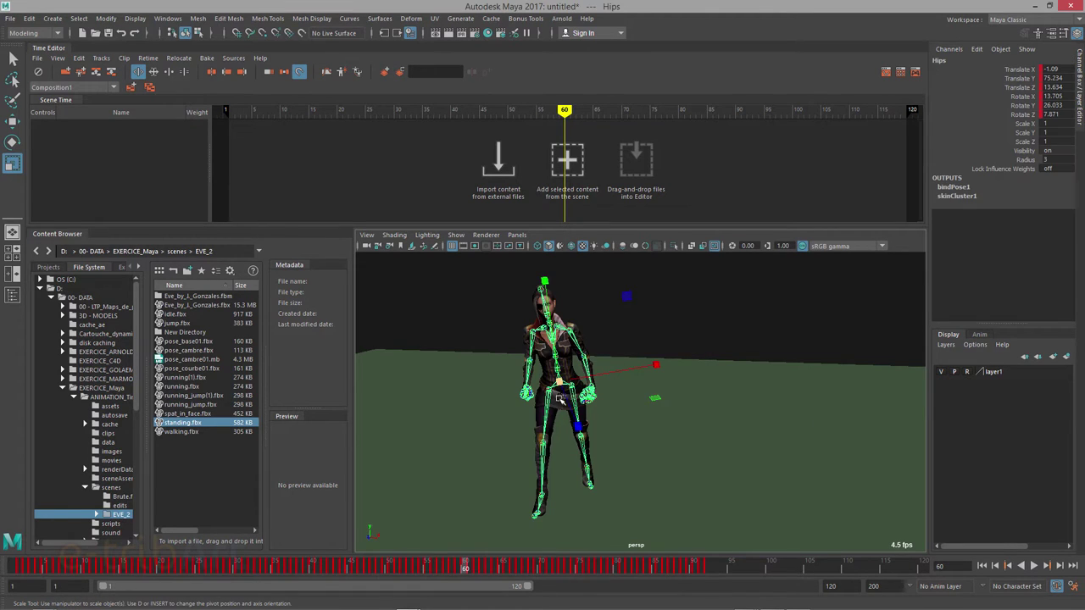
pyautogui.click(949, 348)
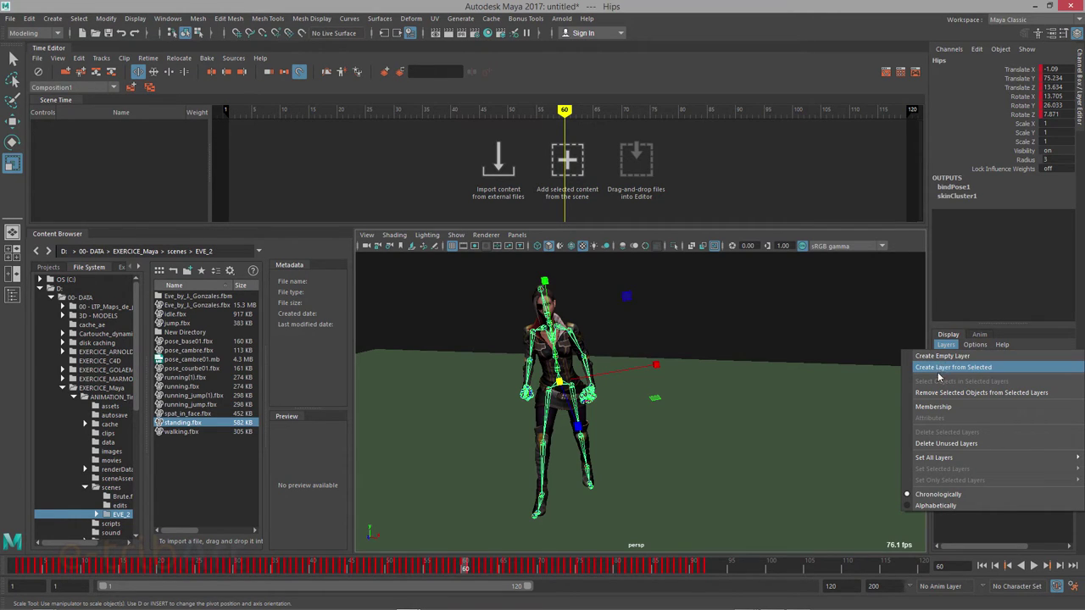
pyautogui.click(944, 368)
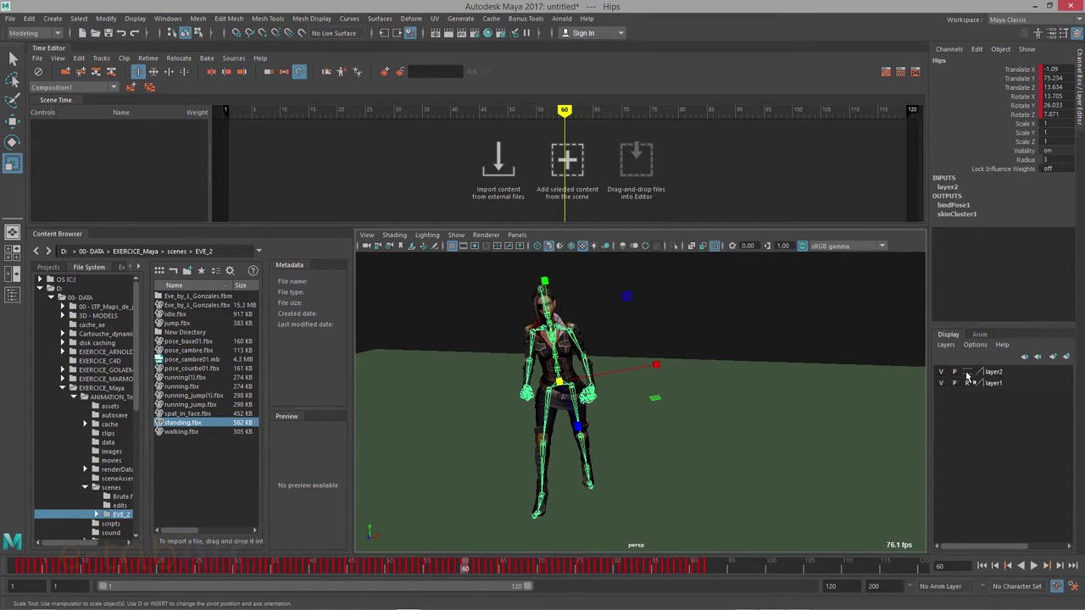
pyautogui.click(967, 372)
pyautogui.doubleClick(983, 372)
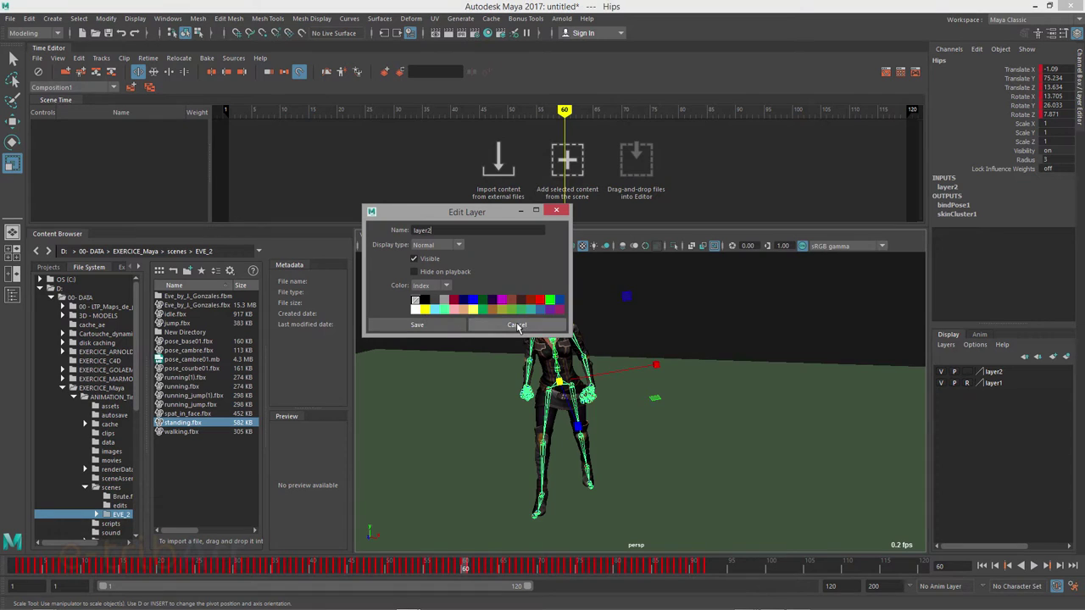
pyautogui.click(502, 310)
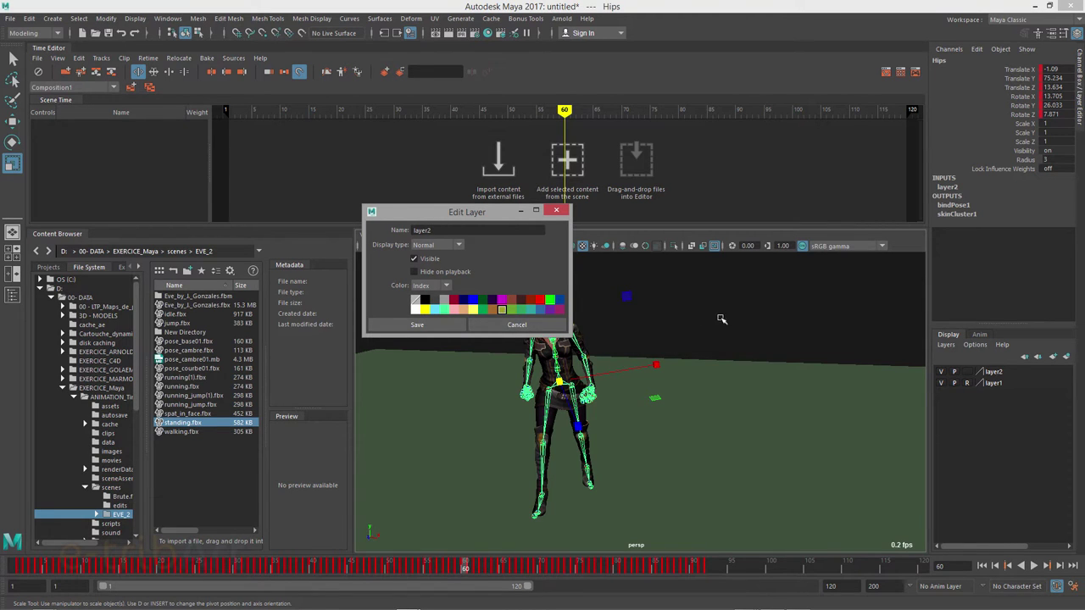
pyautogui.click(451, 327)
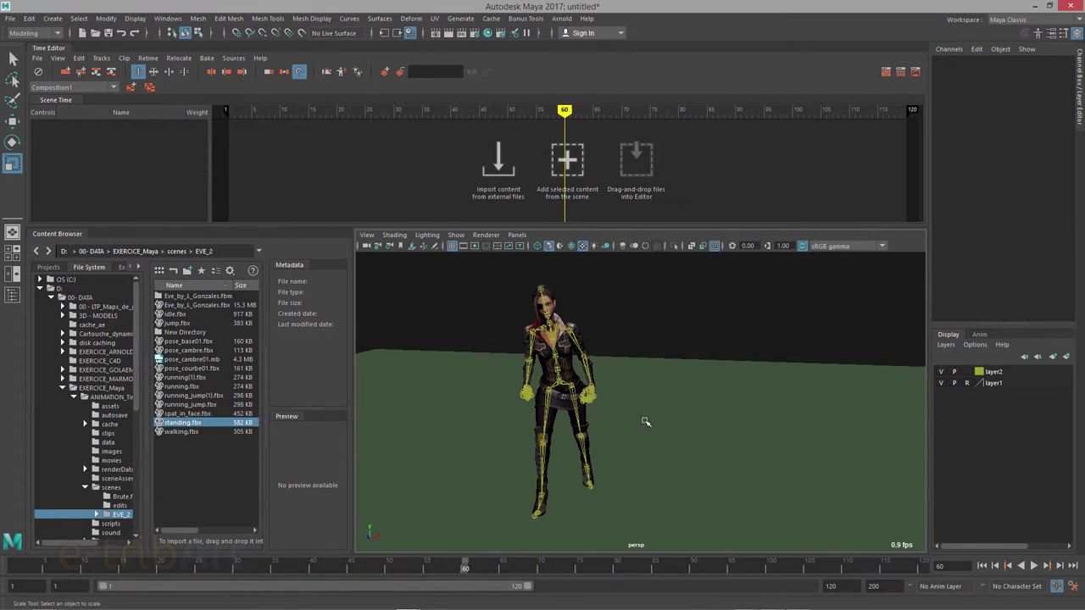
pyautogui.moveTo(644, 421)
pyautogui.keyDown('alt'); pyautogui.mouseDown()
pyautogui.moveTo(635, 414)
pyautogui.moveTo(625, 427)
pyautogui.moveTo(734, 449)
pyautogui.moveTo(669, 455)
pyautogui.mouseUp(); pyautogui.keyUp('alt')
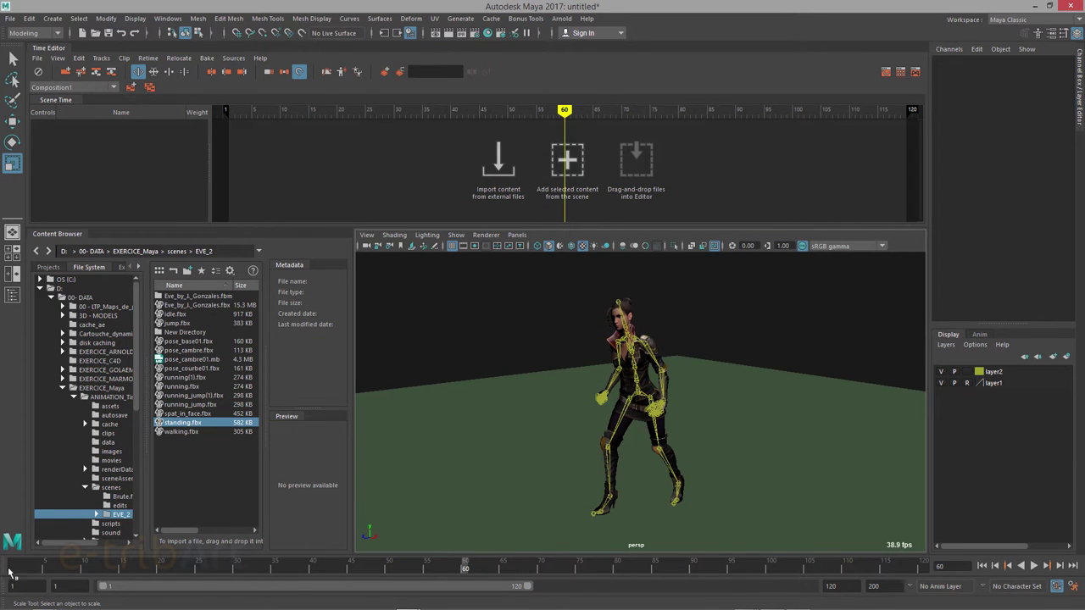
# Step: Select the Hips joint and add an empty track1 to the Time Editor, scrubbing to about frame 57
pyautogui.moveTo(13, 573); pyautogui.dragTo(526, 583)
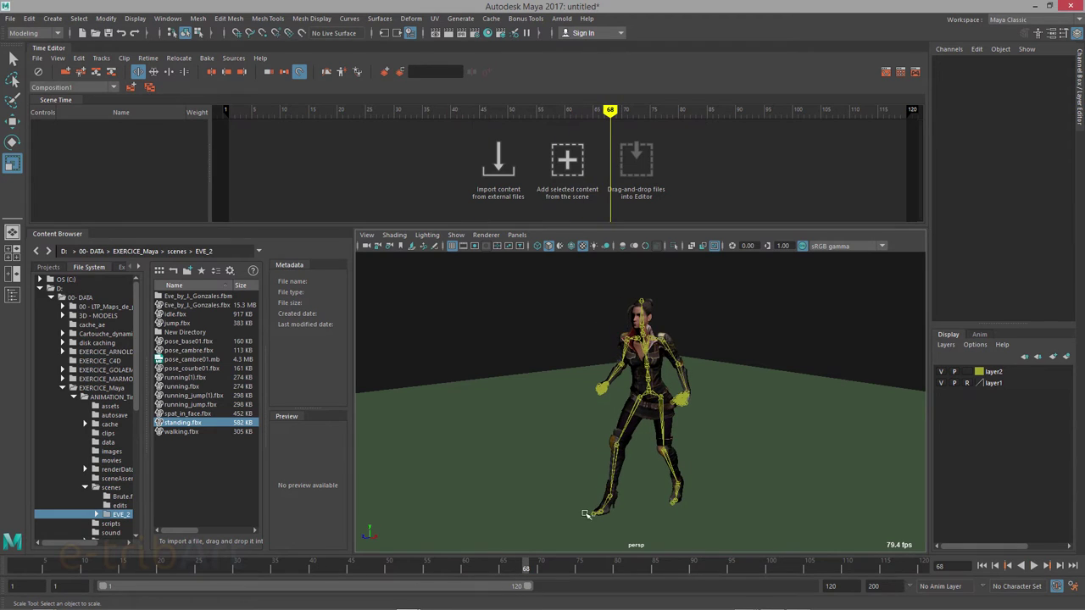
pyautogui.click(648, 394)
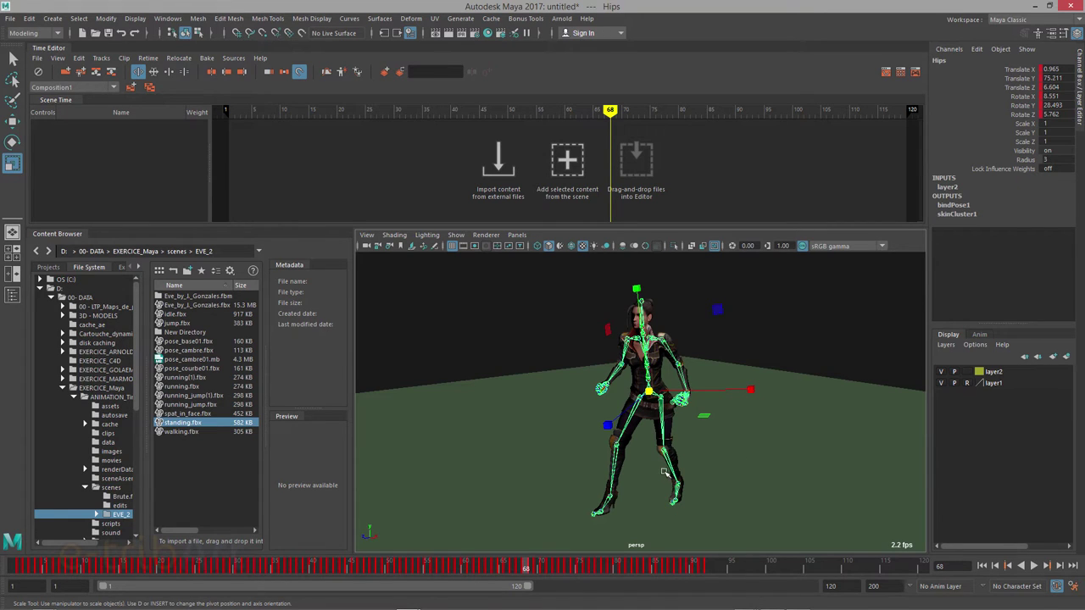
pyautogui.rightClick(271, 138)
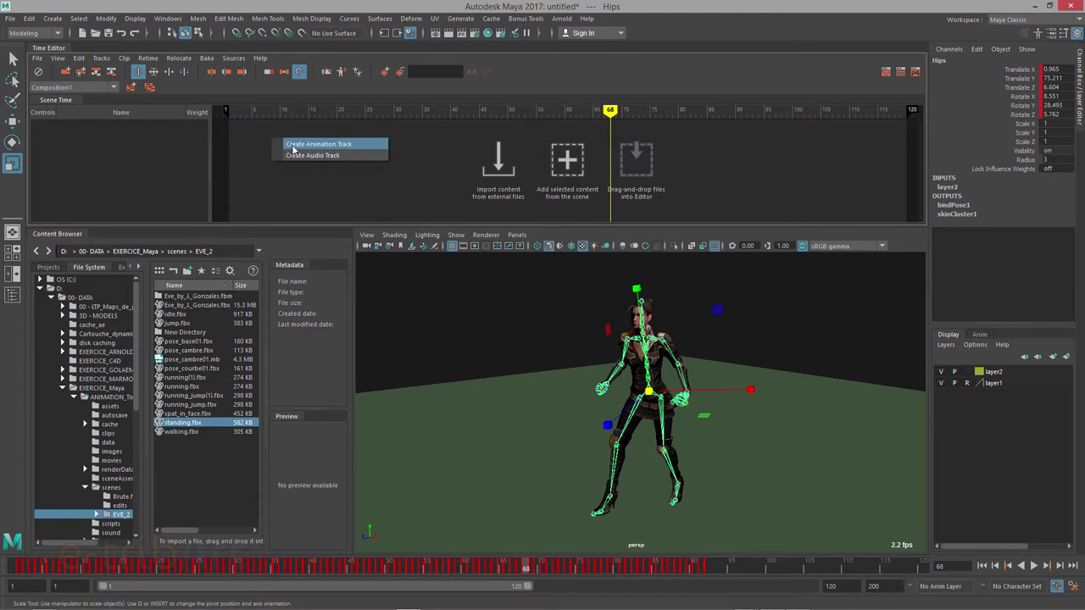
pyautogui.click(293, 146)
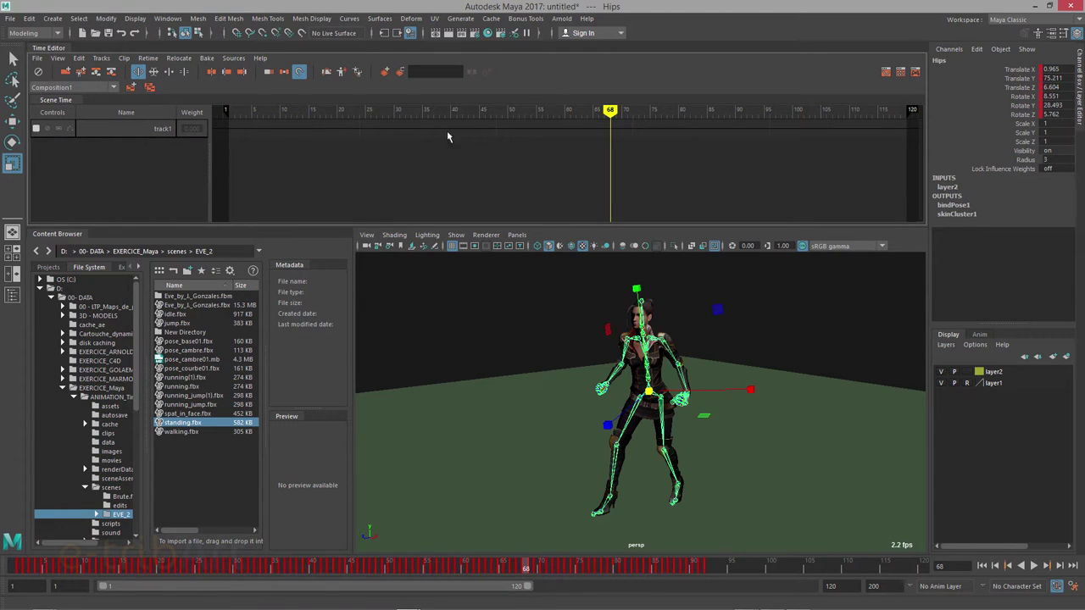
pyautogui.moveTo(603, 117)
pyautogui.mouseDown()
pyautogui.moveTo(399, 126)
pyautogui.moveTo(548, 127)
pyautogui.mouseUp()
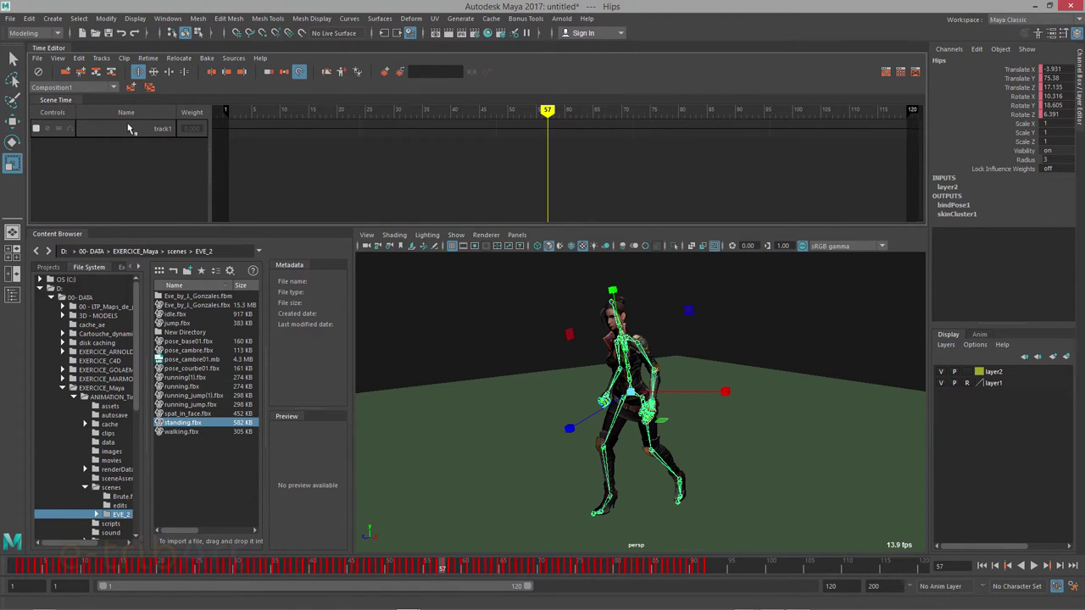
# Step: Add Eve's scene animation to track1 as a clip named anim_standing01
pyautogui.rightClick(256, 134)
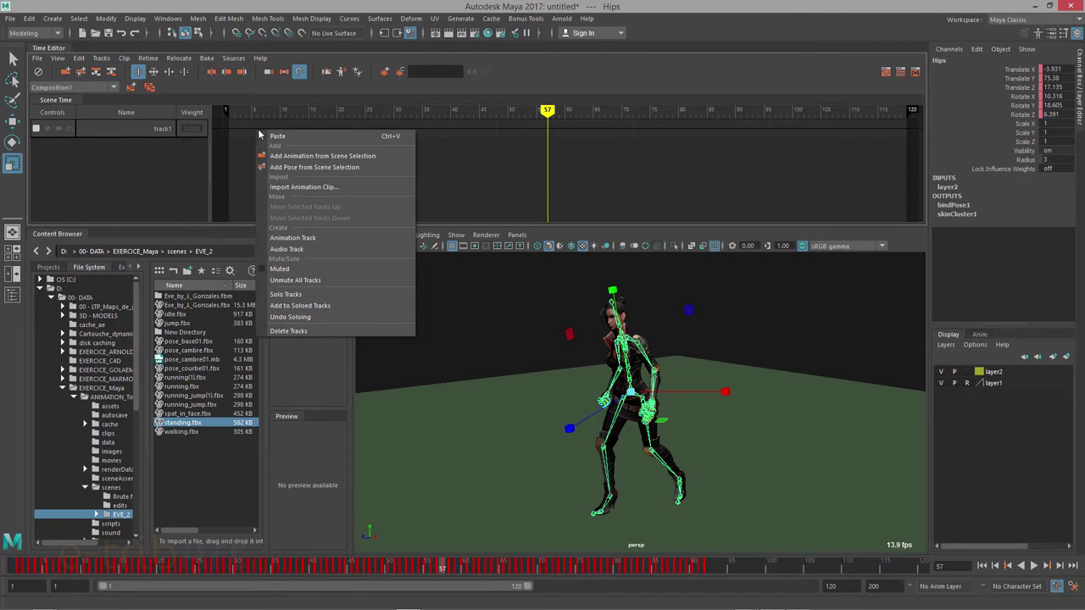
pyautogui.click(328, 160)
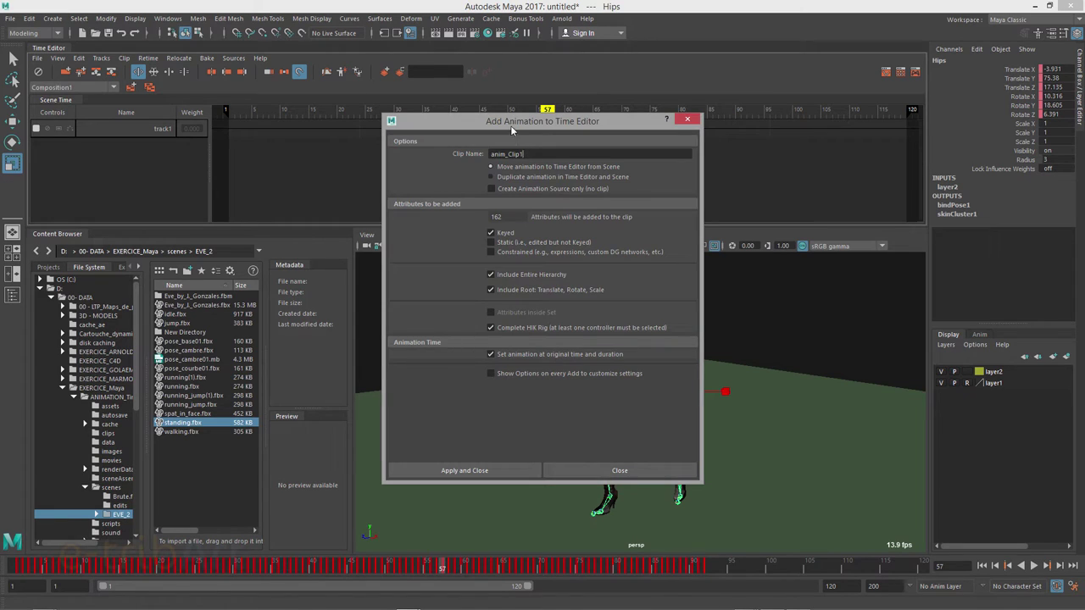
pyautogui.moveTo(512, 128)
pyautogui.mouseDown()
pyautogui.moveTo(596, 128)
pyautogui.moveTo(629, 154)
pyautogui.mouseUp()
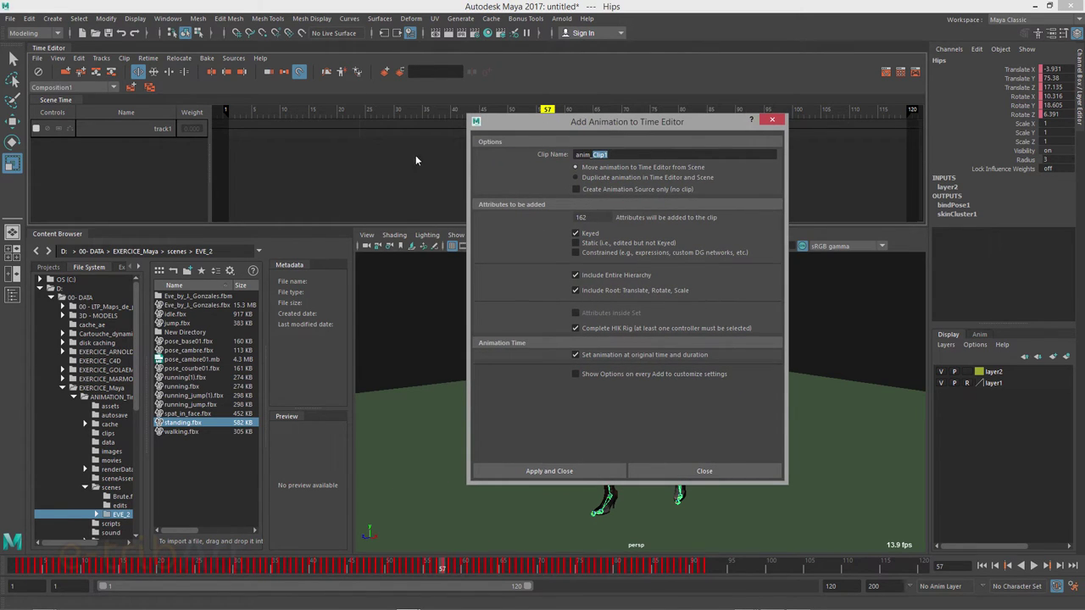
pyautogui.write('standing0')
pyautogui.click(553, 473)
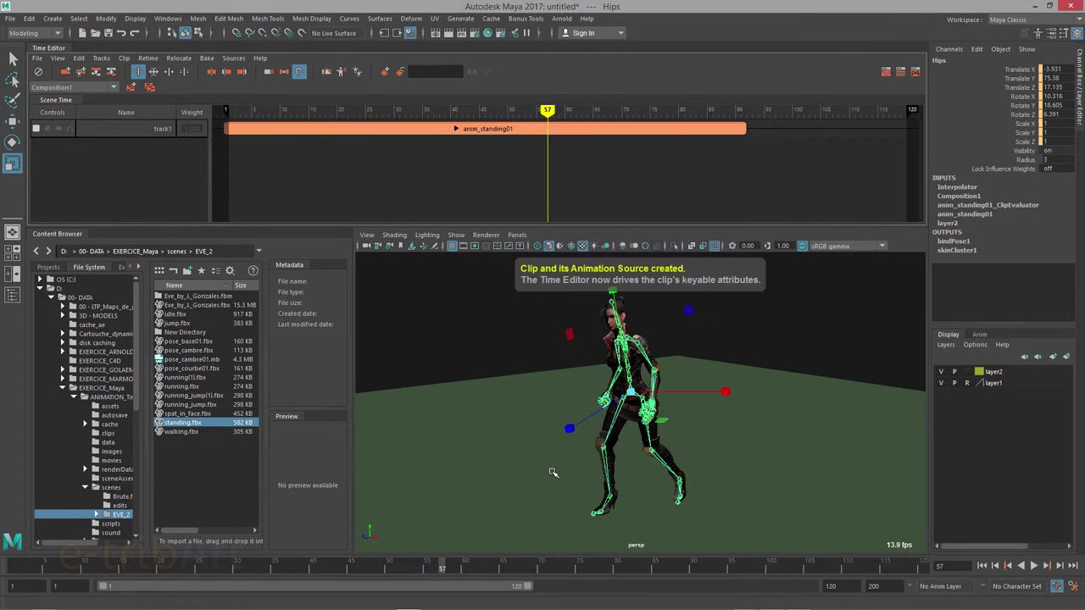
# Step: Scrub through the anim_standing01 clip's poses, then select walking.fbx in the Content Browser
pyautogui.moveTo(547, 112)
pyautogui.mouseDown()
pyautogui.moveTo(249, 113)
pyautogui.moveTo(224, 123)
pyautogui.moveTo(444, 133)
pyautogui.moveTo(569, 160)
pyautogui.moveTo(478, 159)
pyautogui.moveTo(632, 163)
pyautogui.moveTo(603, 169)
pyautogui.moveTo(557, 150)
pyautogui.moveTo(360, 152)
pyautogui.moveTo(297, 140)
pyautogui.moveTo(594, 149)
pyautogui.moveTo(652, 175)
pyautogui.moveTo(687, 169)
pyautogui.moveTo(627, 170)
pyautogui.mouseUp()
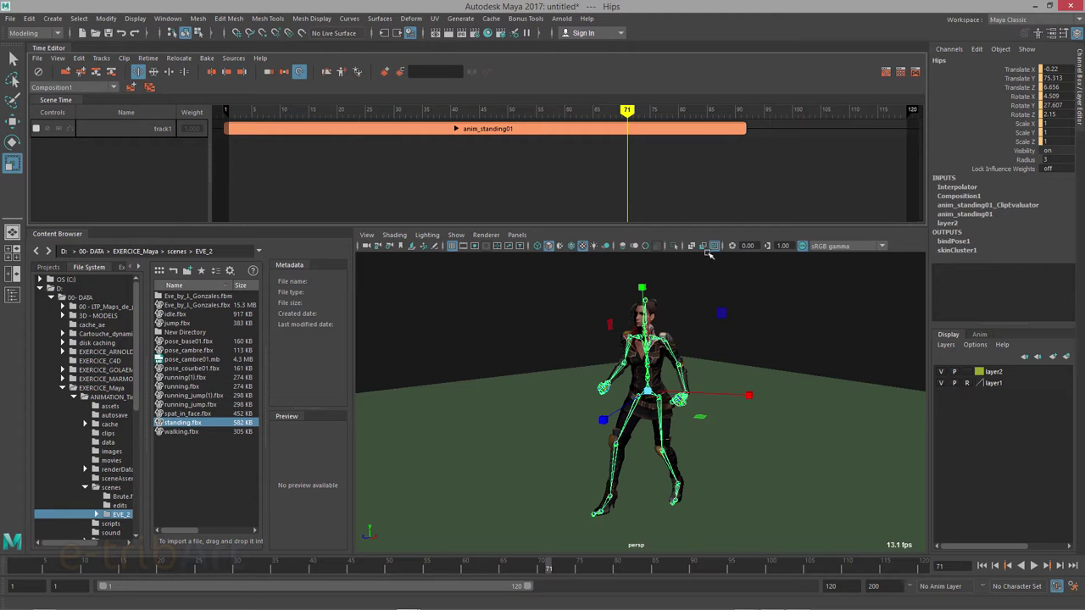
pyautogui.moveTo(626, 114)
pyautogui.mouseDown()
pyautogui.moveTo(823, 113)
pyautogui.moveTo(583, 121)
pyautogui.mouseUp()
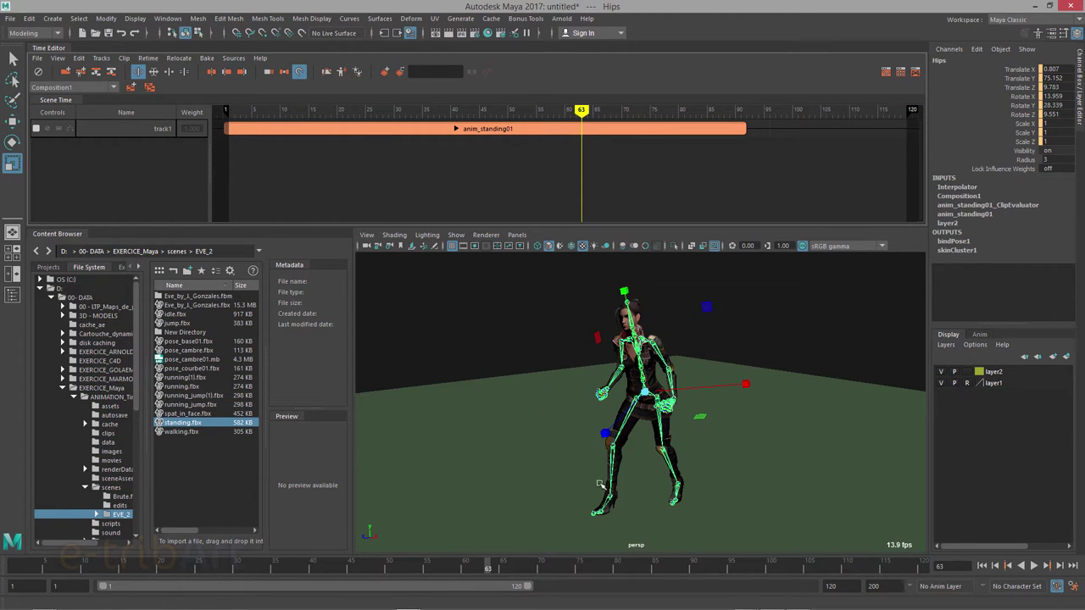
pyautogui.click(181, 433)
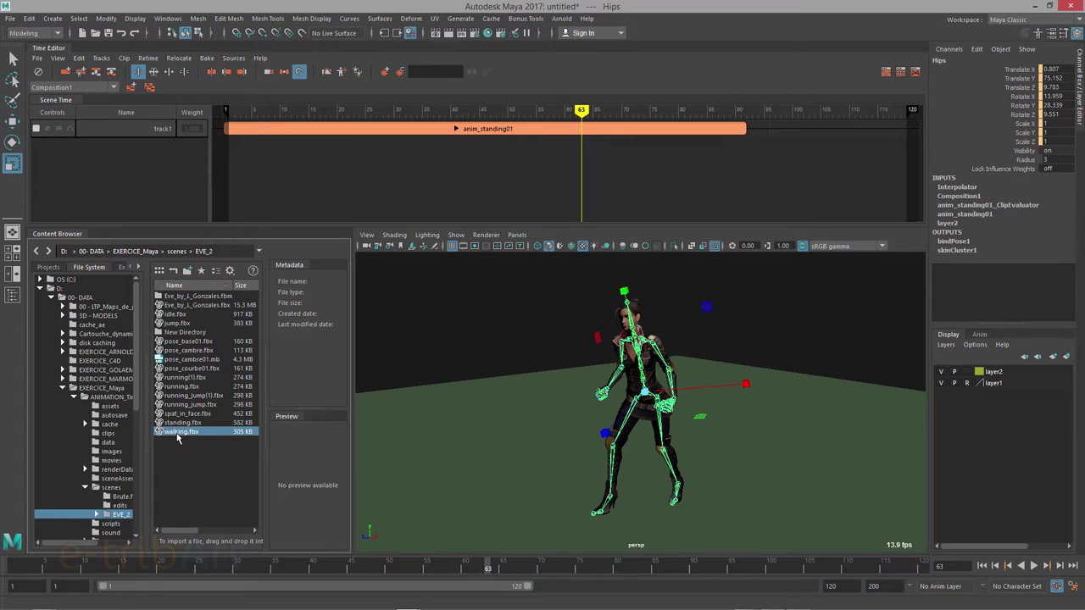
# Step: Drop walking.fbx onto track1 after anim_standing01, preview the walk, then select anim_standing01
pyautogui.moveTo(177, 439)
pyautogui.mouseDown()
pyautogui.moveTo(789, 136)
pyautogui.moveTo(810, 138)
pyautogui.mouseUp()
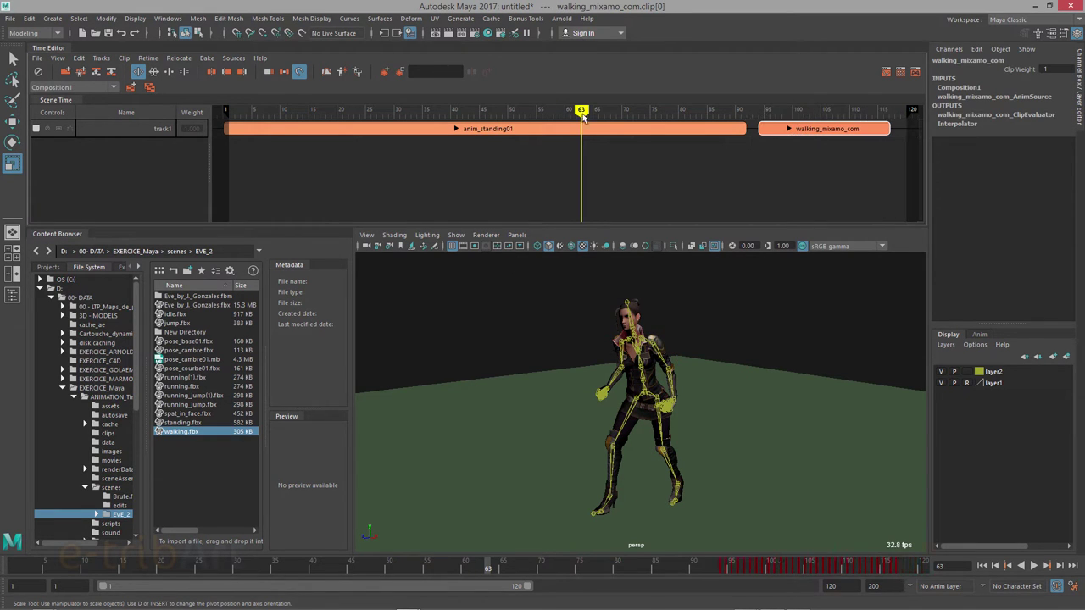
pyautogui.moveTo(583, 112)
pyautogui.mouseDown()
pyautogui.moveTo(794, 129)
pyautogui.moveTo(673, 136)
pyautogui.moveTo(777, 143)
pyautogui.mouseUp()
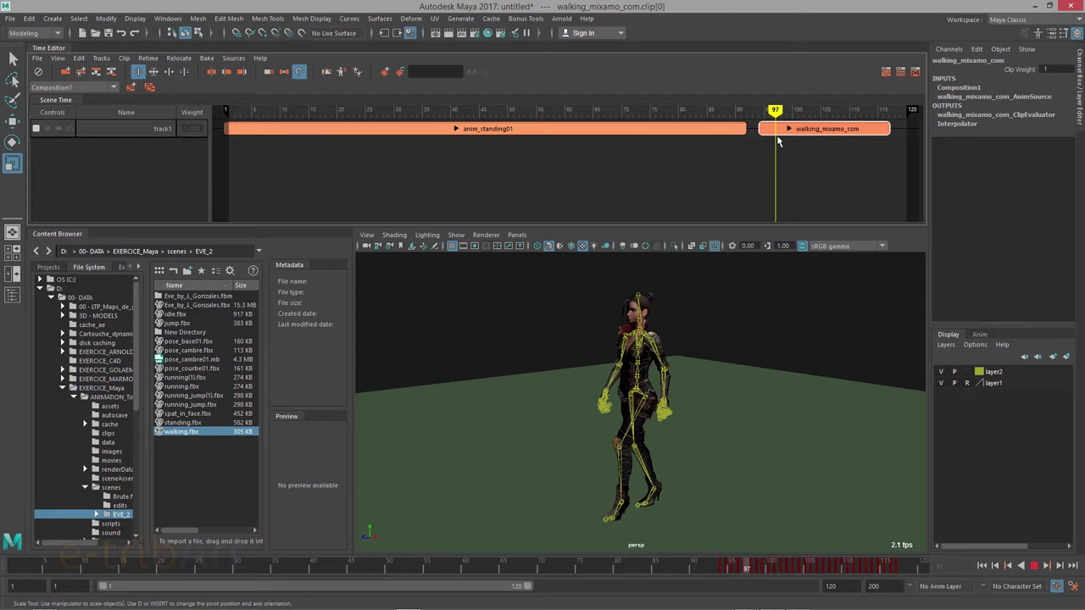
pyautogui.moveTo(779, 142)
pyautogui.mouseDown()
pyautogui.moveTo(831, 147)
pyautogui.moveTo(789, 154)
pyautogui.moveTo(807, 153)
pyautogui.moveTo(793, 133)
pyautogui.moveTo(746, 113)
pyautogui.moveTo(686, 113)
pyautogui.moveTo(753, 128)
pyautogui.moveTo(712, 130)
pyautogui.moveTo(756, 132)
pyautogui.moveTo(712, 113)
pyautogui.mouseUp()
pyautogui.click(659, 129)
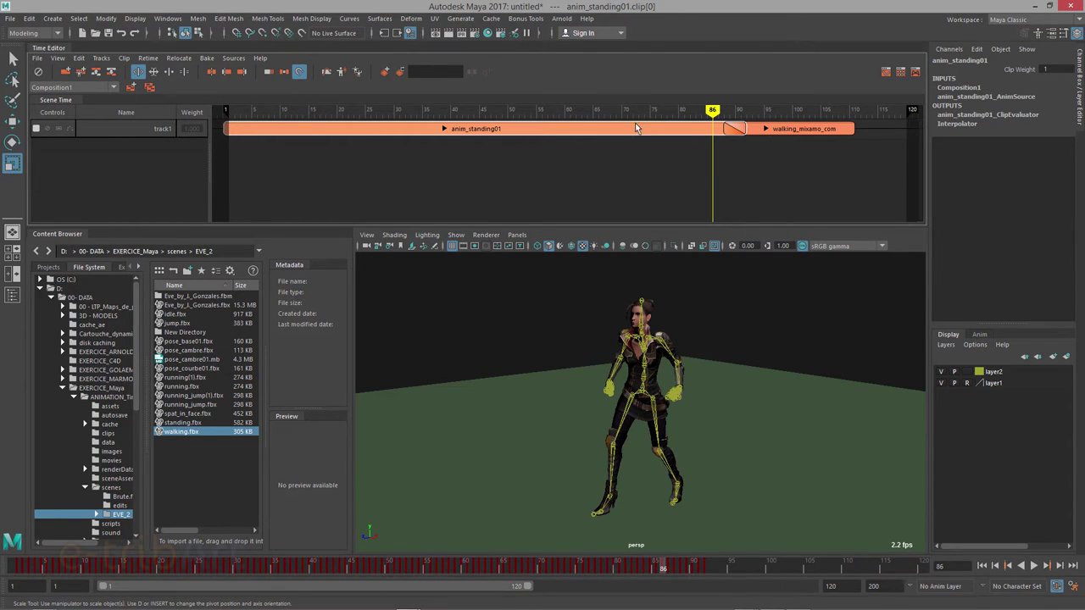
# Step: Enlarge the clip timeline panel, select walking_mixamo_com and scrub to frame 89 in the blend
pyautogui.click(886, 72)
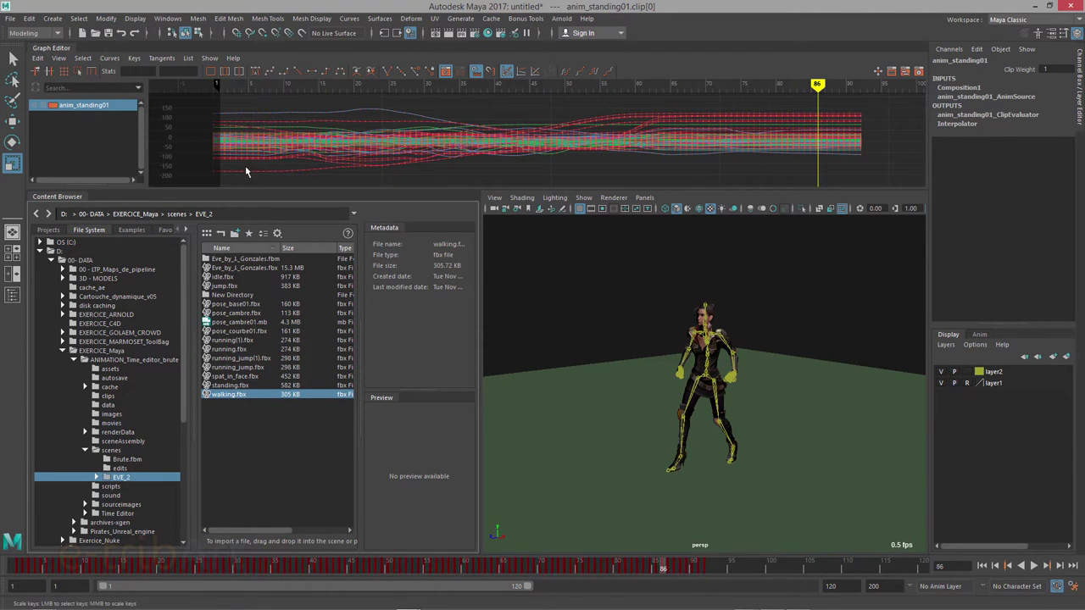
pyautogui.click(919, 71)
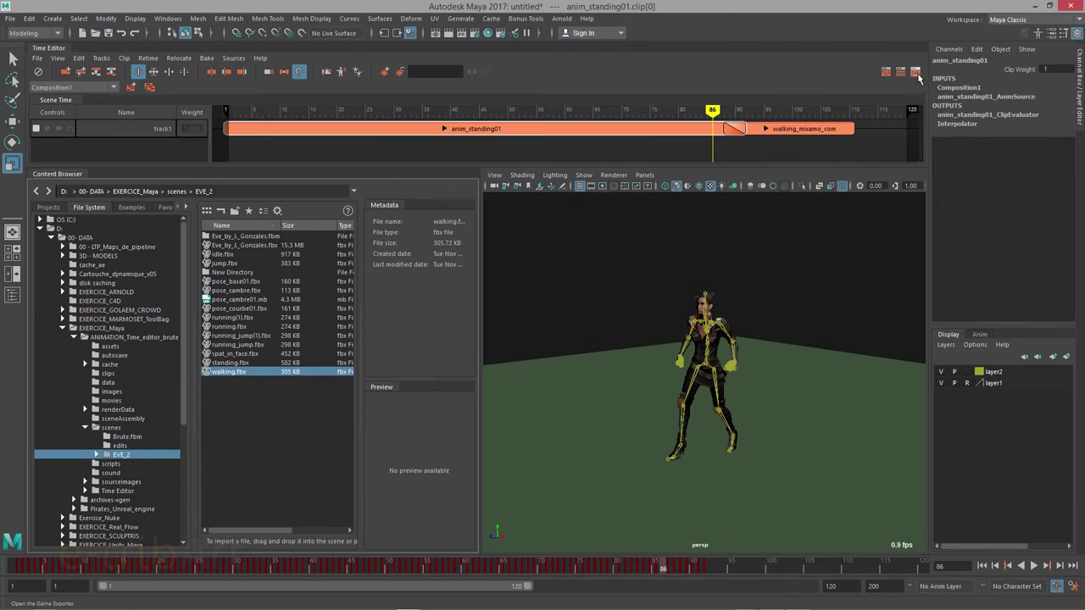
pyautogui.moveTo(615, 171); pyautogui.dragTo(617, 261)
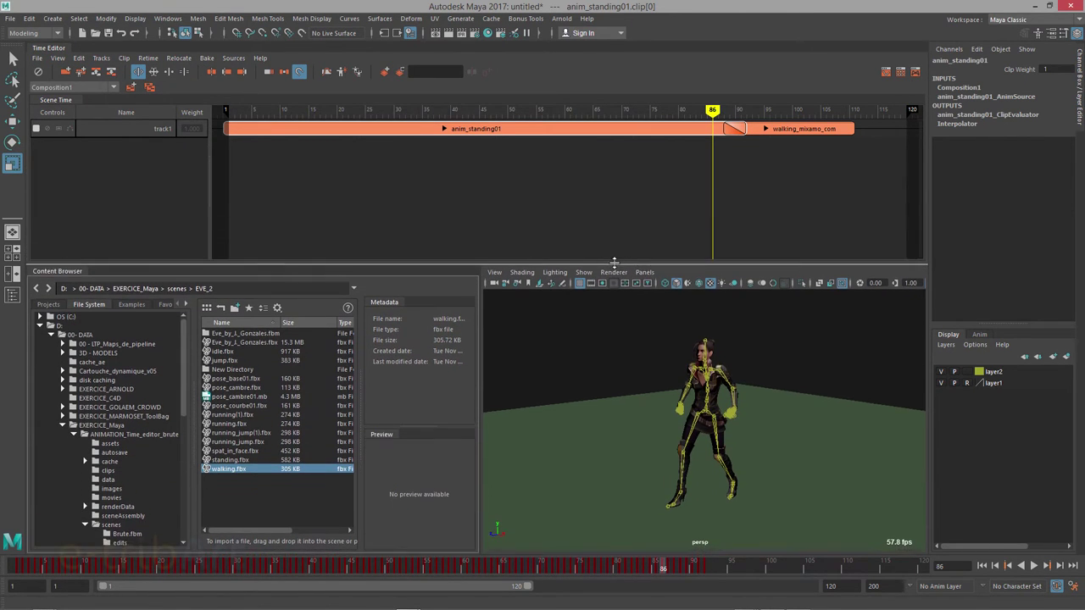
pyautogui.moveTo(716, 436)
pyautogui.keyDown('alt'); pyautogui.mouseDown()
pyautogui.moveTo(762, 482)
pyautogui.moveTo(630, 484)
pyautogui.mouseUp(); pyautogui.keyUp('alt')
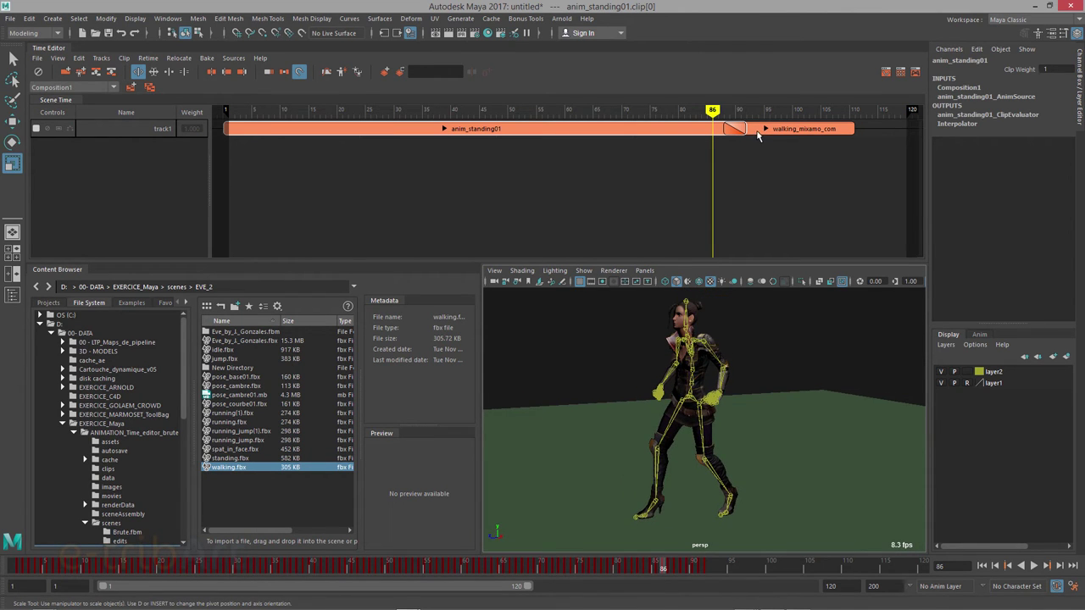
pyautogui.moveTo(759, 136)
pyautogui.mouseDown()
pyautogui.moveTo(782, 136)
pyautogui.moveTo(758, 138)
pyautogui.mouseUp()
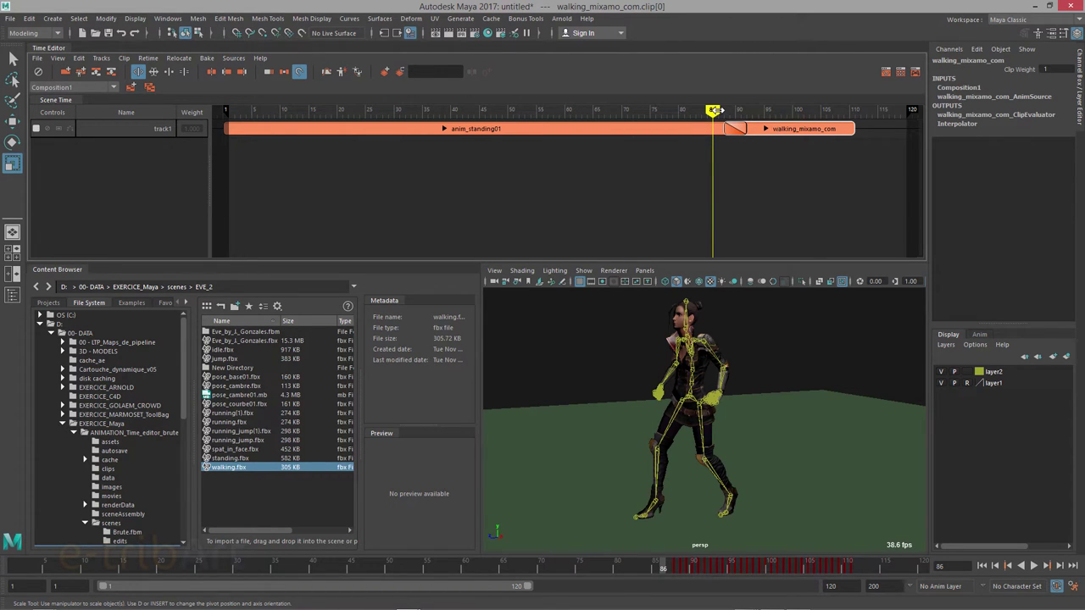
pyautogui.moveTo(716, 111)
pyautogui.mouseDown()
pyautogui.moveTo(736, 110)
pyautogui.moveTo(735, 131)
pyautogui.mouseUp()
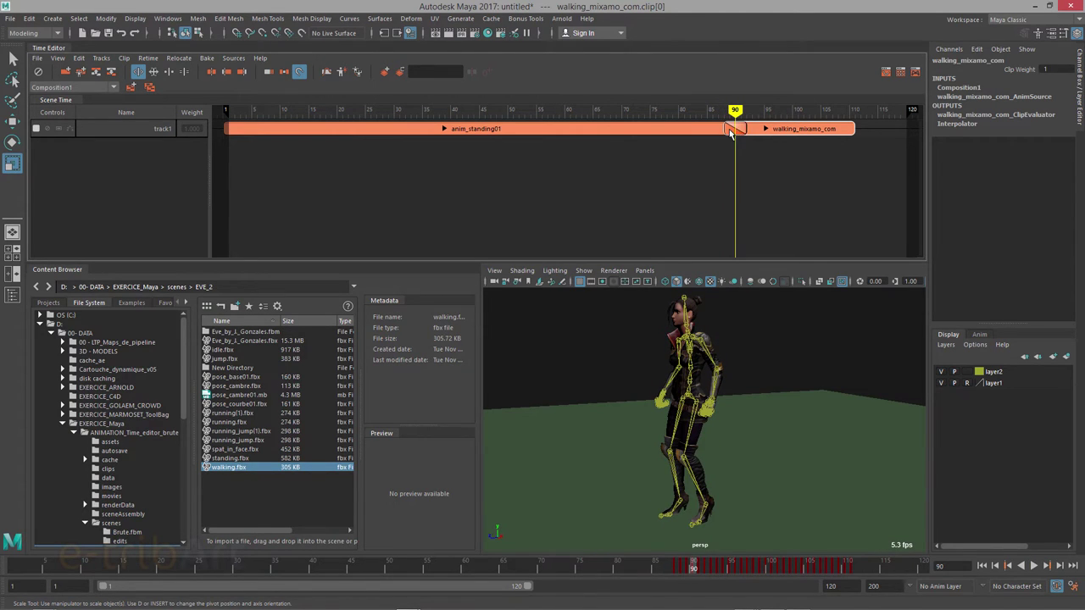
# Step: Add a relocator to the anim_standing01 clip, ready to move it
pyautogui.rightClick(730, 134)
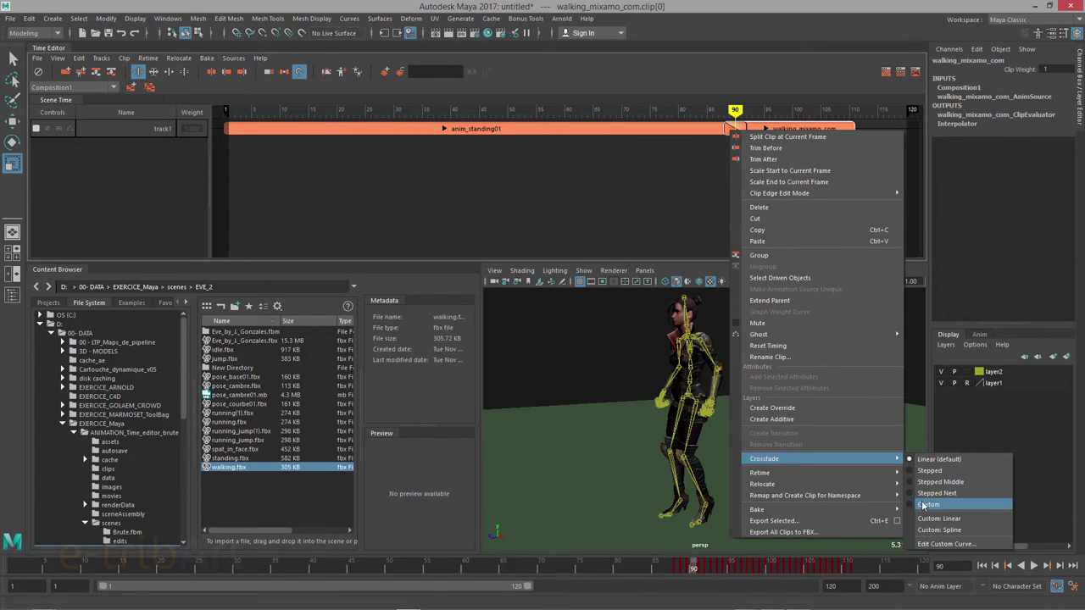
pyautogui.moveTo(763, 484)
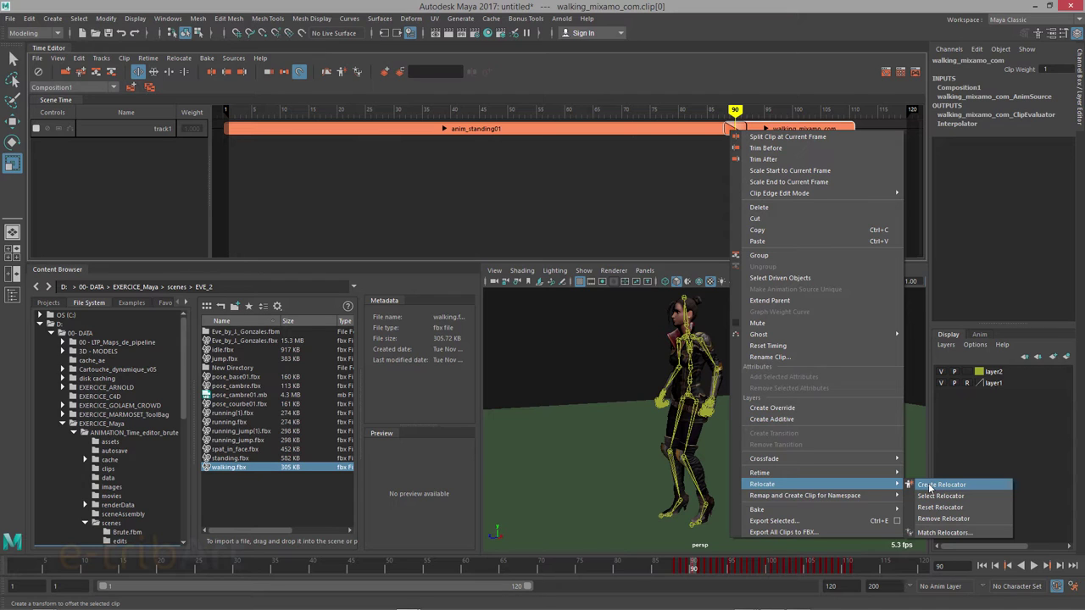
pyautogui.click(930, 490)
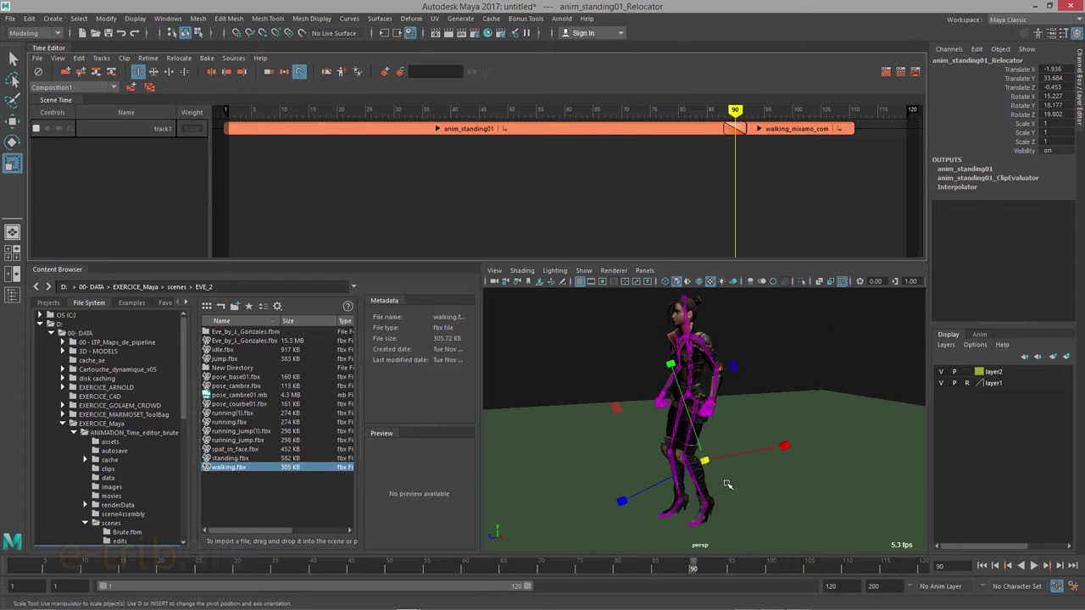
pyautogui.press('w')
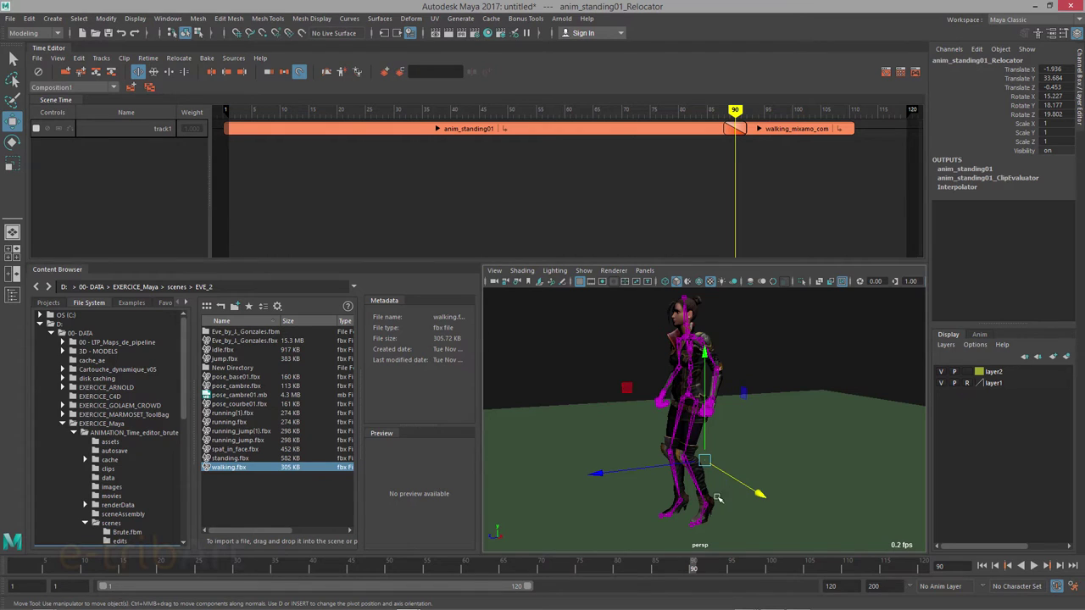
pyautogui.keyDown('alt'); pyautogui.moveTo(712, 506); pyautogui.dragTo(897, 510); pyautogui.keyUp('alt')
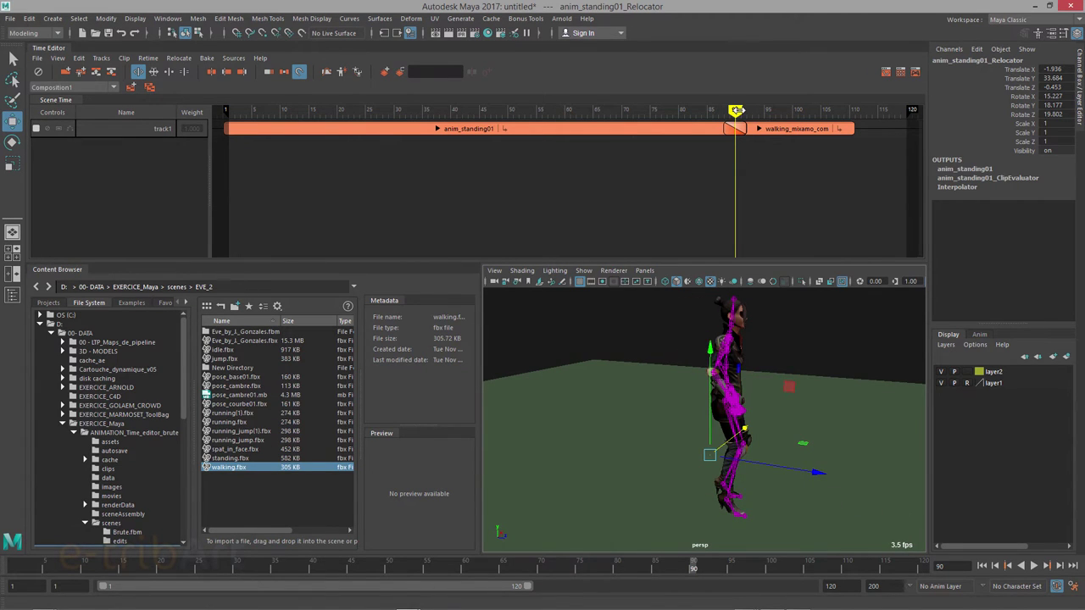
pyautogui.moveTo(735, 110); pyautogui.dragTo(735, 113)
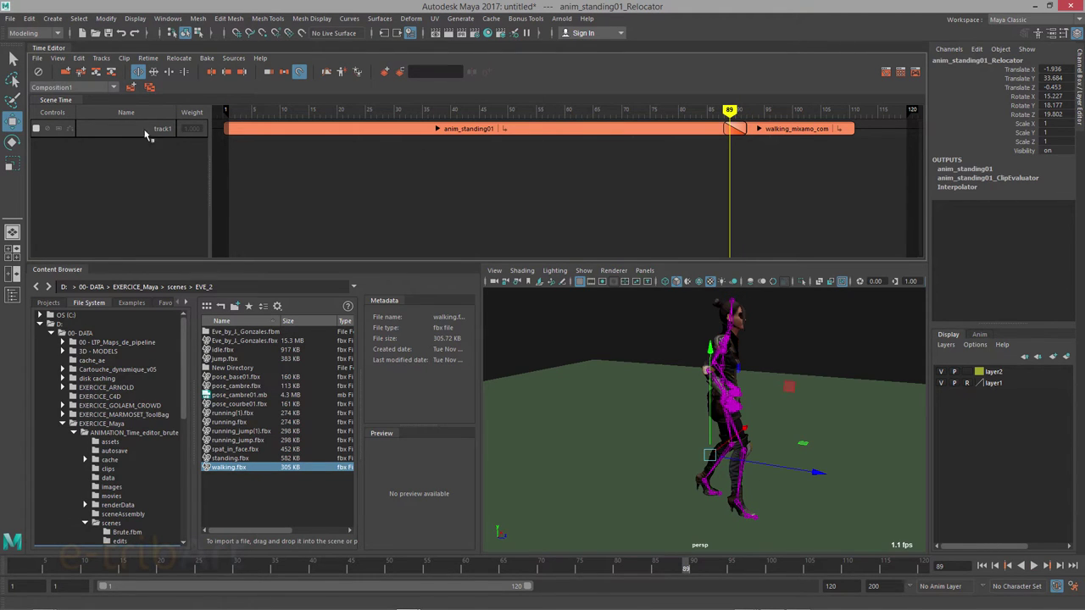
# Step: Show track ghosts and shift the relocator back along Z to align both clips
pyautogui.click(70, 128)
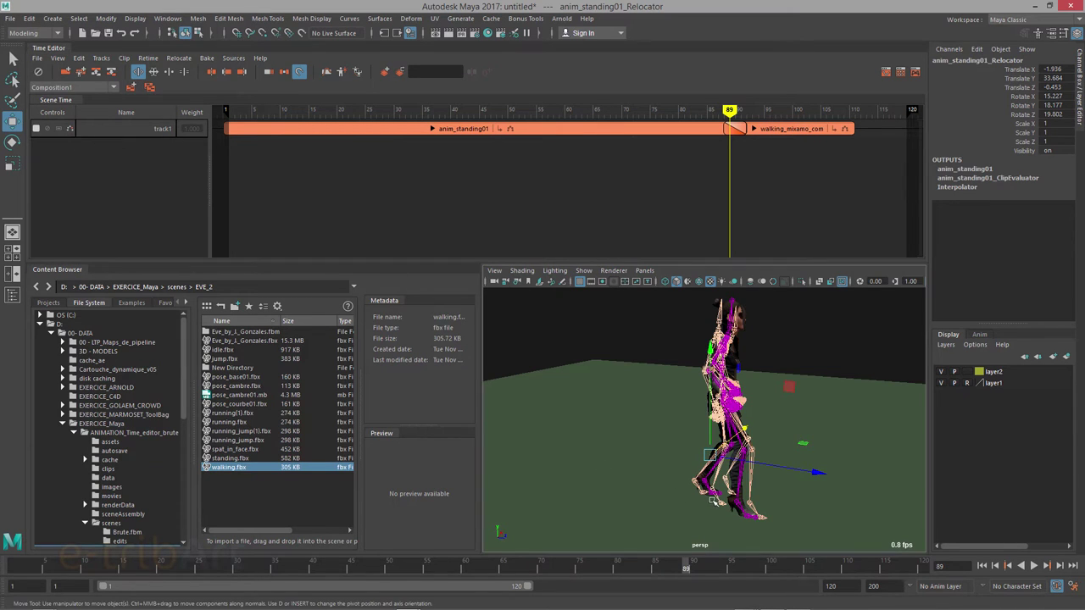
pyautogui.keyDown('alt'); pyautogui.moveTo(695, 498); pyautogui.dragTo(691, 458, button='middle'); pyautogui.keyUp('alt')
pyautogui.keyDown('alt'); pyautogui.moveTo(691, 458); pyautogui.dragTo(509, 461); pyautogui.keyUp('alt')
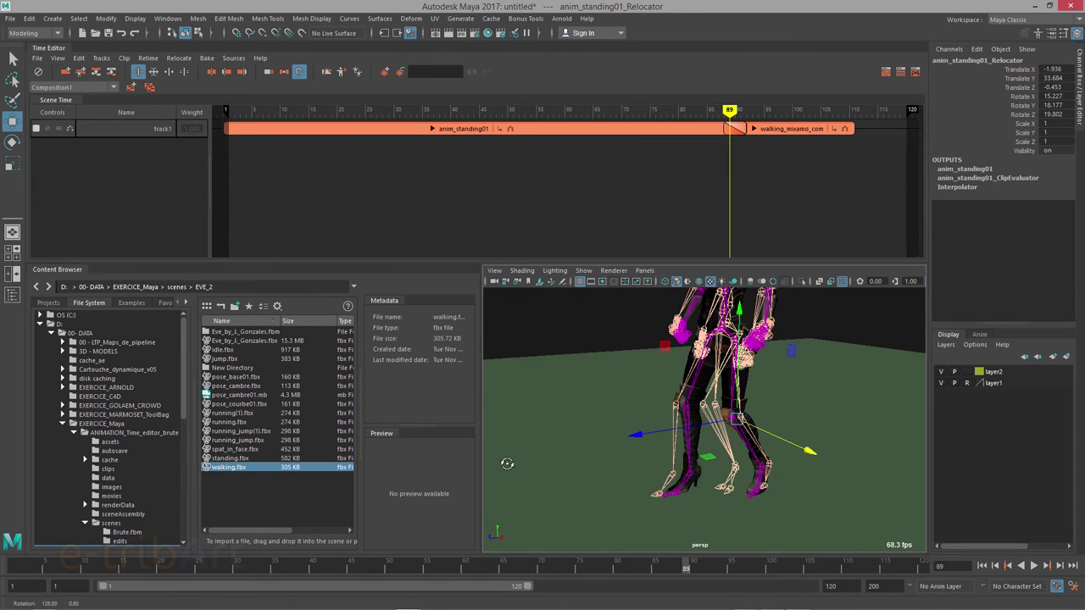
pyautogui.moveTo(636, 434); pyautogui.dragTo(699, 444)
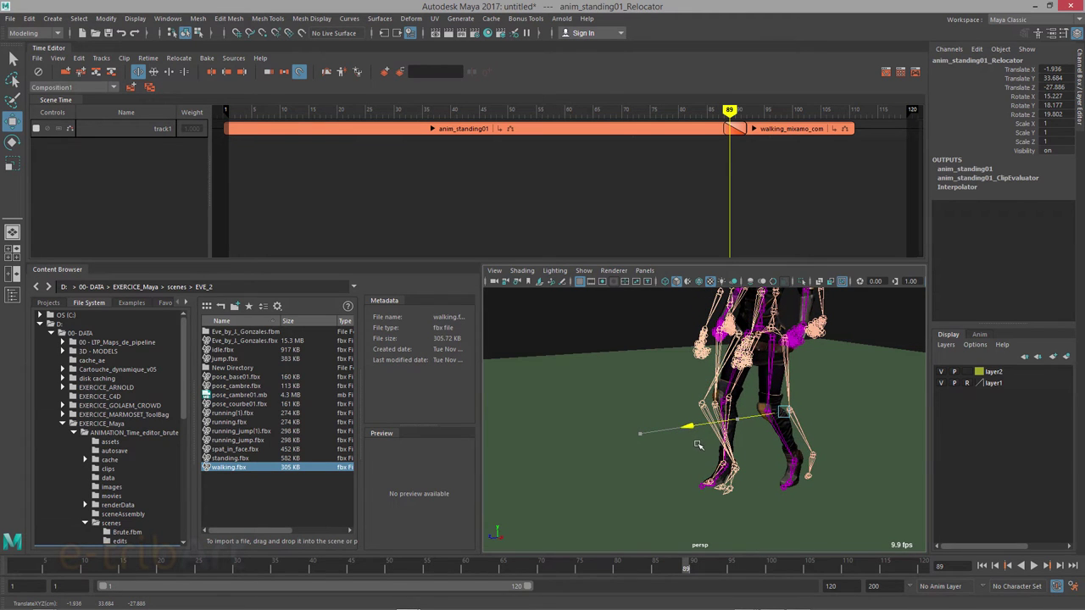
pyautogui.keyDown('alt'); pyautogui.moveTo(698, 445); pyautogui.dragTo(859, 549); pyautogui.keyUp('alt')
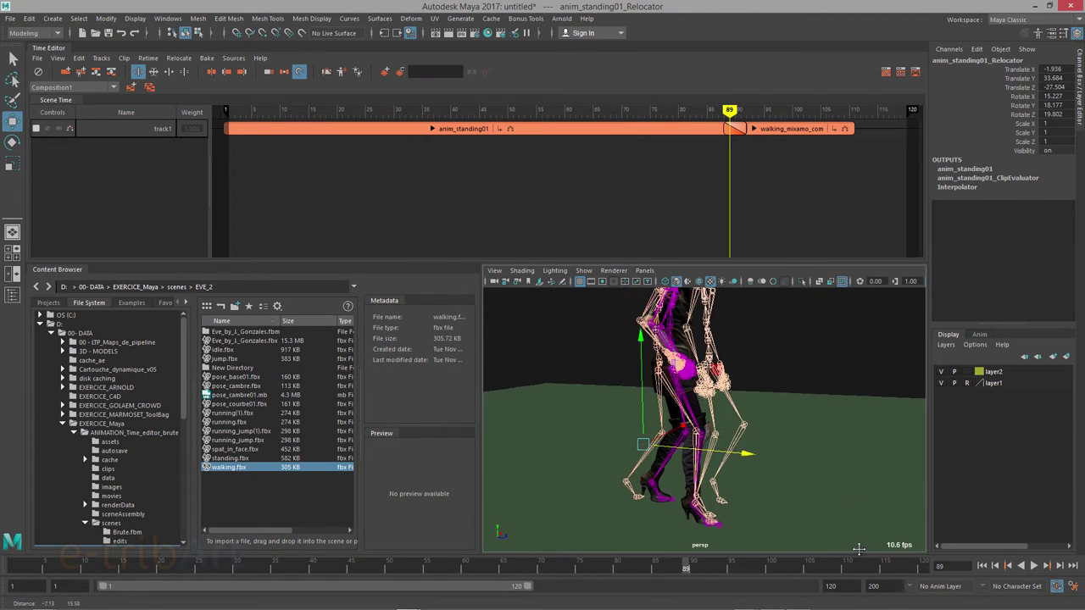
# Step: Check the transition at frames 91 and 85, reframe Eve, and select anim_standing01
pyautogui.moveTo(729, 111); pyautogui.dragTo(740, 121)
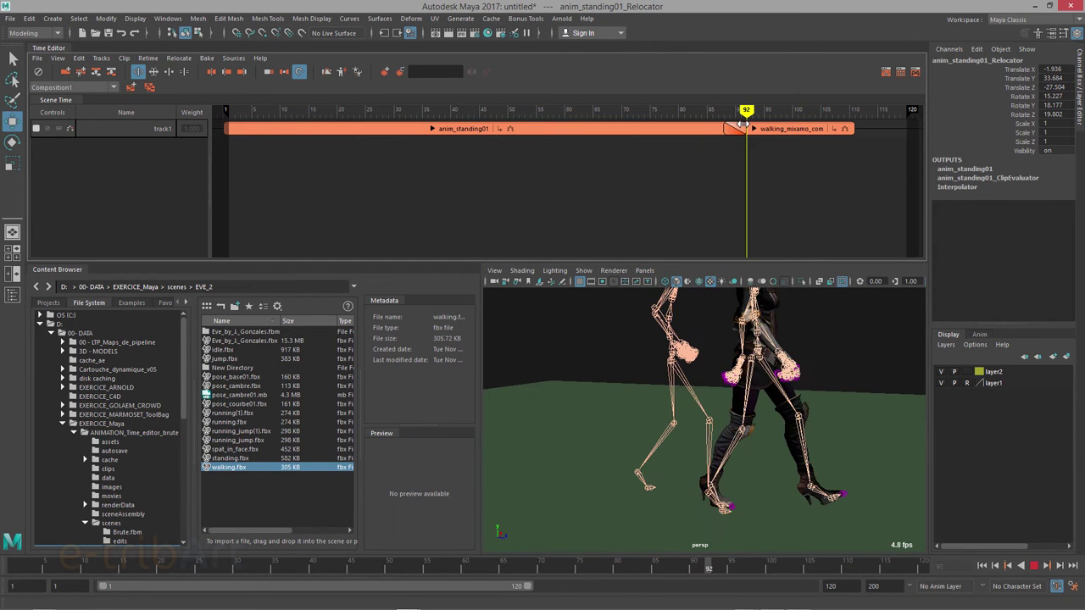
pyautogui.moveTo(742, 124); pyautogui.dragTo(707, 130)
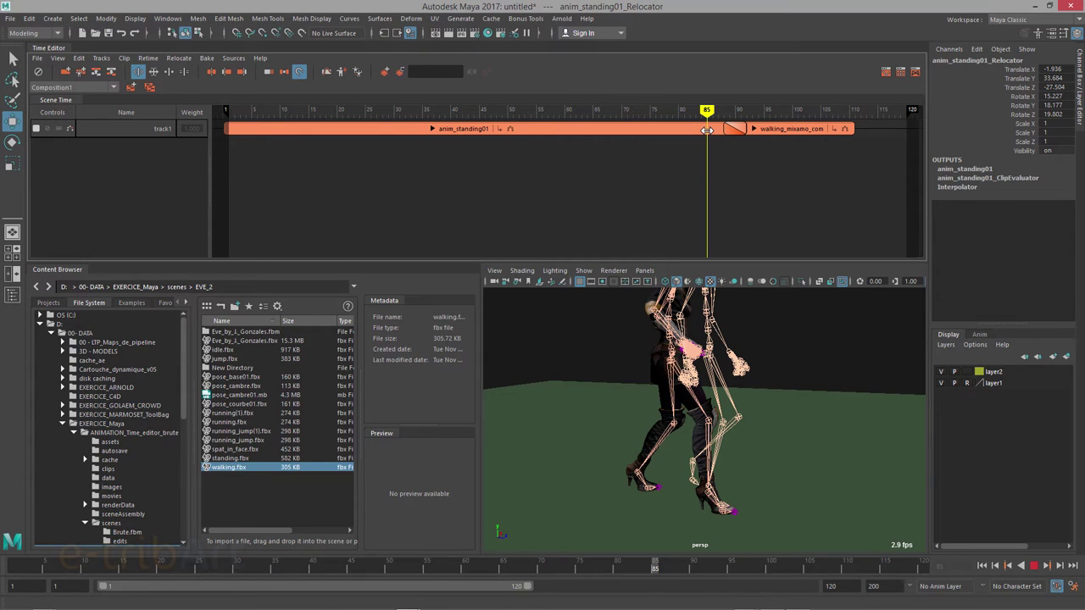
pyautogui.moveTo(828, 314)
pyautogui.keyDown('alt'); pyautogui.mouseDown()
pyautogui.moveTo(585, 407)
pyautogui.moveTo(678, 441)
pyautogui.mouseUp(); pyautogui.keyUp('alt')
pyautogui.scroll(3, 723, 445)
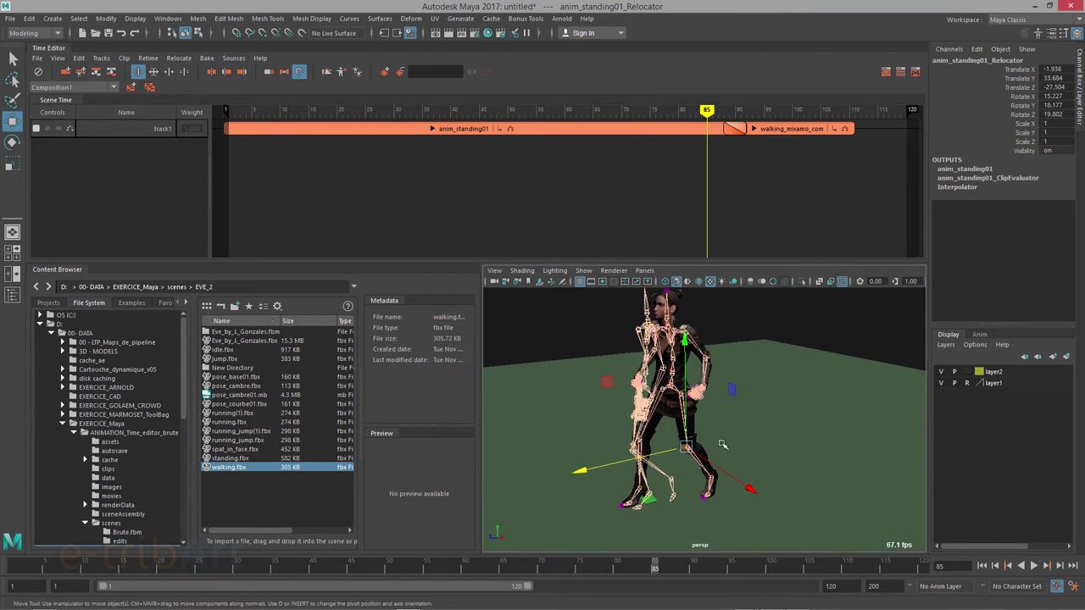
pyautogui.keyDown('alt'); pyautogui.moveTo(722, 444); pyautogui.dragTo(777, 476, button='middle'); pyautogui.keyUp('alt')
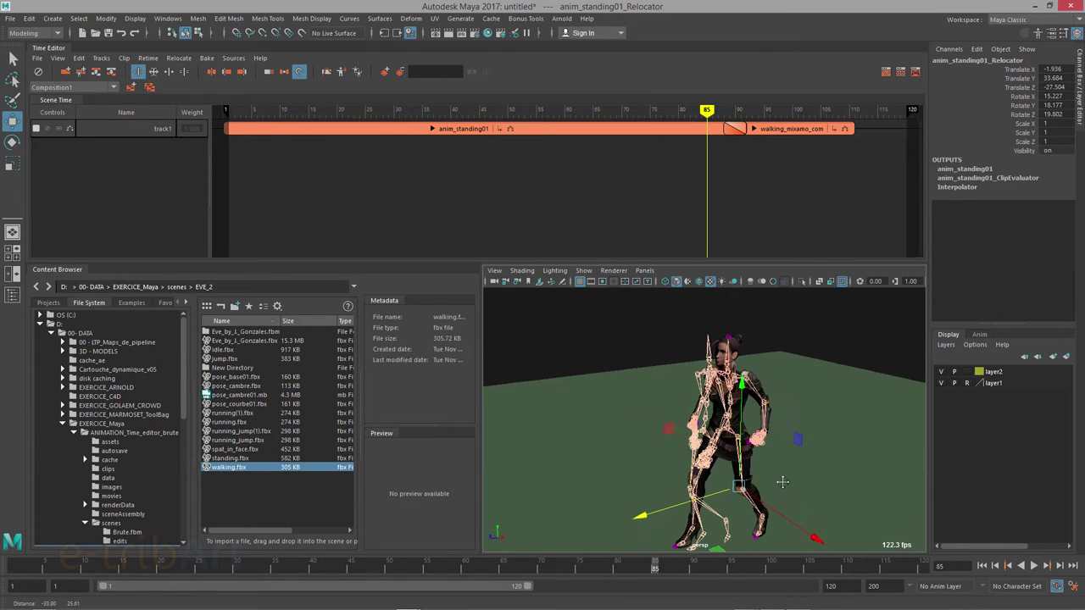
pyautogui.click(591, 132)
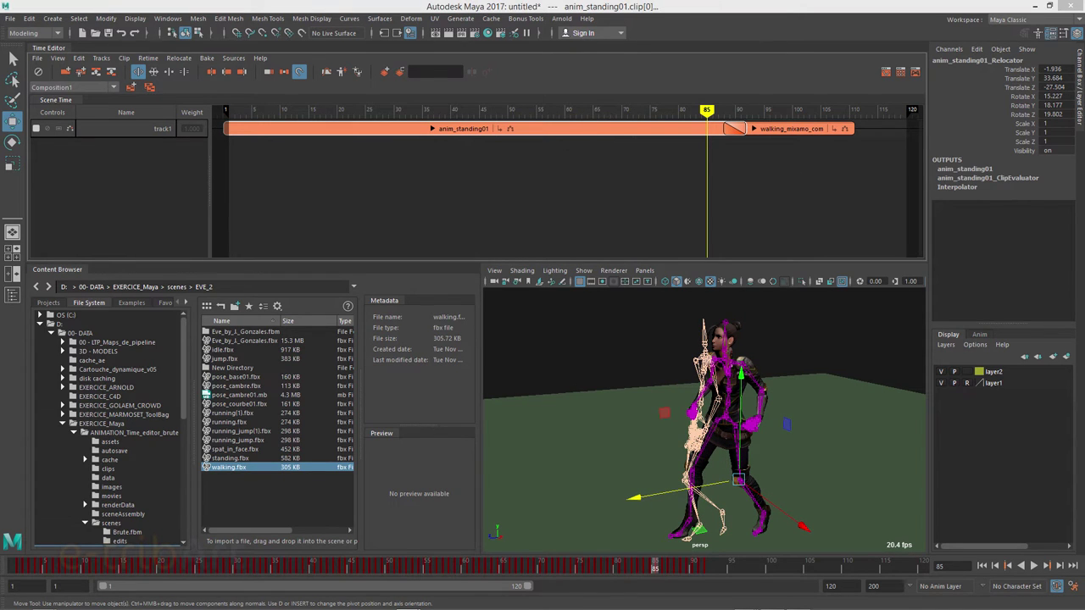
# Step: In anim_standing01's attributes, enable Use Clip Color and set the clip colour to blue
pyautogui.hotkey('ctrl', 'a')
pyautogui.moveTo(852, 31)
pyautogui.mouseDown()
pyautogui.moveTo(775, 144)
pyautogui.moveTo(769, 133)
pyautogui.mouseUp()
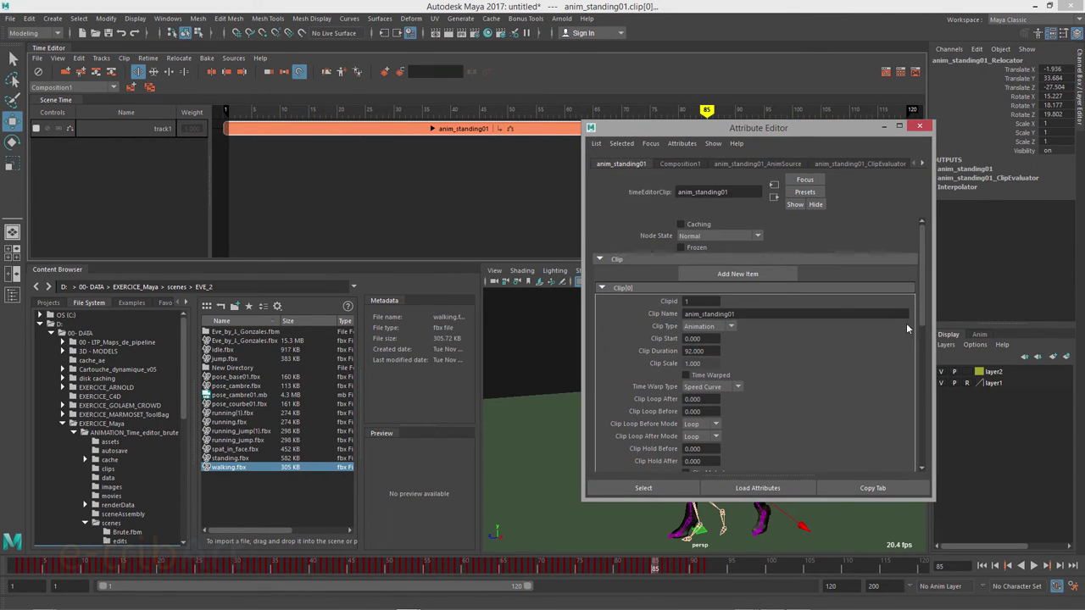
pyautogui.scroll(-4, 916, 339)
pyautogui.scroll(-1, 901, 377)
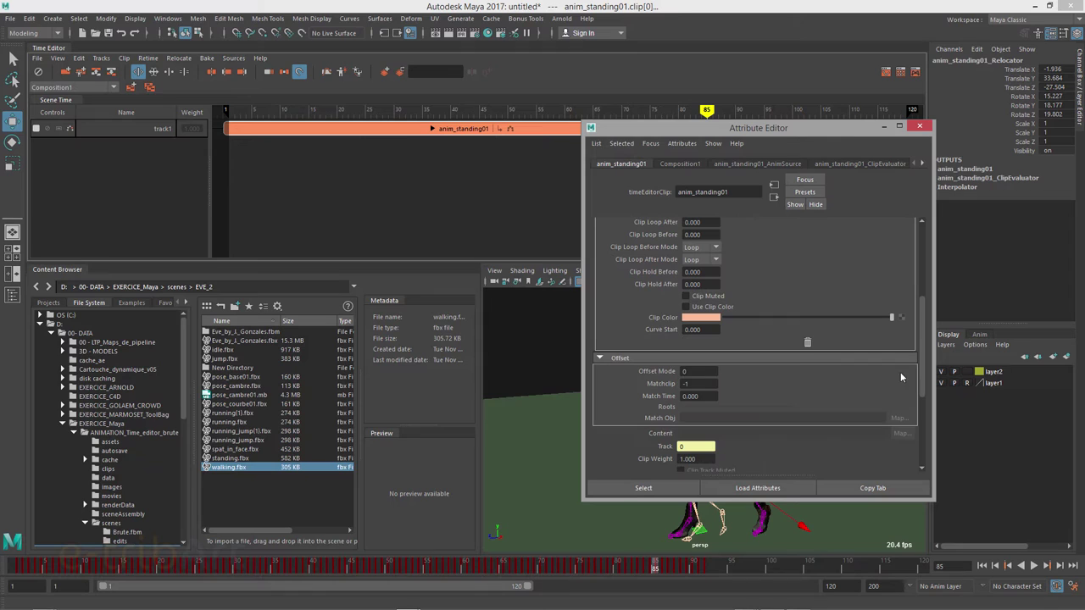
pyautogui.click(686, 307)
pyautogui.click(689, 317)
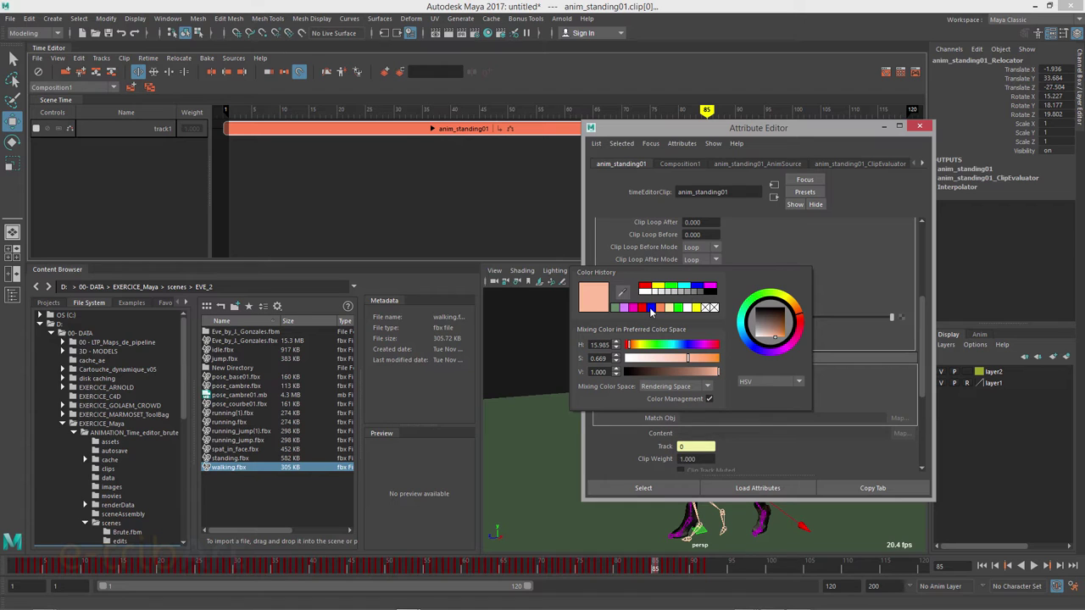
pyautogui.click(650, 310)
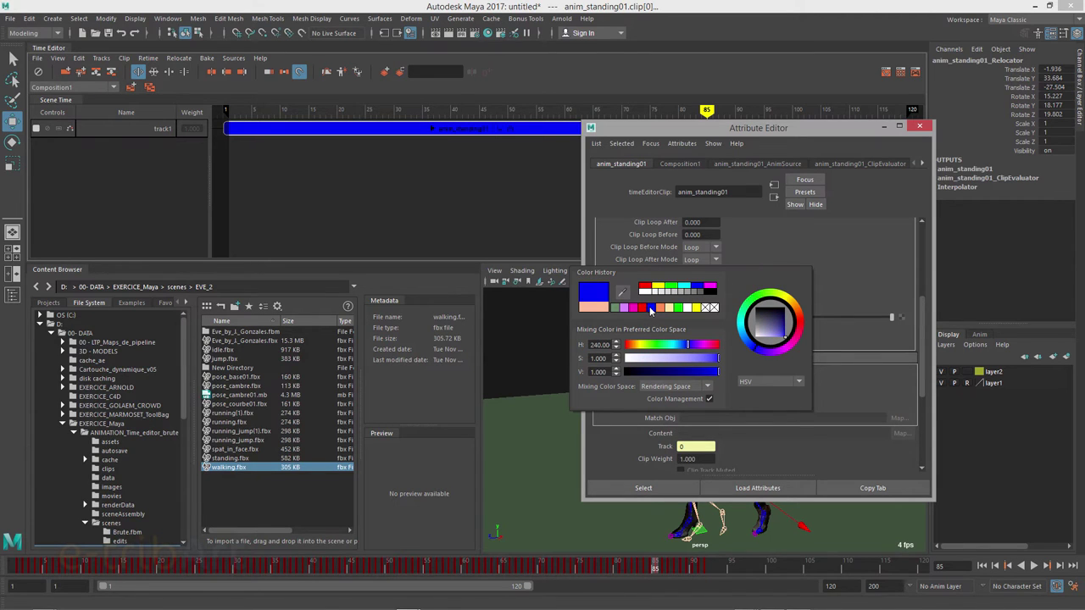
pyautogui.click(921, 128)
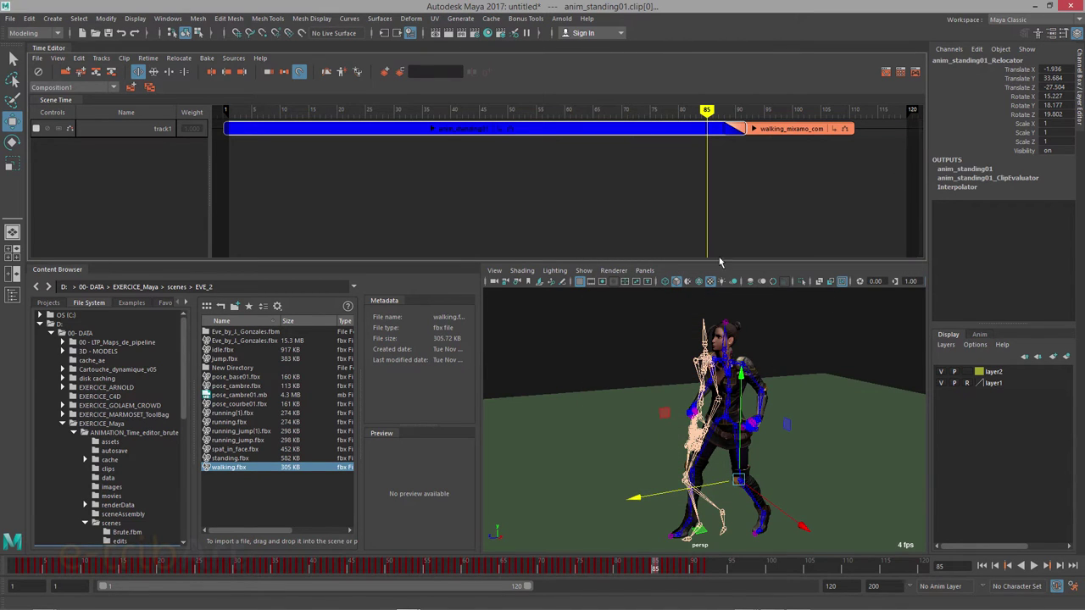
# Step: Enable Use Clip Color on walking_mixamo_com and tune its clip colour to bright orange
pyautogui.click(806, 136)
pyautogui.rightClick(805, 135)
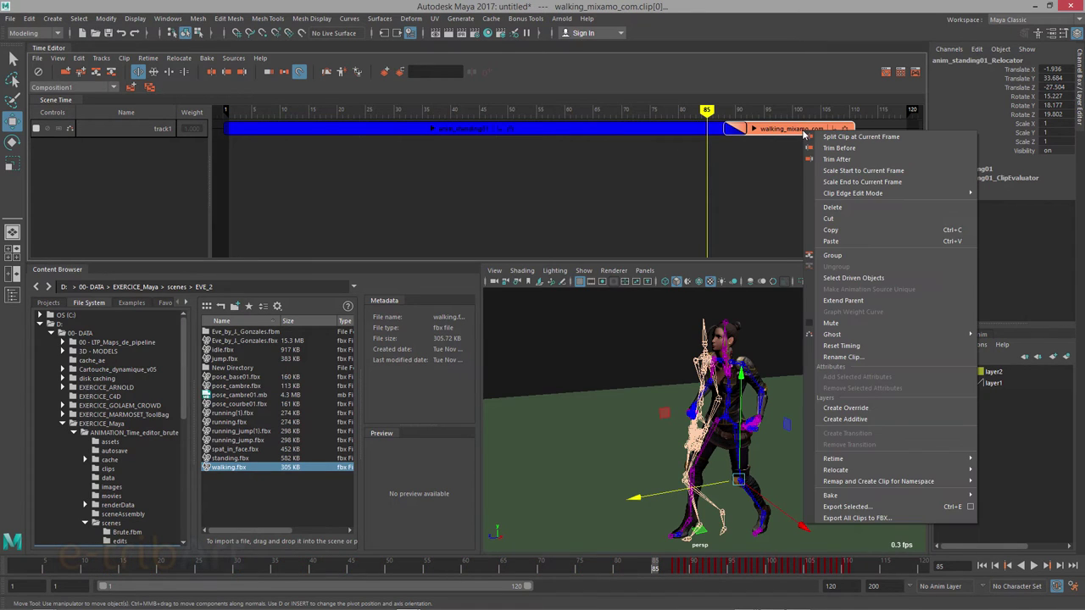
pyautogui.click(784, 136)
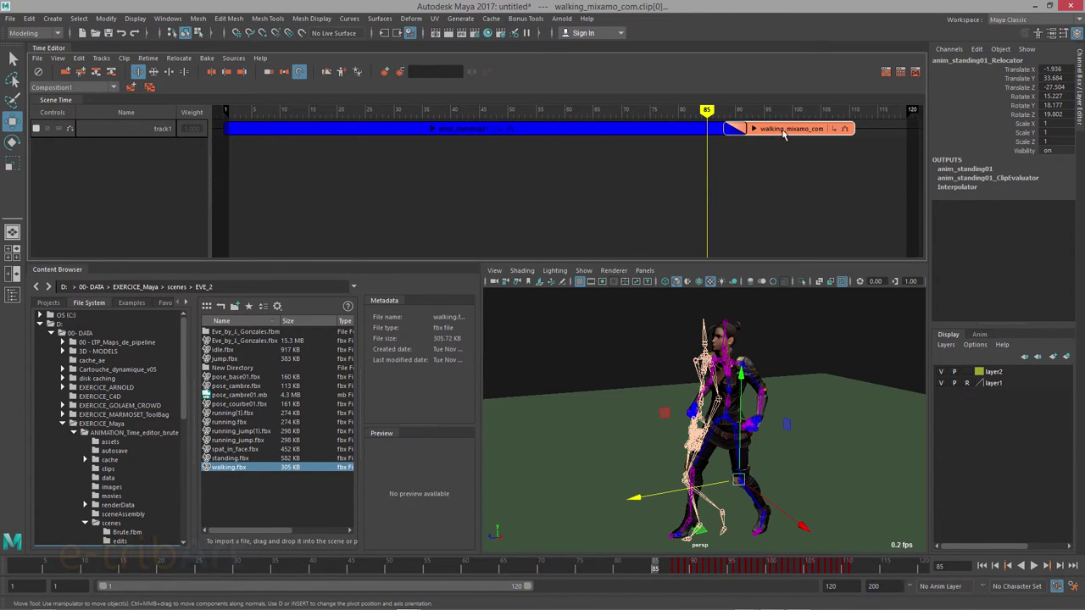
pyautogui.doubleClick(778, 134)
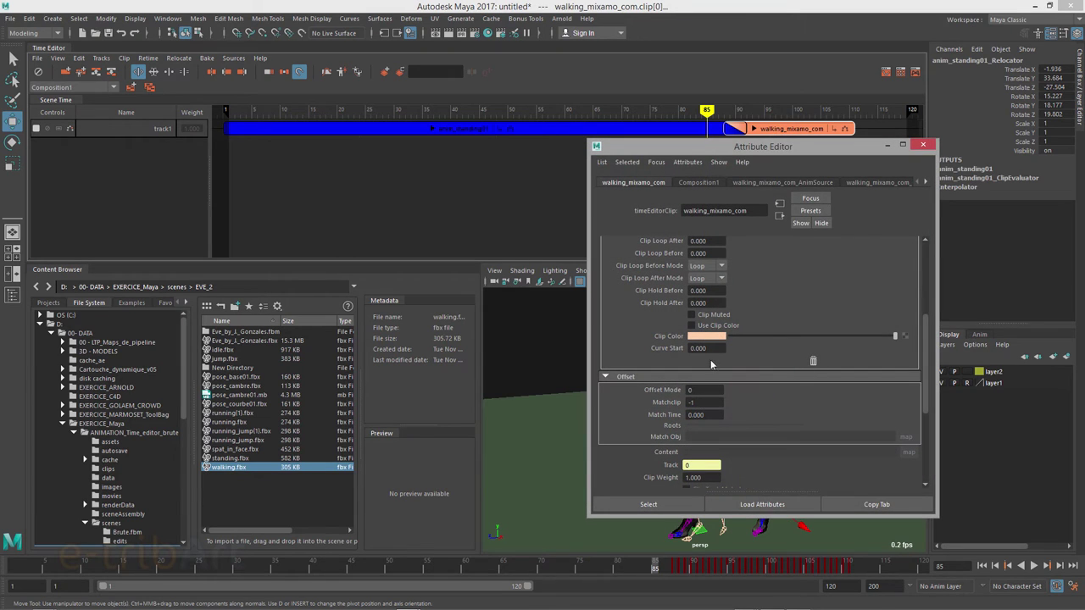
pyautogui.click(712, 328)
pyautogui.click(710, 337)
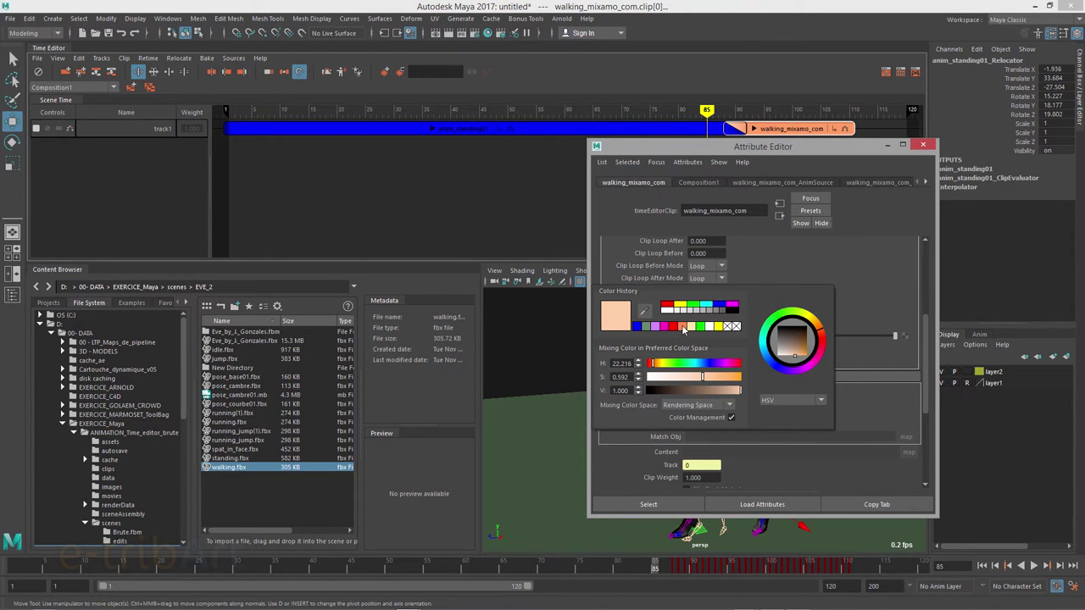
pyautogui.click(683, 326)
pyautogui.click(716, 390)
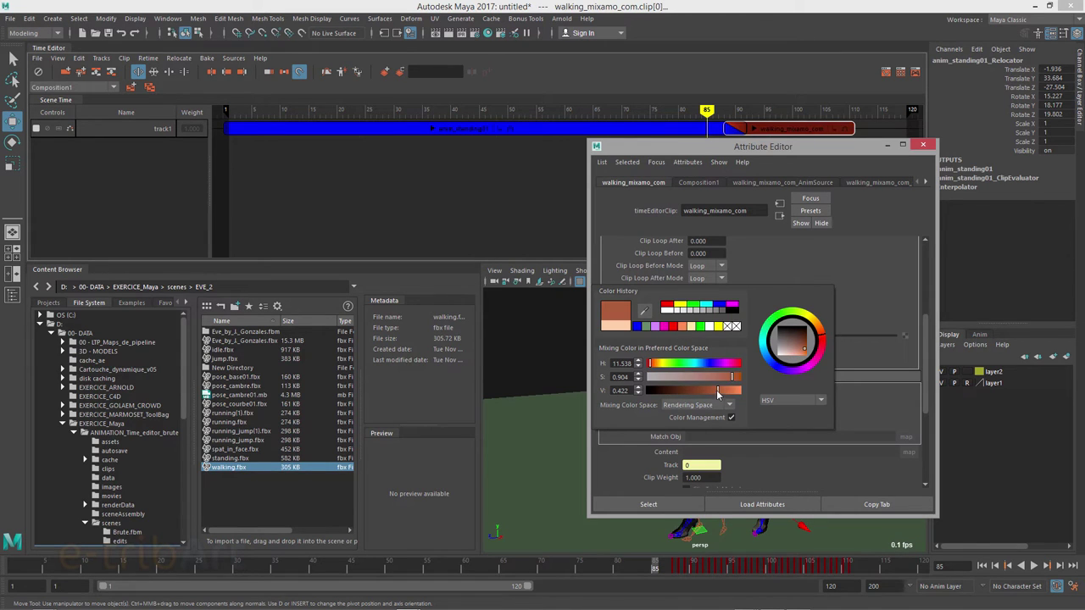
pyautogui.moveTo(820, 337); pyautogui.dragTo(824, 337)
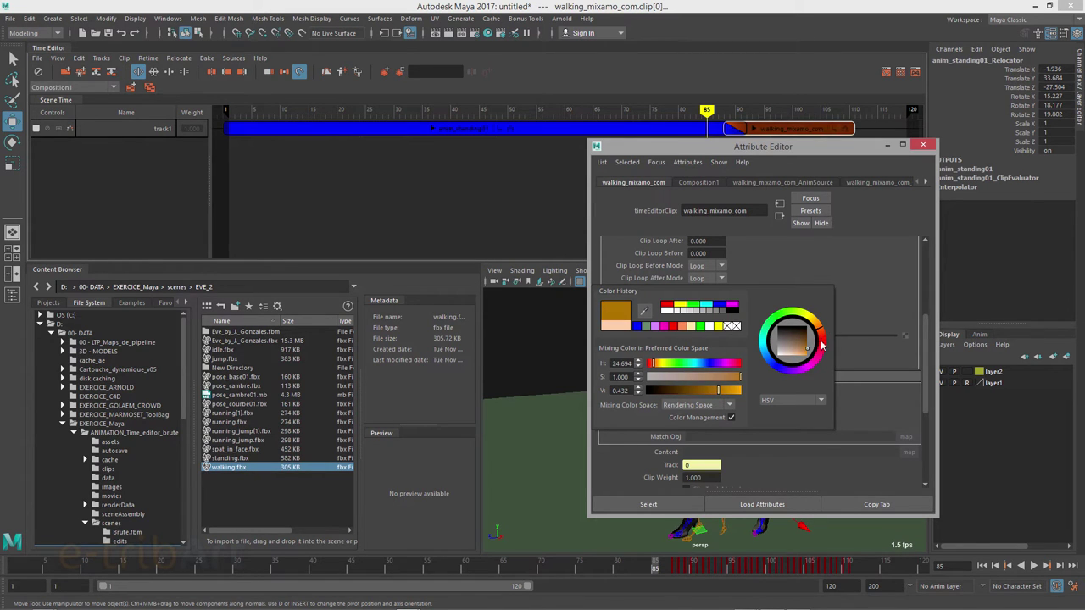
pyautogui.click(740, 390)
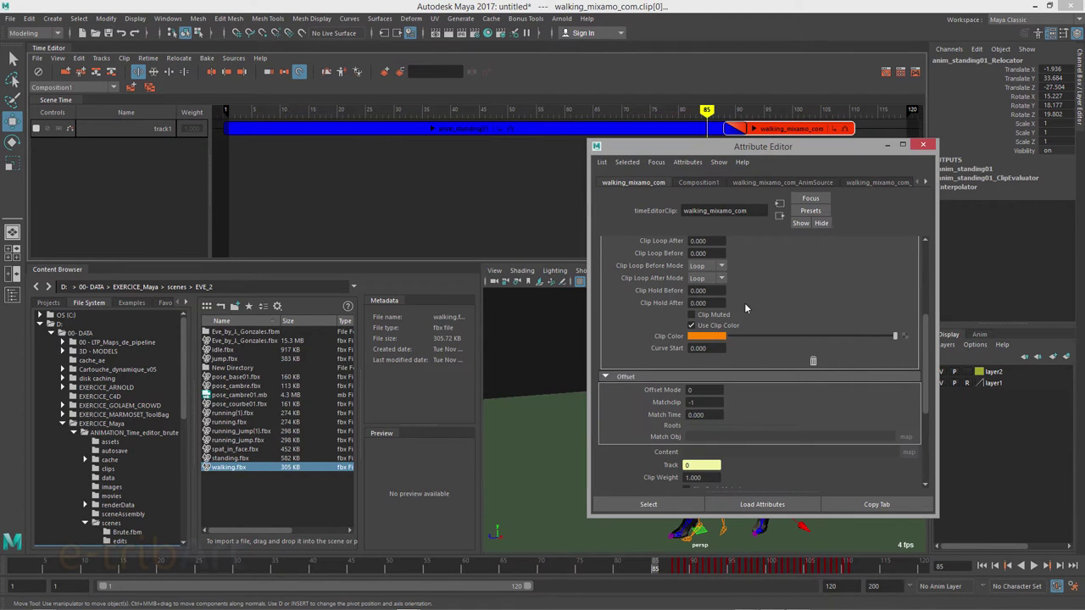
# Step: Close the clip attributes, orbit around Eve, and scrub back to frame 47 for review
pyautogui.click(922, 148)
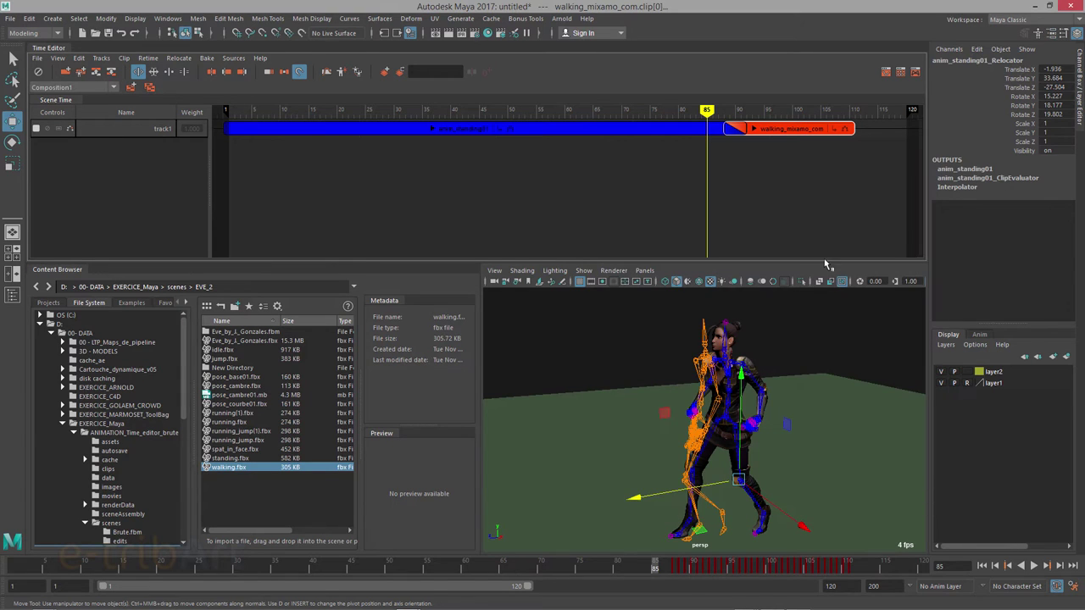
pyautogui.moveTo(644, 416)
pyautogui.keyDown('alt'); pyautogui.mouseDown()
pyautogui.moveTo(707, 421)
pyautogui.moveTo(810, 467)
pyautogui.moveTo(849, 416)
pyautogui.mouseUp(); pyautogui.keyUp('alt')
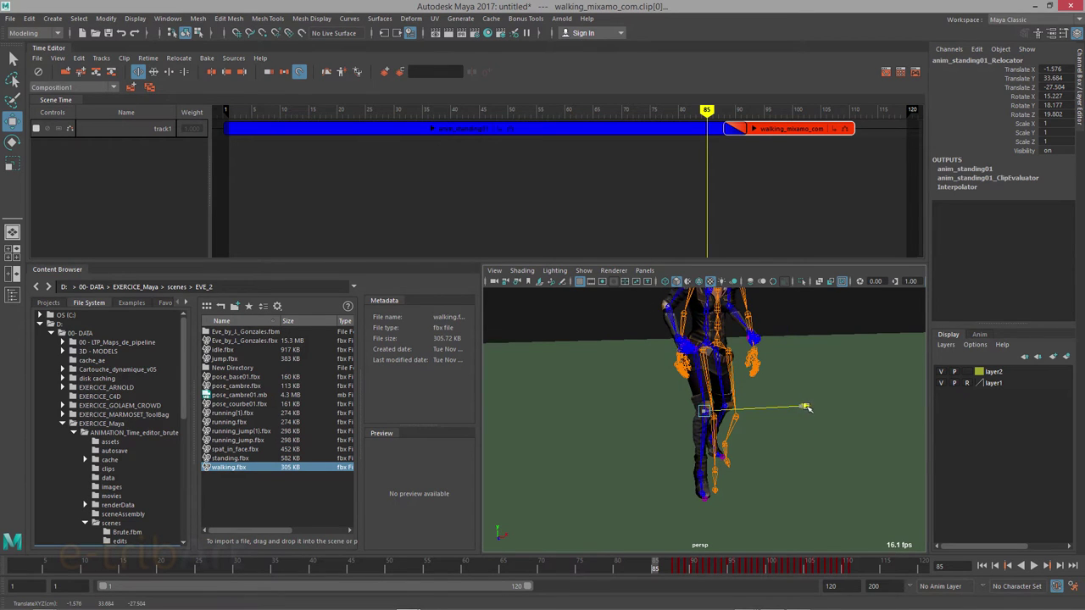
pyautogui.moveTo(804, 408)
pyautogui.keyDown('alt'); pyautogui.mouseDown()
pyautogui.moveTo(760, 501)
pyautogui.moveTo(821, 482)
pyautogui.moveTo(838, 499)
pyautogui.mouseUp(); pyautogui.keyUp('alt')
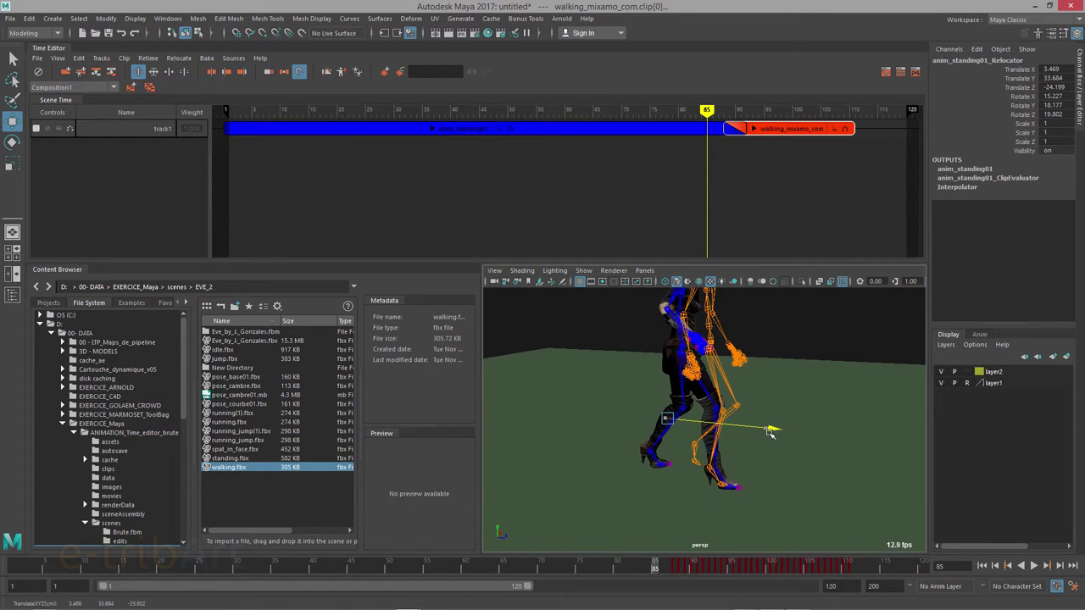
pyautogui.moveTo(787, 494)
pyautogui.keyDown('alt'); pyautogui.mouseDown()
pyautogui.moveTo(617, 494)
pyautogui.moveTo(642, 501)
pyautogui.moveTo(622, 520)
pyautogui.mouseUp(); pyautogui.keyUp('alt')
pyautogui.moveTo(654, 569)
pyautogui.mouseDown()
pyautogui.moveTo(267, 565)
pyautogui.moveTo(382, 566)
pyautogui.moveTo(647, 594)
pyautogui.moveTo(695, 609)
pyautogui.moveTo(601, 607)
pyautogui.moveTo(694, 607)
pyautogui.moveTo(681, 607)
pyautogui.mouseUp()
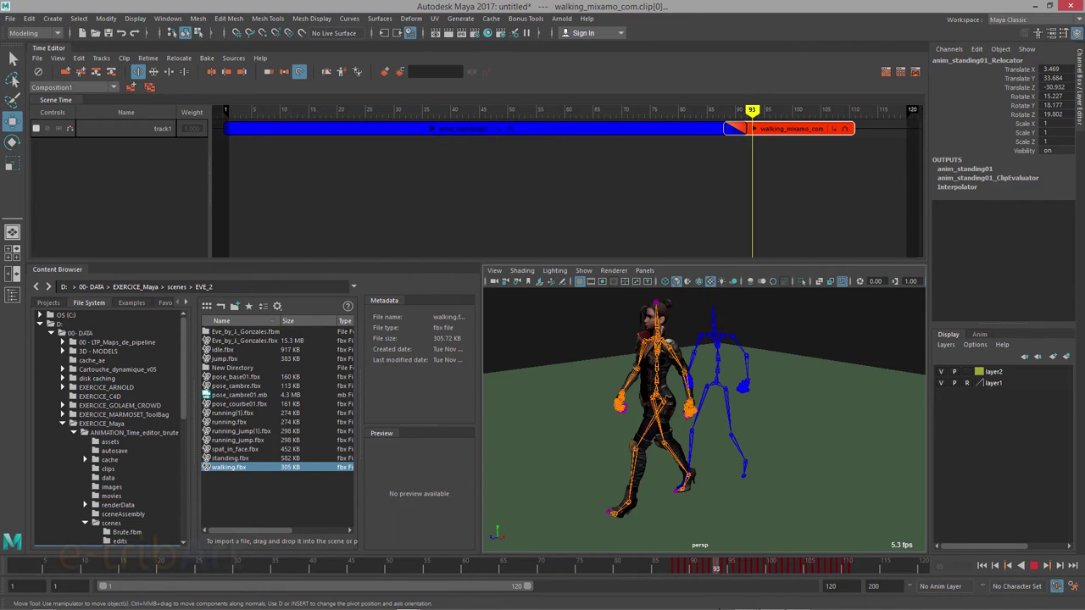
# Step: Stop playback, hide the layer2 skeleton, and scrub the transition from frame 79 to 91
pyautogui.click(668, 604)
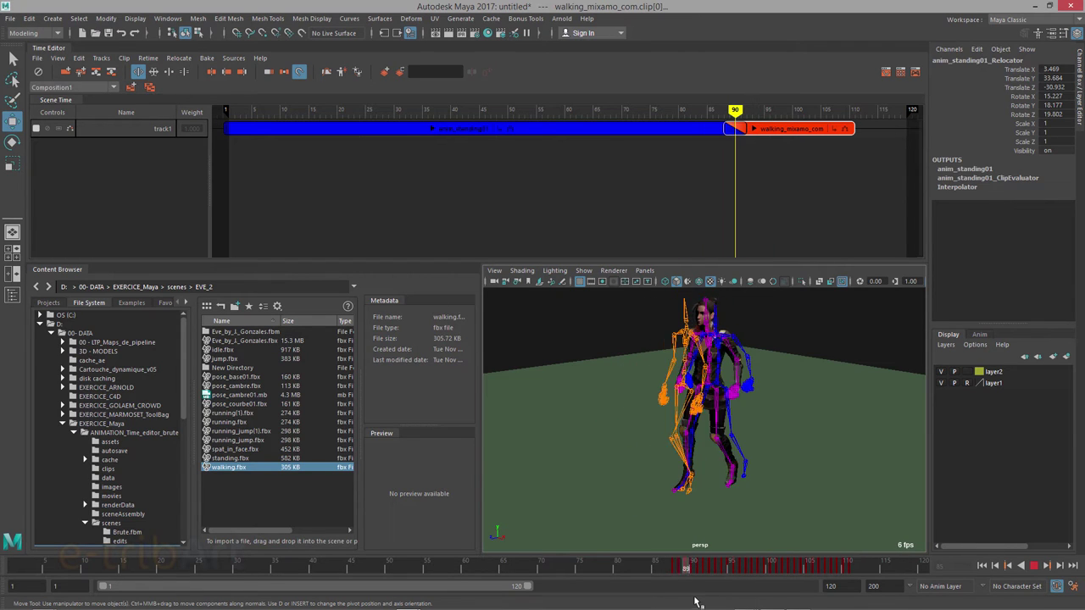
pyautogui.moveTo(669, 585); pyautogui.dragTo(614, 581)
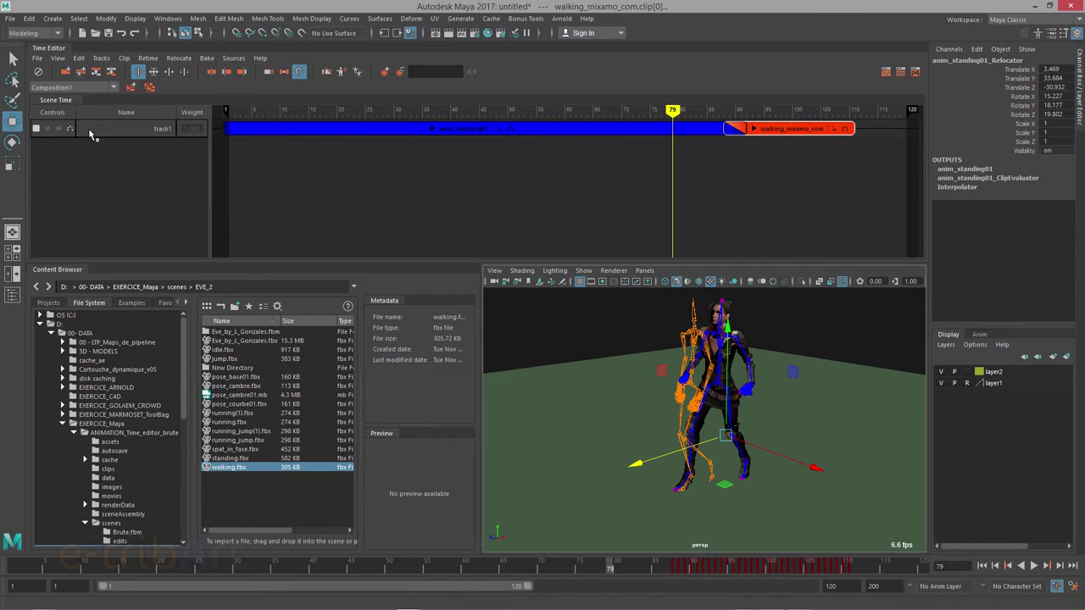
pyautogui.click(70, 129)
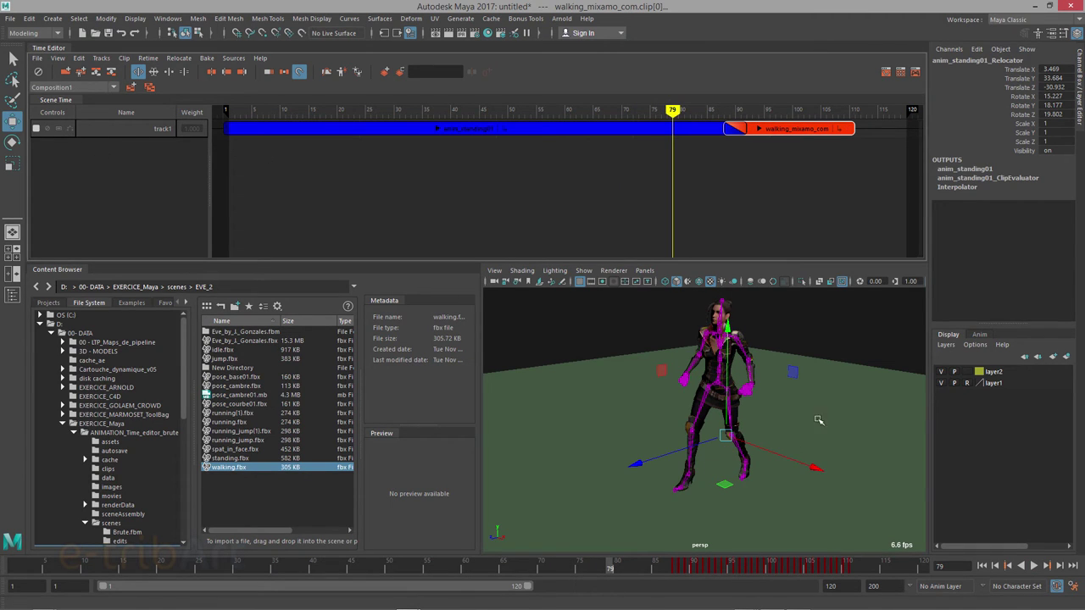
pyautogui.click(942, 372)
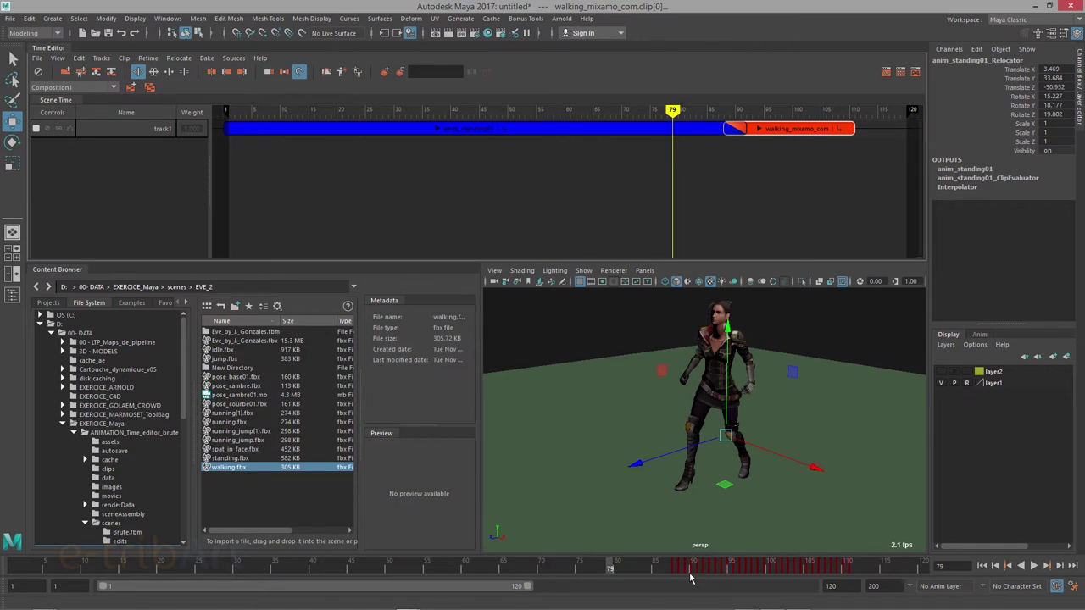
pyautogui.moveTo(691, 579)
pyautogui.mouseDown()
pyautogui.moveTo(746, 584)
pyautogui.moveTo(600, 580)
pyautogui.moveTo(741, 573)
pyautogui.moveTo(709, 561)
pyautogui.mouseUp()
# Step: Orbit around Eve while stepping through the clip overlap between frames 67 and 91
pyautogui.moveTo(700, 447)
pyautogui.keyDown('alt'); pyautogui.mouseDown()
pyautogui.moveTo(803, 468)
pyautogui.moveTo(758, 390)
pyautogui.mouseUp(); pyautogui.keyUp('alt')
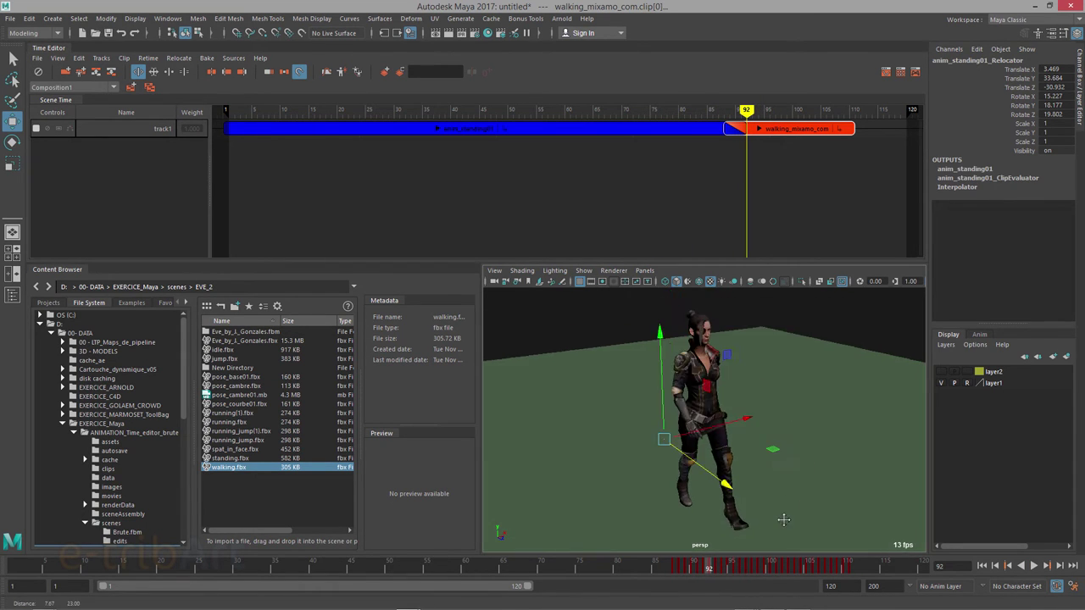
pyautogui.keyDown('alt'); pyautogui.moveTo(801, 501); pyautogui.dragTo(663, 493); pyautogui.keyUp('alt')
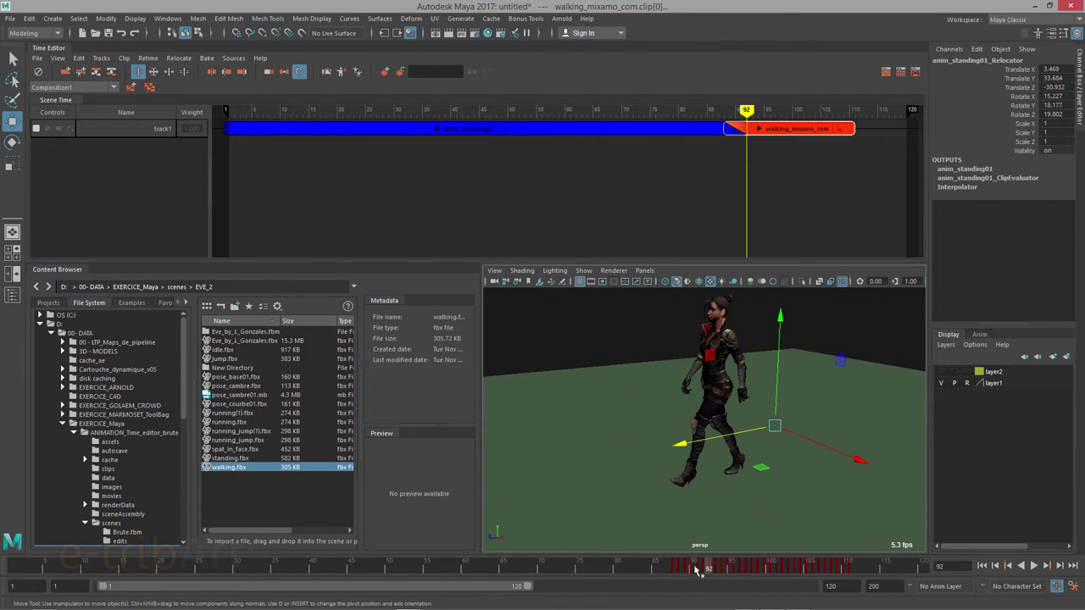
pyautogui.moveTo(695, 570)
pyautogui.mouseDown()
pyautogui.moveTo(520, 564)
pyautogui.moveTo(710, 572)
pyautogui.mouseUp()
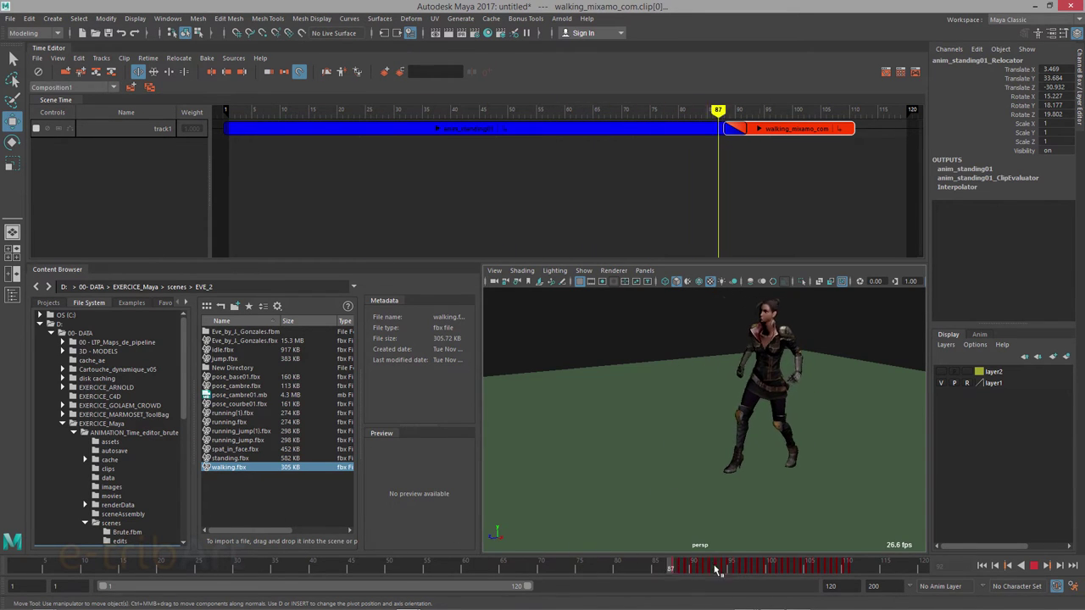
pyautogui.moveTo(716, 570)
pyautogui.mouseDown()
pyautogui.moveTo(666, 571)
pyautogui.moveTo(746, 571)
pyautogui.mouseUp()
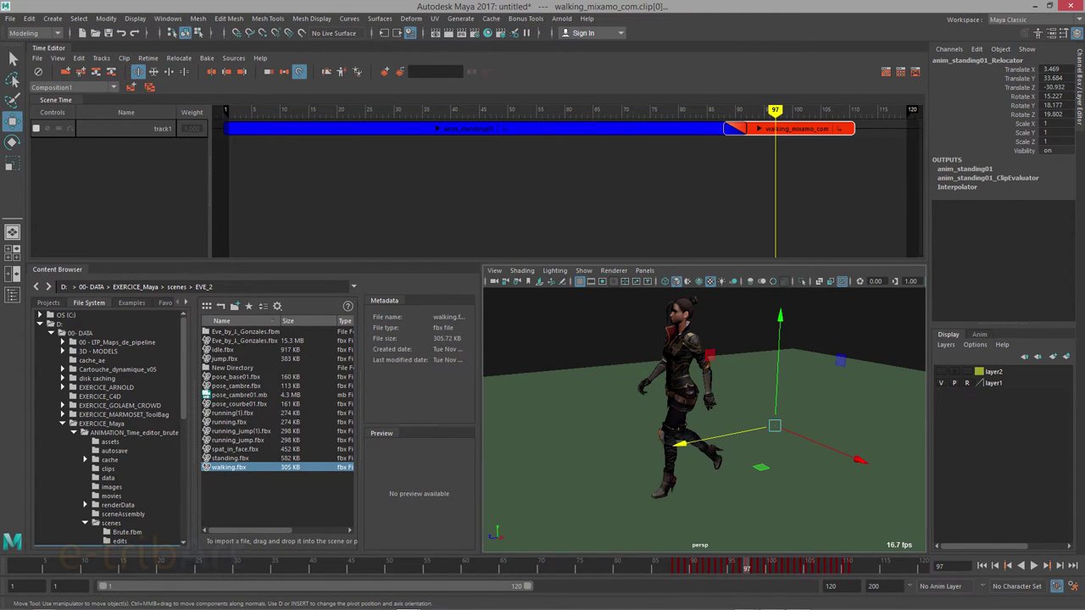
pyautogui.keyDown('alt'); pyautogui.moveTo(806, 432); pyautogui.dragTo(831, 428); pyautogui.keyUp('alt')
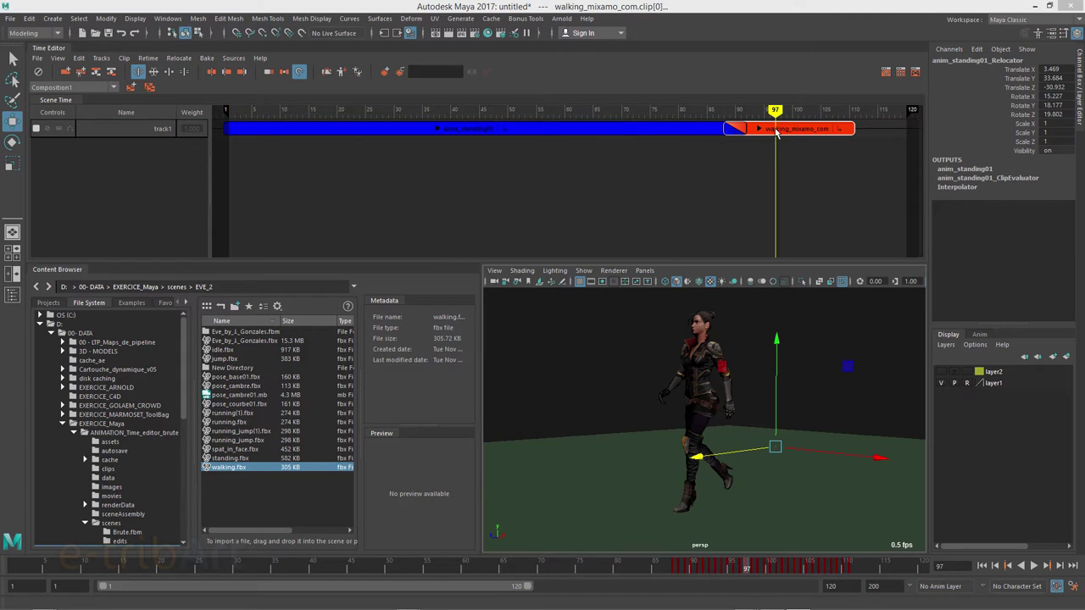
pyautogui.moveTo(776, 112); pyautogui.dragTo(795, 116)
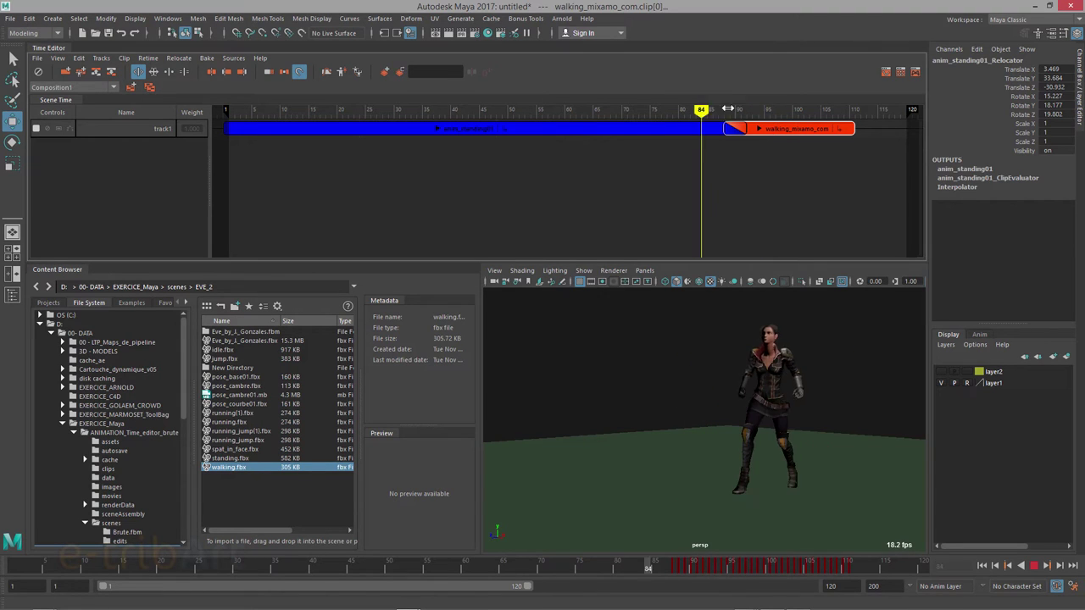
pyautogui.keyDown('alt'); pyautogui.moveTo(704, 419); pyautogui.dragTo(704, 429); pyautogui.keyUp('alt')
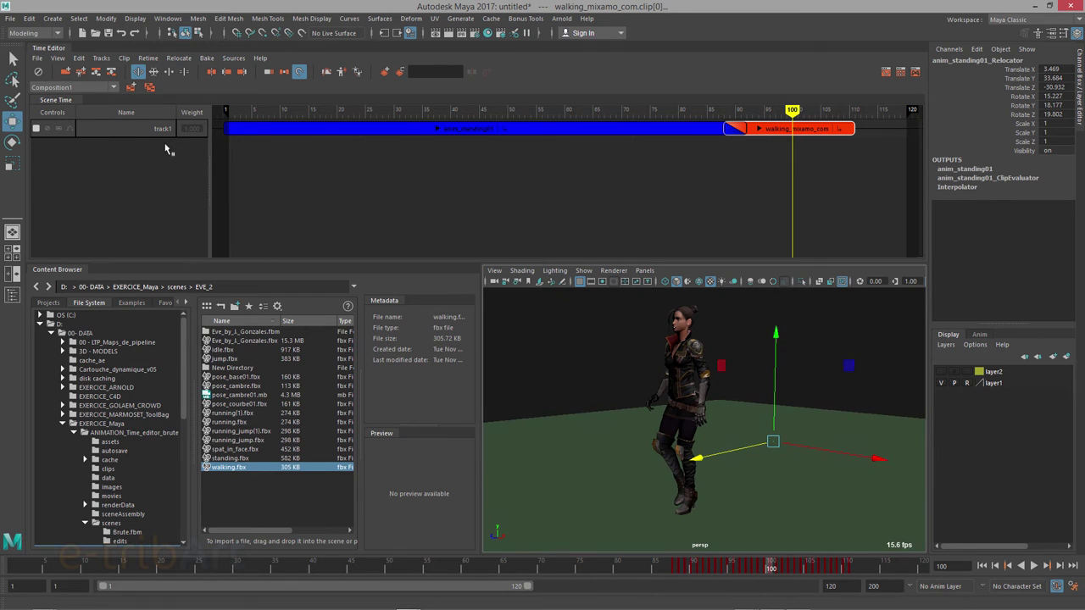
# Step: Turn on ghosting for track1 and move the current frame from 100 back to 94
pyautogui.click(70, 128)
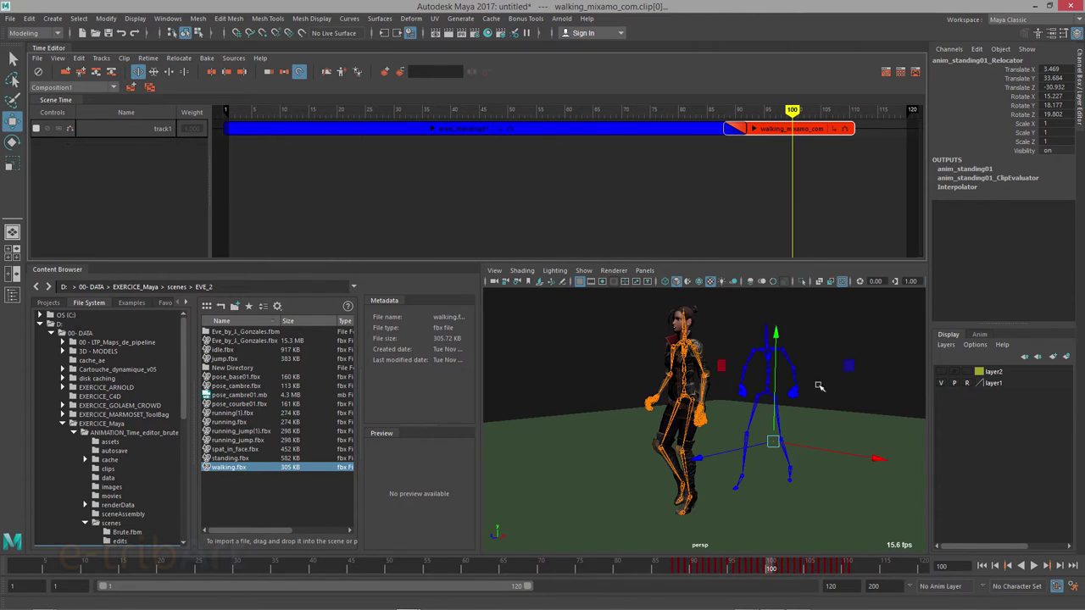
pyautogui.keyDown('alt'); pyautogui.moveTo(888, 390); pyautogui.dragTo(882, 395); pyautogui.keyUp('alt')
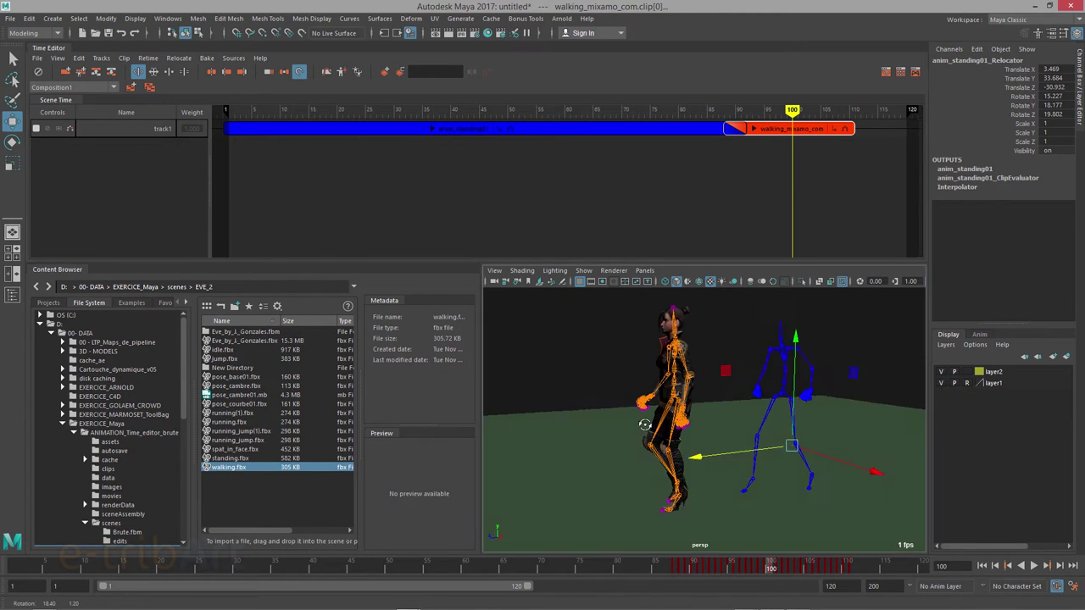
pyautogui.moveTo(685, 568)
pyautogui.mouseDown()
pyautogui.moveTo(746, 564)
pyautogui.moveTo(663, 555)
pyautogui.moveTo(671, 561)
pyautogui.mouseUp()
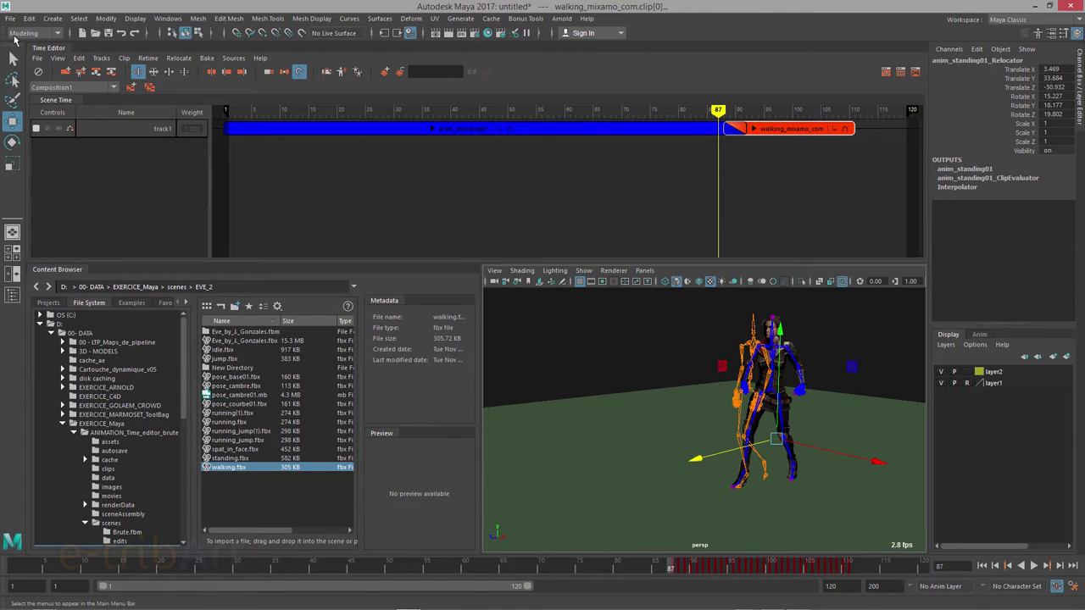
# Step: Open pose_cambre01.mb from the EVE_2 folder through File > Open Scene
pyautogui.click(10, 18)
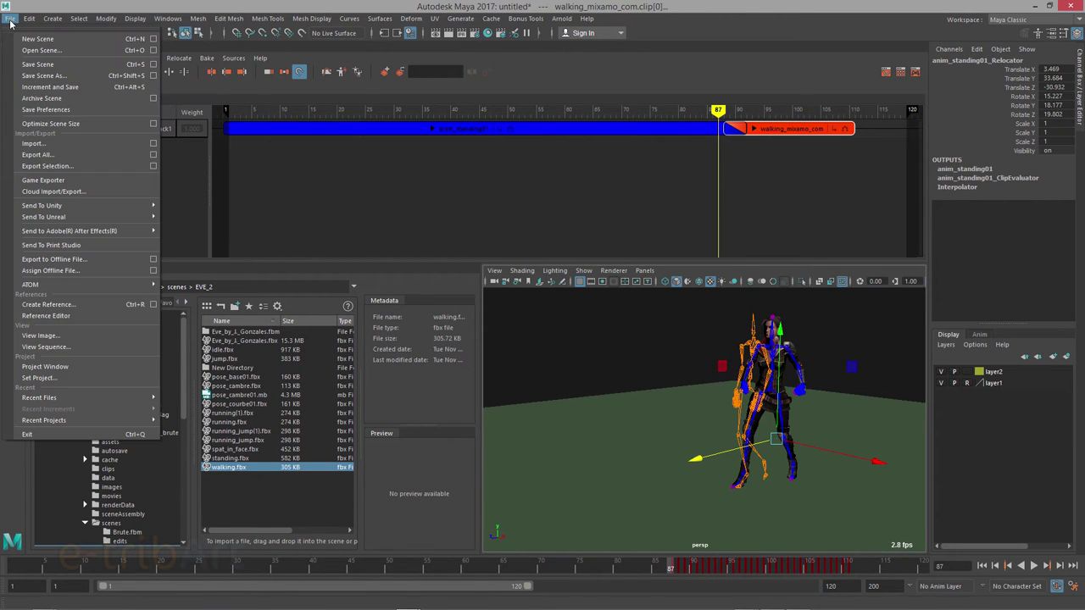
pyautogui.click(224, 136)
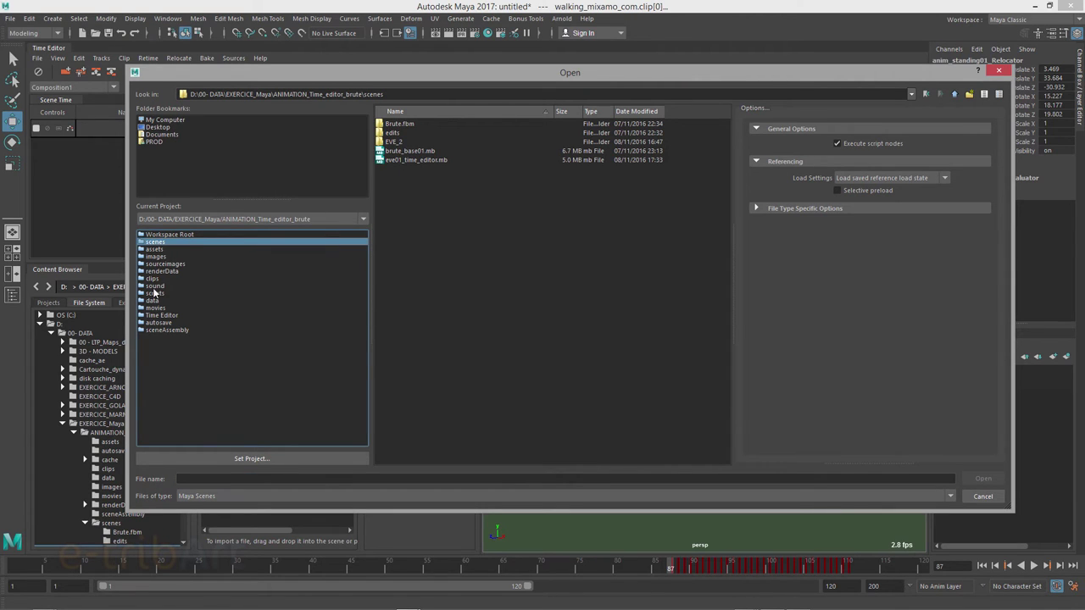
pyautogui.doubleClick(396, 144)
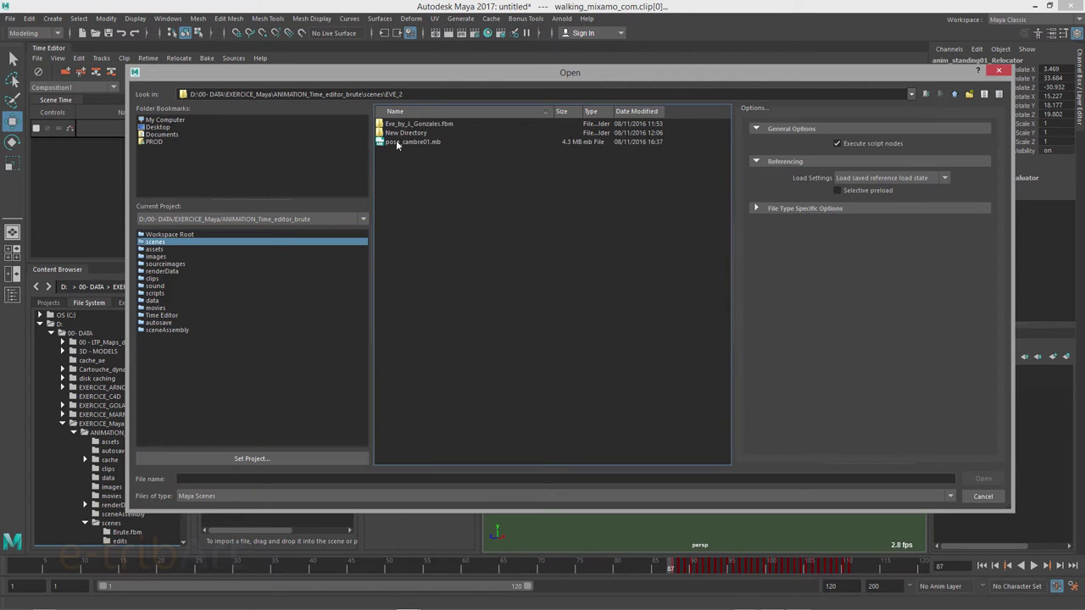
pyautogui.doubleClick(397, 143)
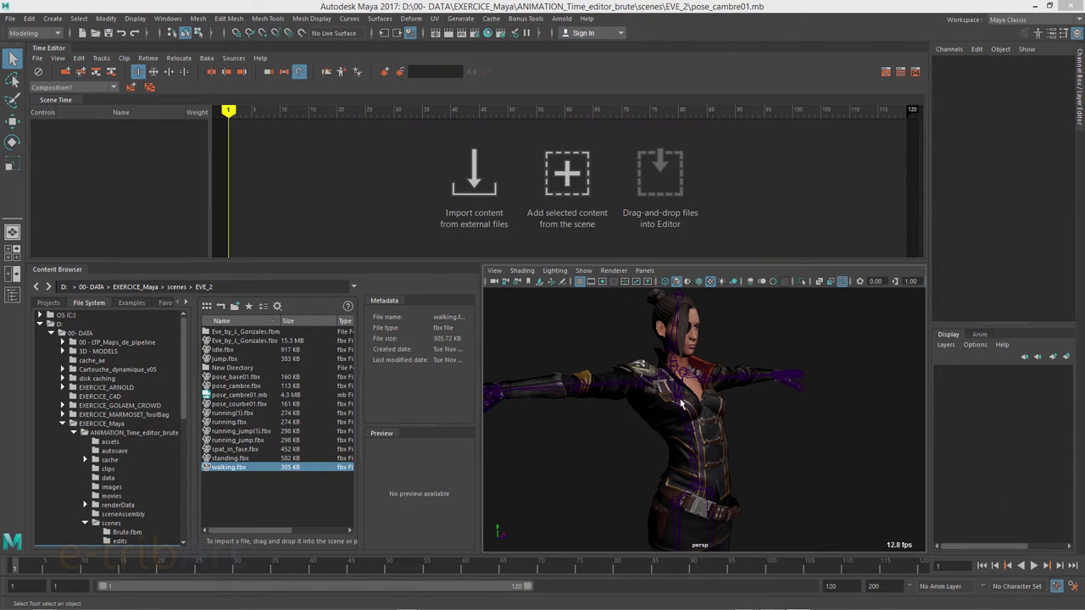
# Step: Rotate the Spine1 joint to bend the torso, settling around -6
pyautogui.keyDown('alt'); pyautogui.moveTo(674, 478); pyautogui.dragTo(659, 419); pyautogui.keyUp('alt')
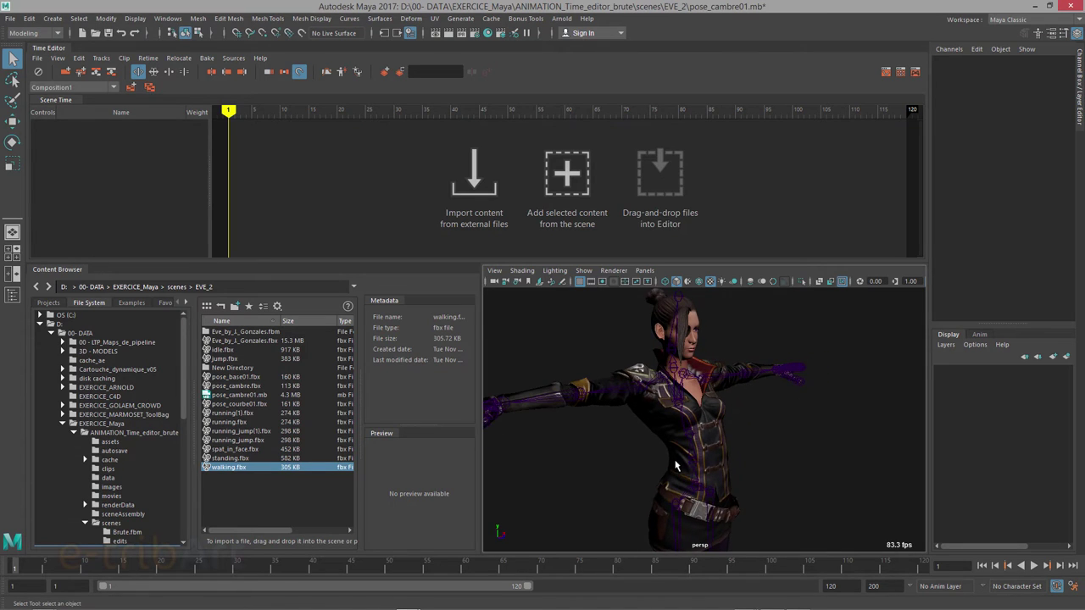
pyautogui.click(676, 398)
pyautogui.click(679, 404)
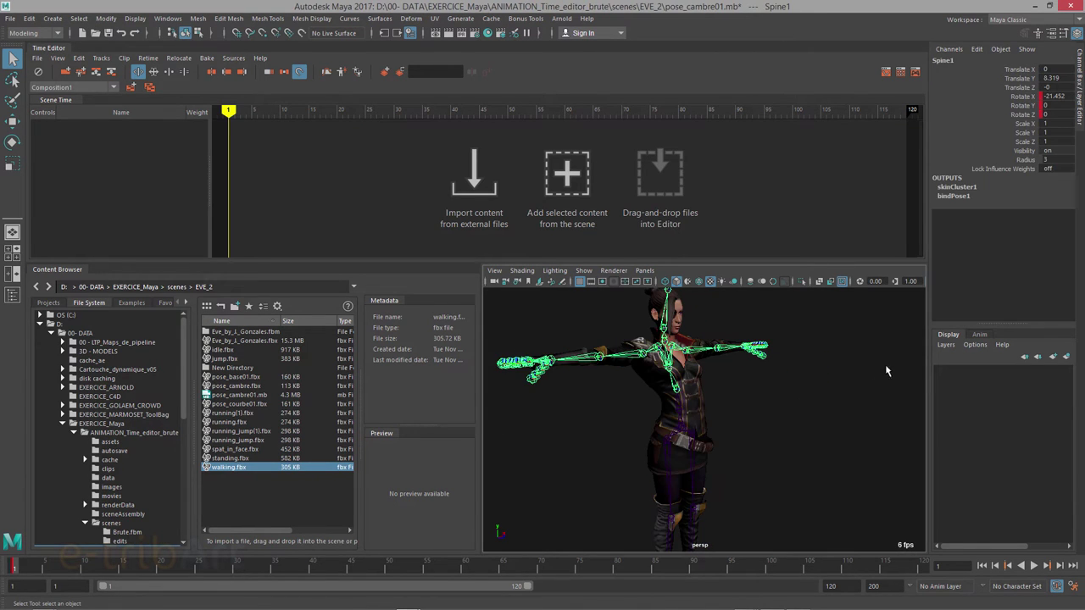
pyautogui.moveTo(765, 438)
pyautogui.keyDown('alt'); pyautogui.mouseDown()
pyautogui.moveTo(748, 426)
pyautogui.moveTo(751, 435)
pyautogui.mouseUp(); pyautogui.keyUp('alt')
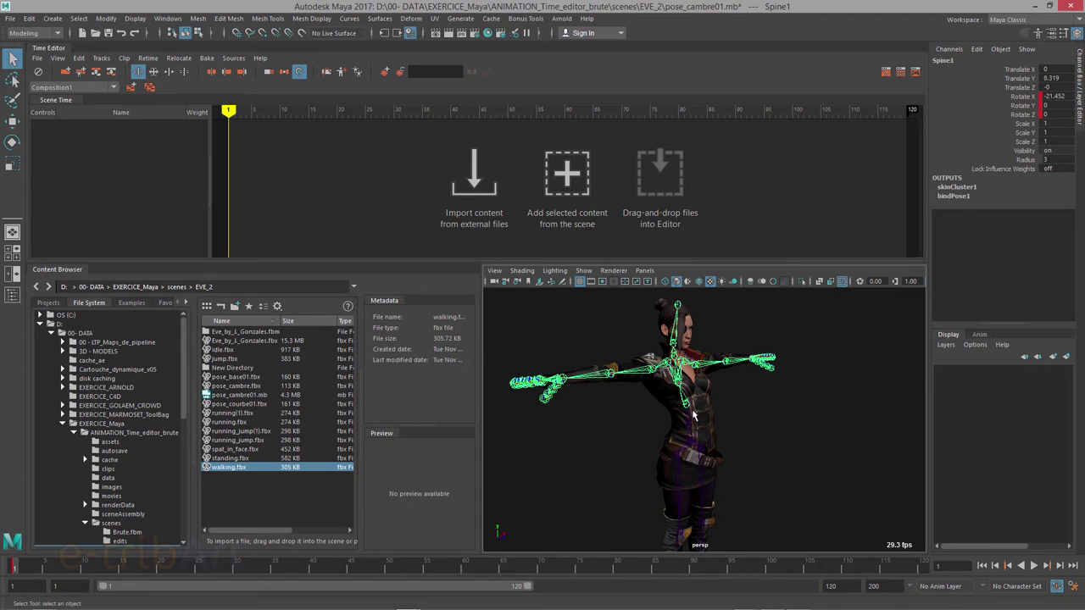
pyautogui.press('e')
pyautogui.keyDown('alt'); pyautogui.moveTo(693, 416); pyautogui.dragTo(733, 415, button='right'); pyautogui.keyUp('alt')
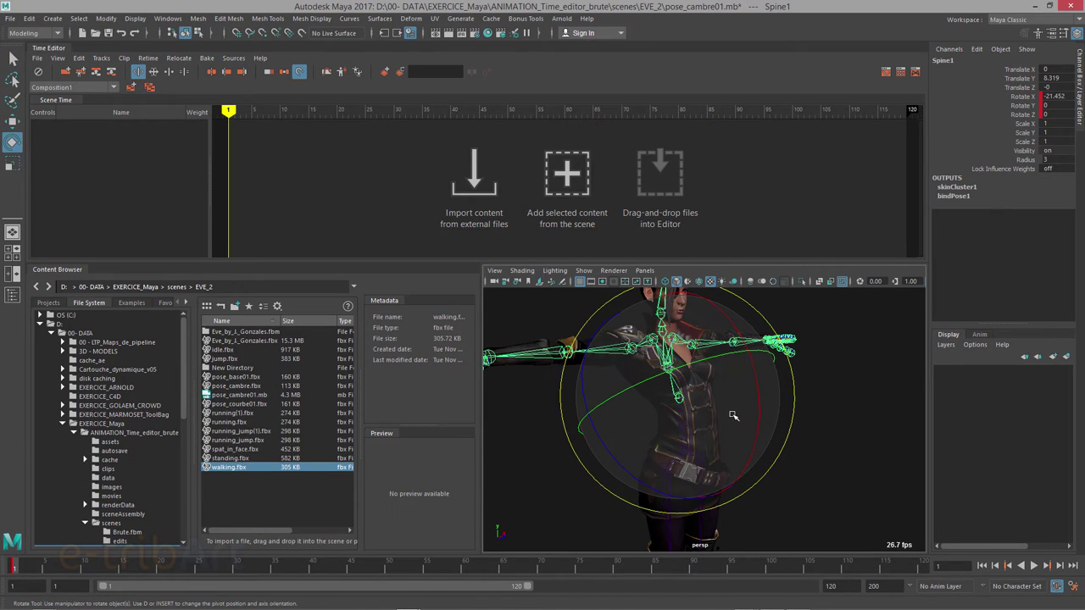
pyautogui.moveTo(751, 385); pyautogui.dragTo(765, 447)
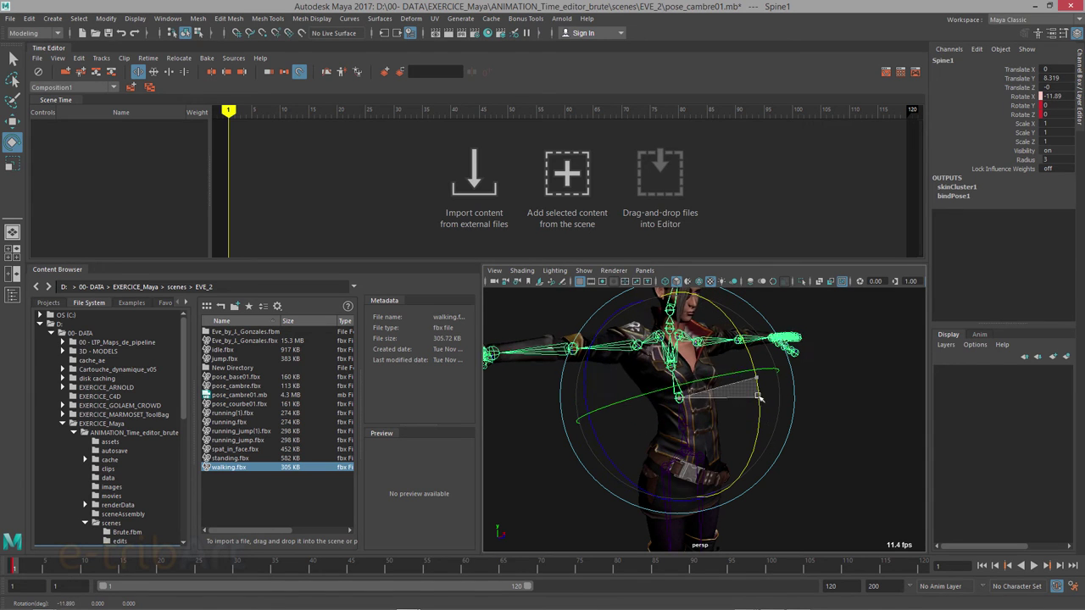
pyautogui.moveTo(765, 448); pyautogui.dragTo(862, 426)
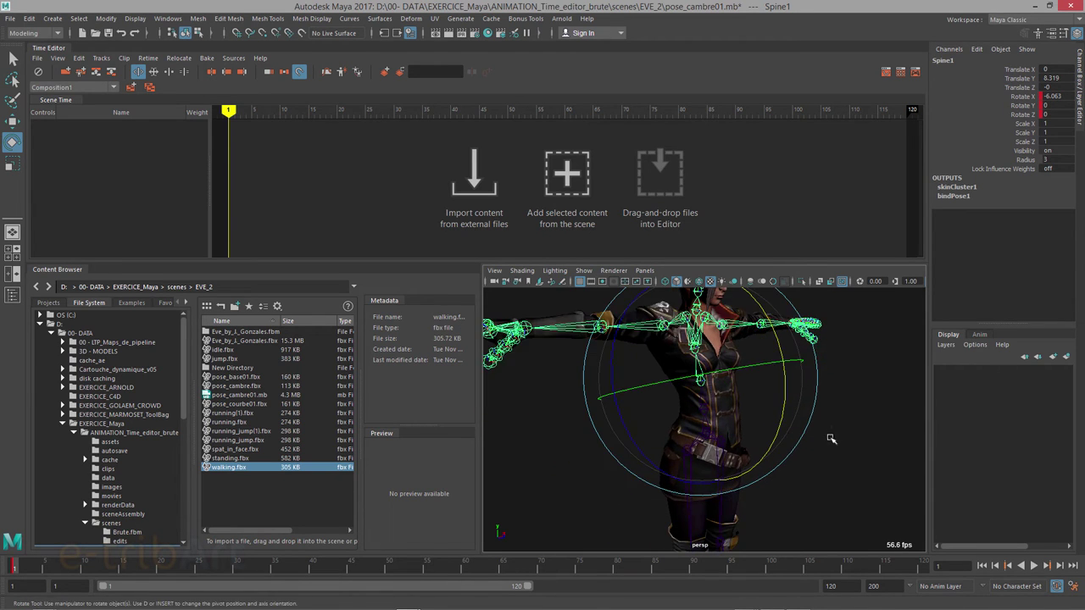
pyautogui.click(863, 425)
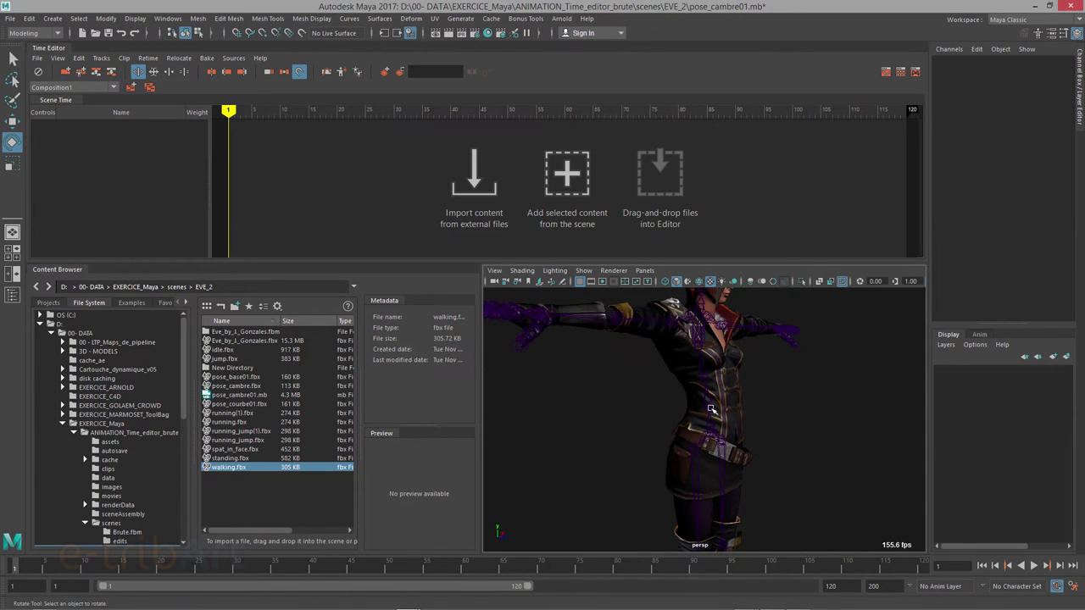
# Step: Rotate the Spine and Spine2 joints to bend the upper body further
pyautogui.click(712, 409)
pyautogui.moveTo(777, 354); pyautogui.dragTo(797, 444)
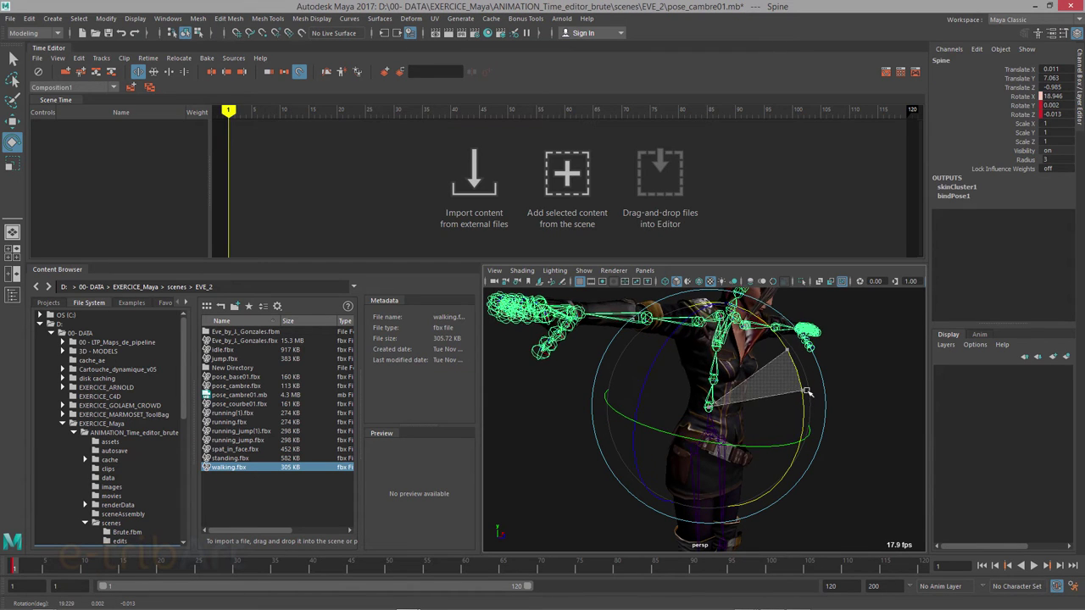
pyautogui.click(748, 433)
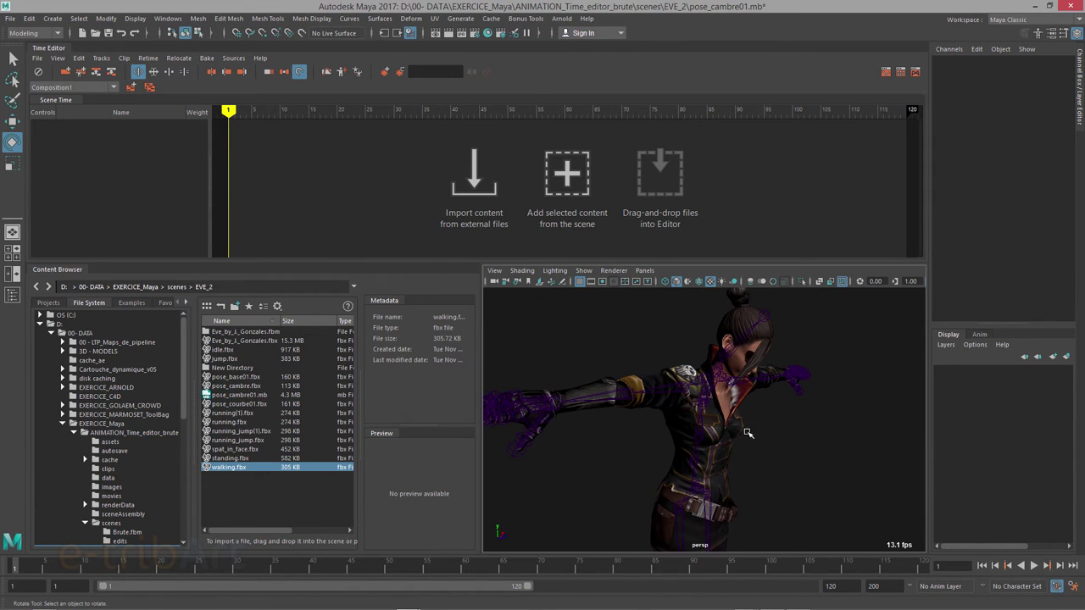
pyautogui.click(701, 409)
pyautogui.moveTo(700, 410); pyautogui.dragTo(729, 439)
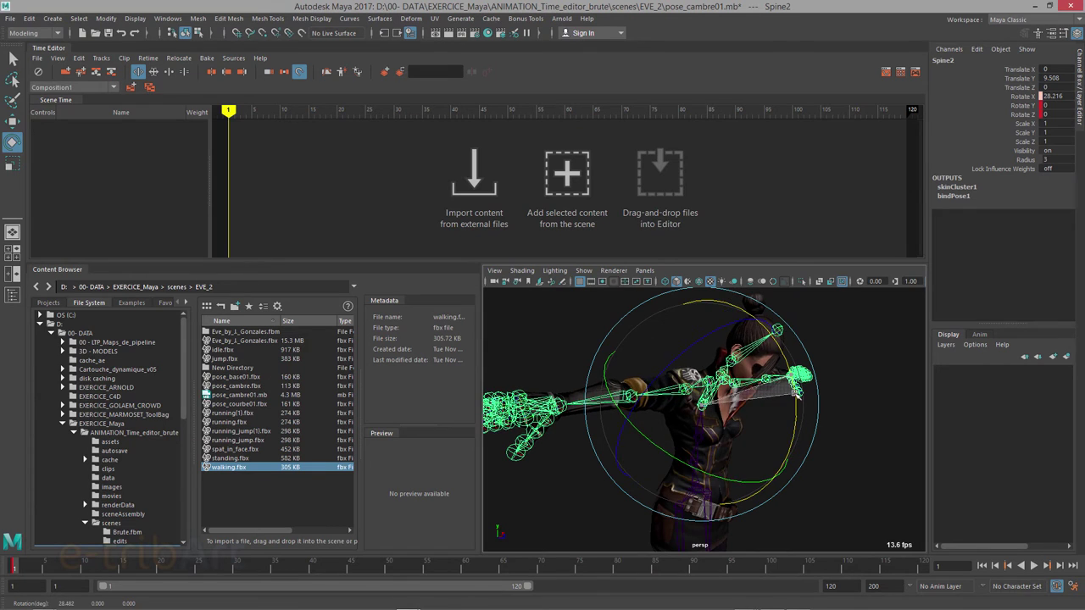
pyautogui.click(704, 450)
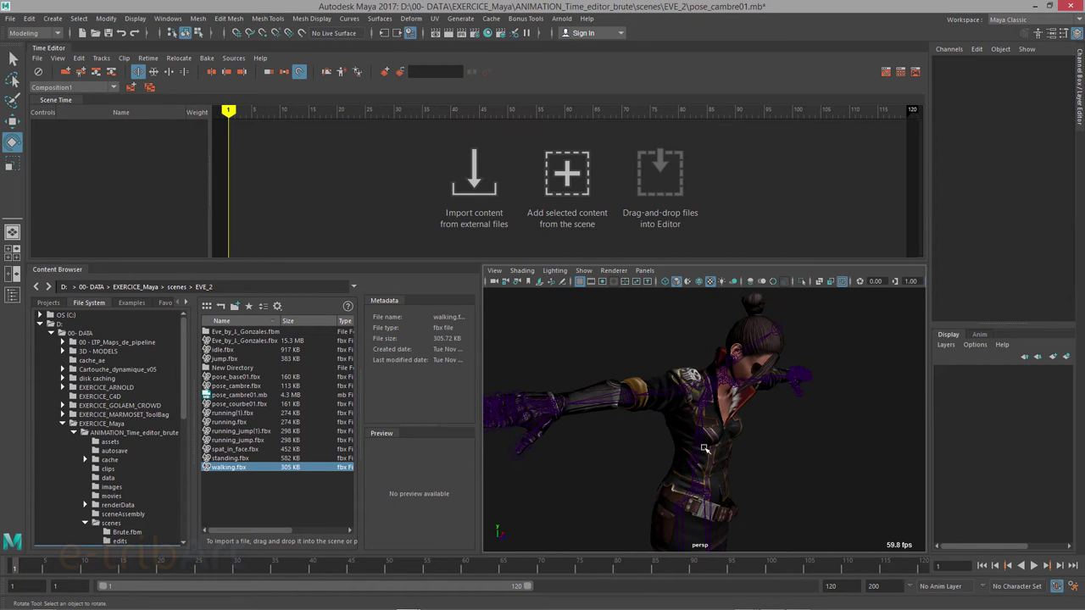
# Step: Fine-tune Spine1, then tilt the Head to about X 30.144, Y -10.578, Z 7.117
pyautogui.click(702, 438)
pyautogui.moveTo(780, 420); pyautogui.dragTo(793, 418)
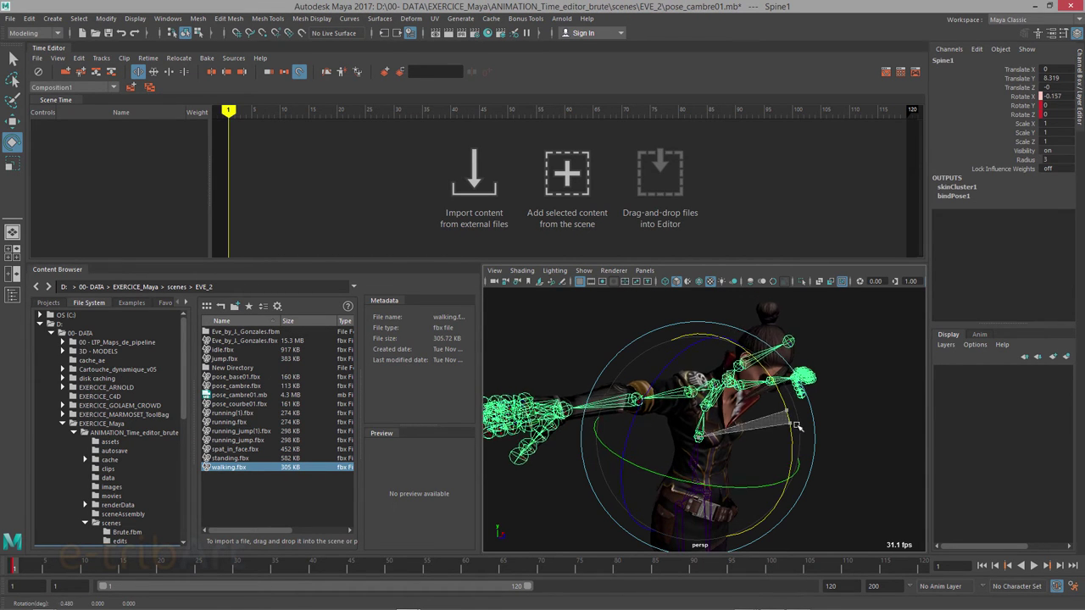
pyautogui.click(857, 434)
pyautogui.click(729, 360)
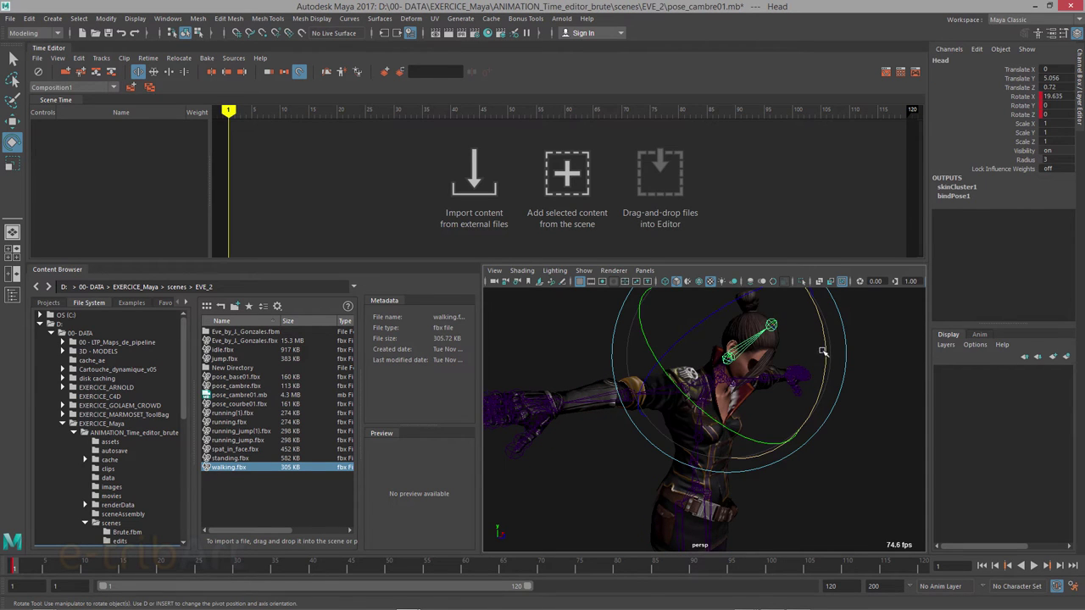
pyautogui.moveTo(826, 351)
pyautogui.mouseDown()
pyautogui.moveTo(821, 368)
pyautogui.moveTo(594, 398)
pyautogui.mouseUp()
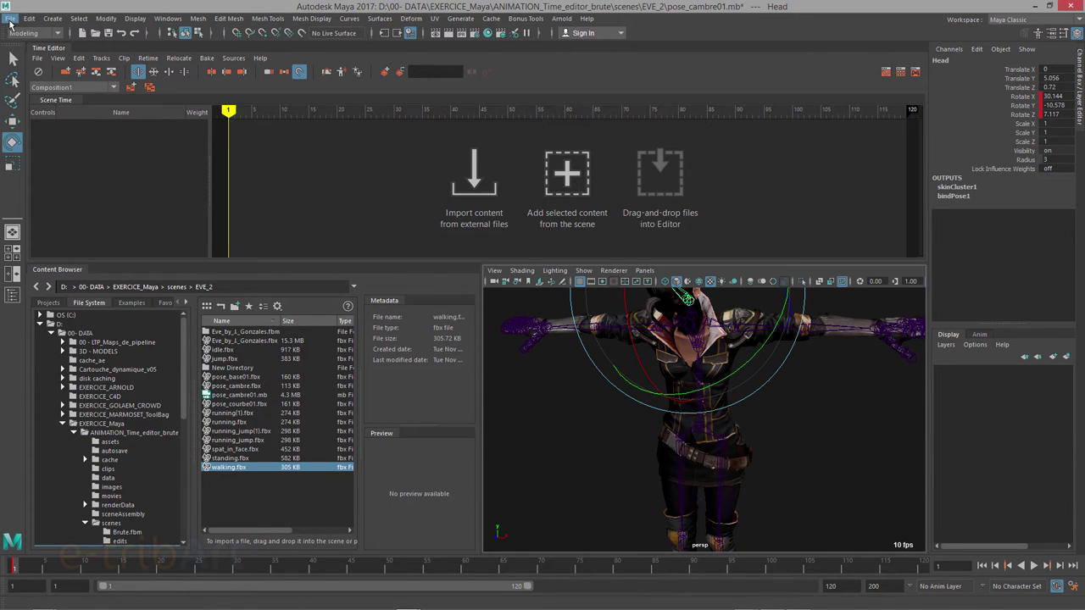
pyautogui.click(10, 21)
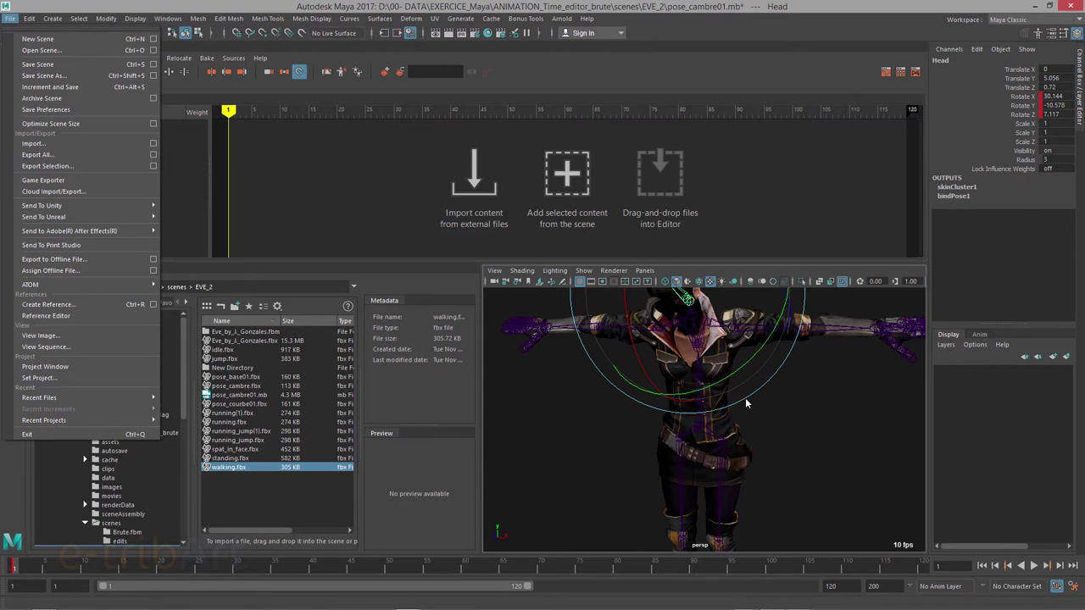
pyautogui.click(705, 443)
pyautogui.click(699, 427)
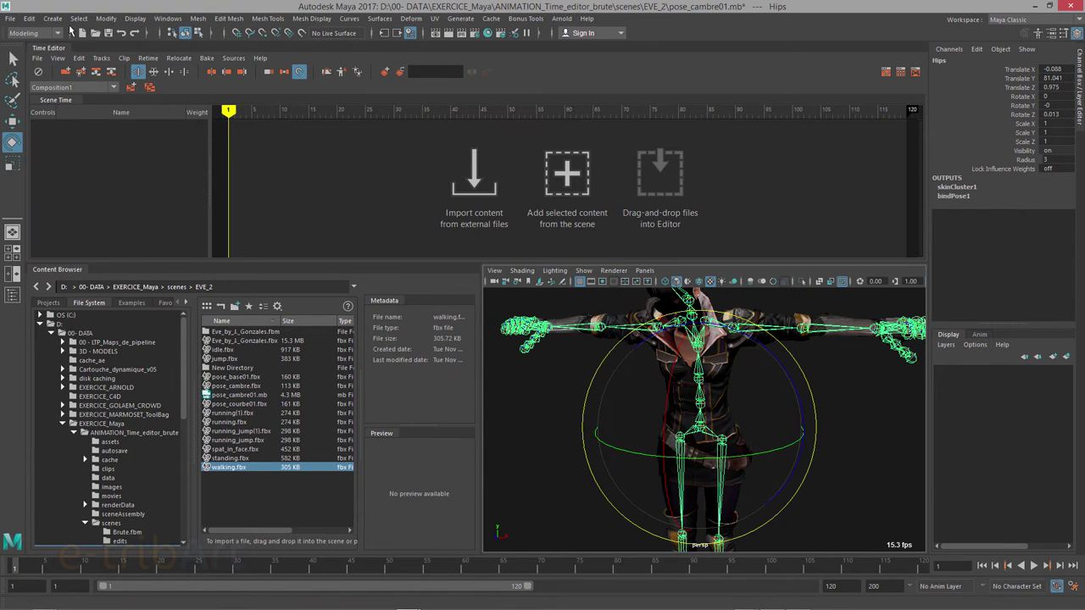
pyautogui.click(12, 19)
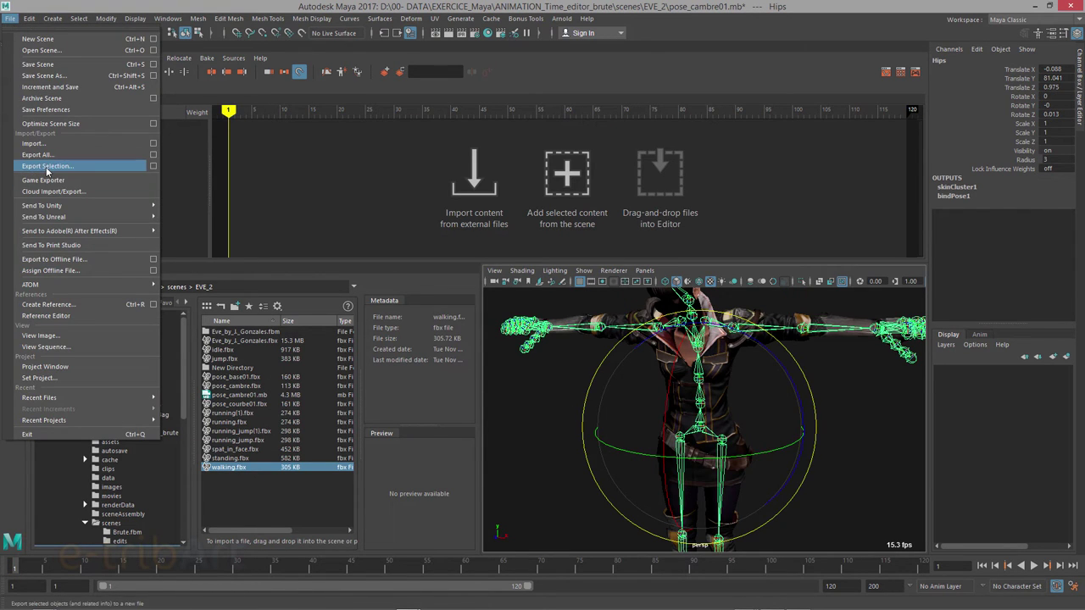
pyautogui.click(153, 166)
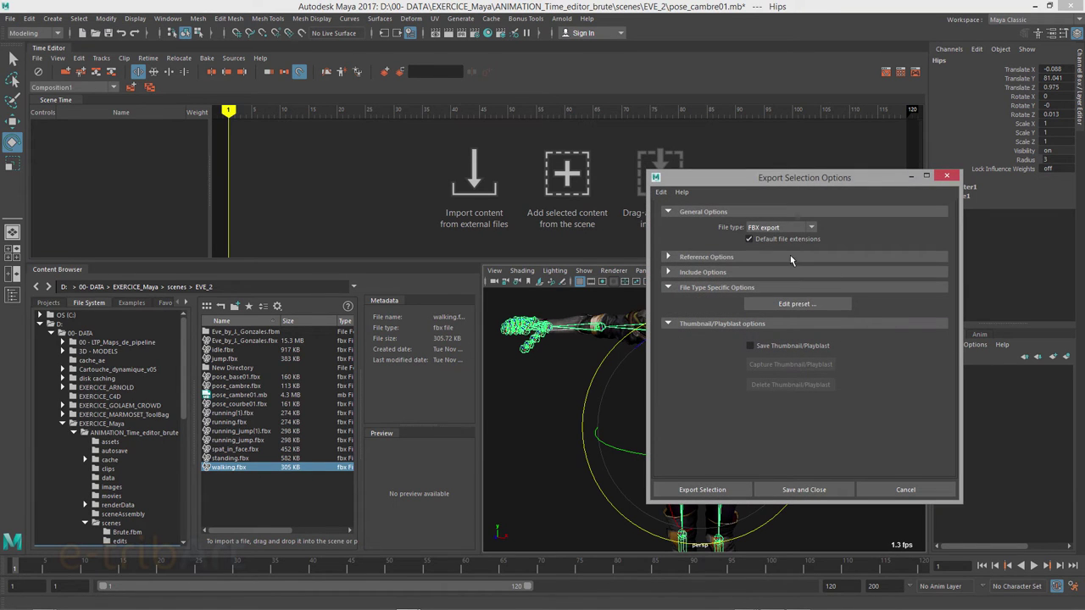
pyautogui.click(763, 307)
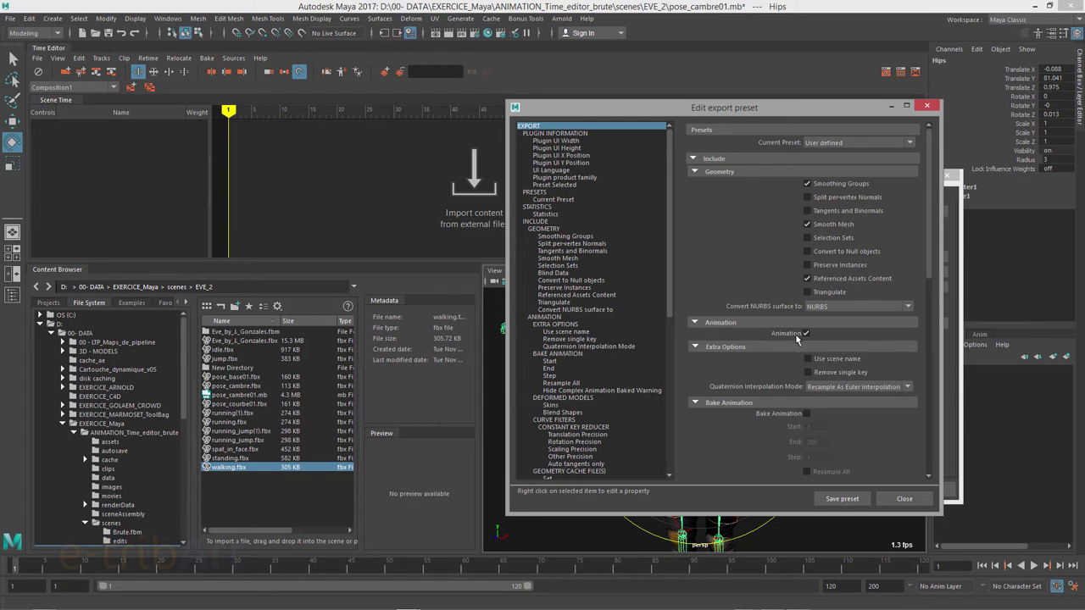
pyautogui.click(903, 498)
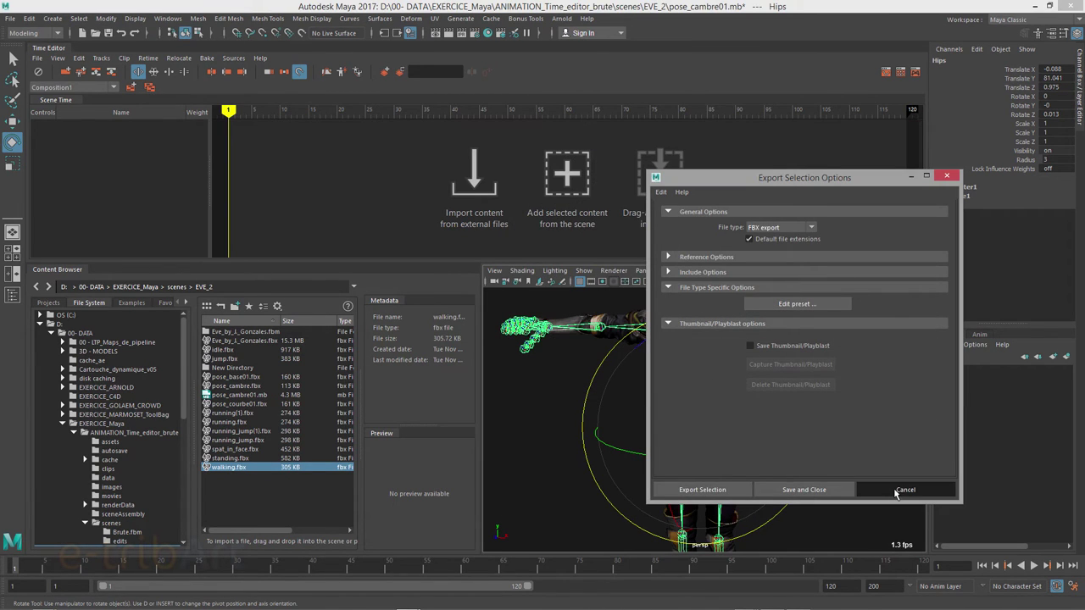
pyautogui.click(896, 493)
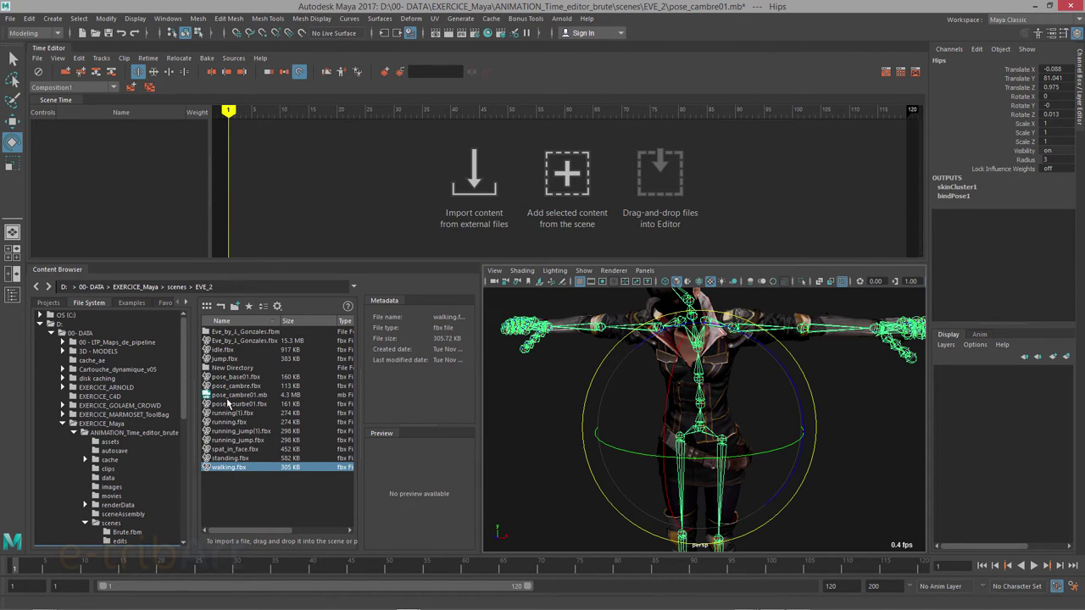
pyautogui.click(227, 397)
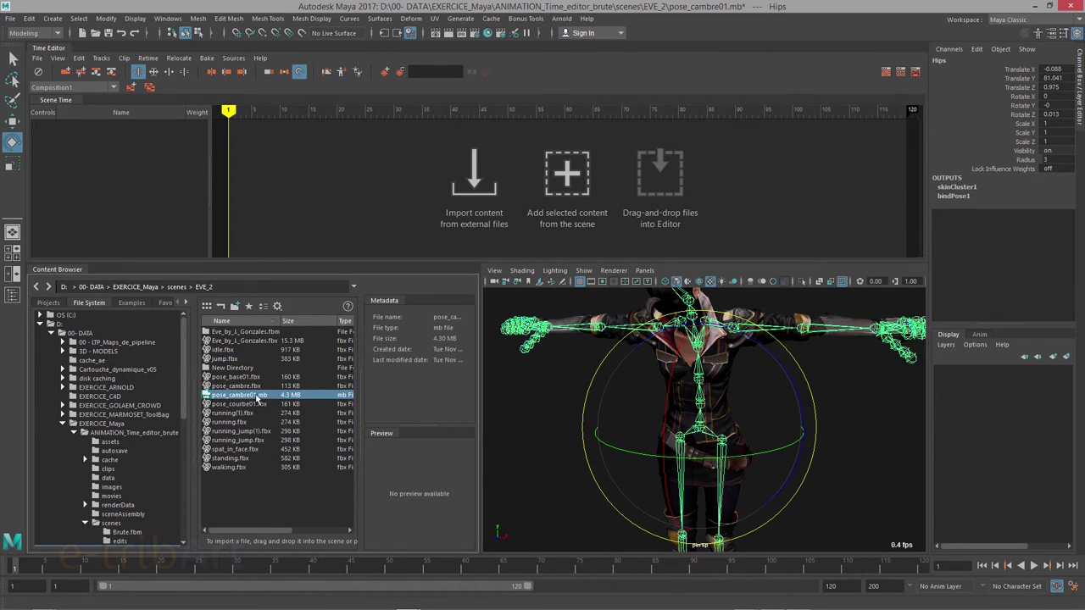
# Step: Reopen eve01_time_editor2.mb from Recent Files, discarding changes to pose_cambre01.mb
pyautogui.click(251, 387)
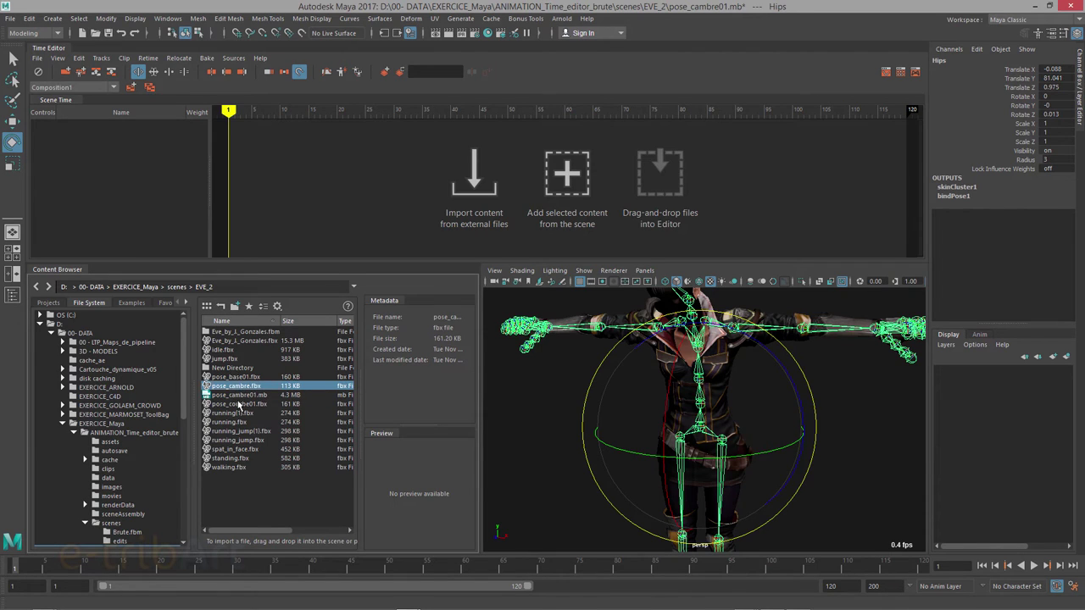
pyautogui.click(237, 378)
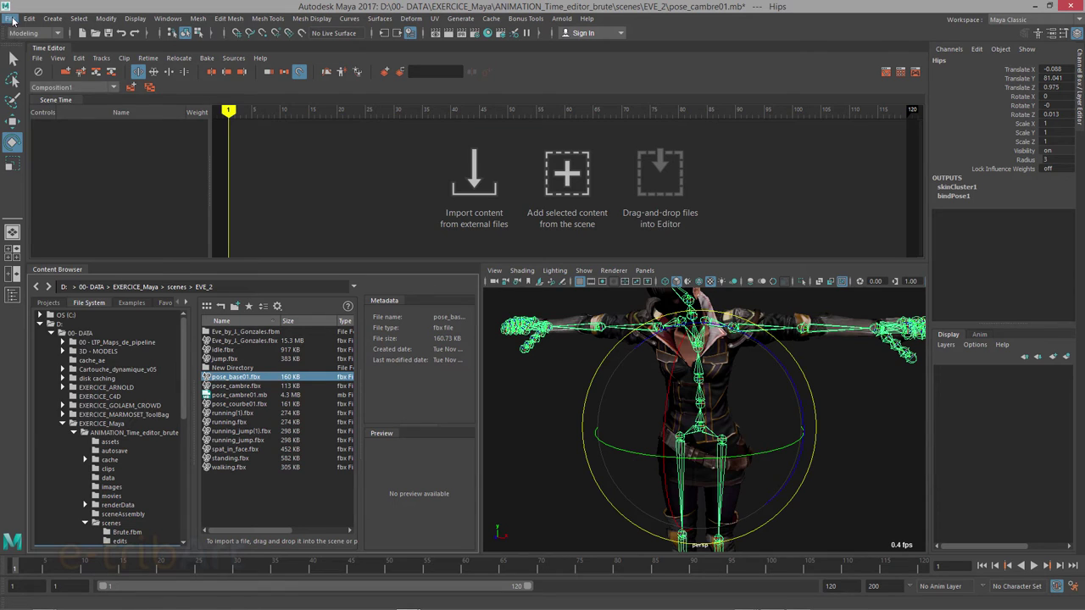
pyautogui.click(10, 18)
pyautogui.moveTo(39, 397)
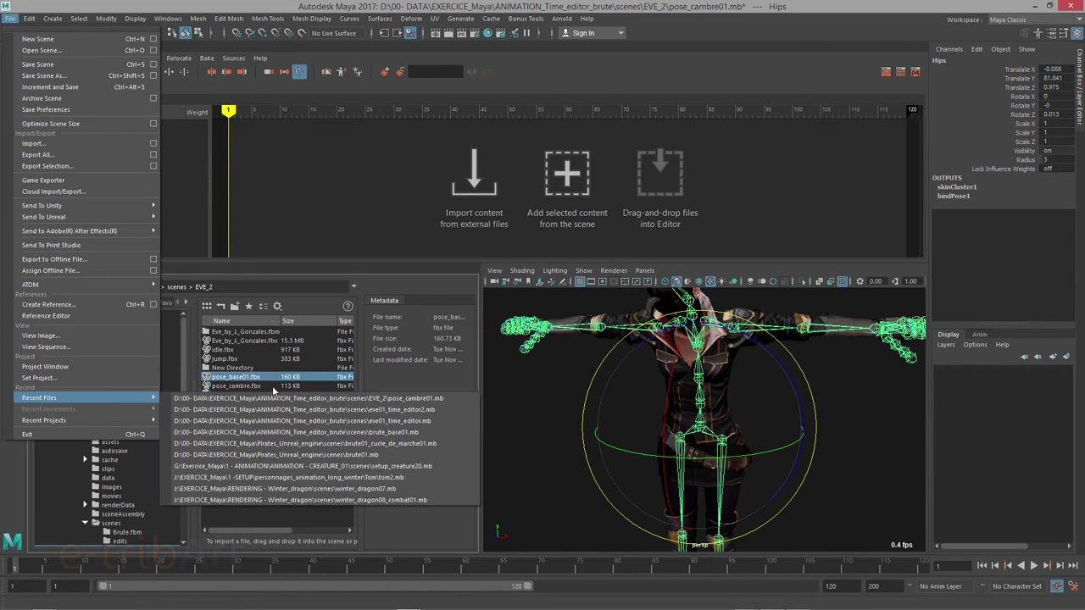
pyautogui.click(275, 410)
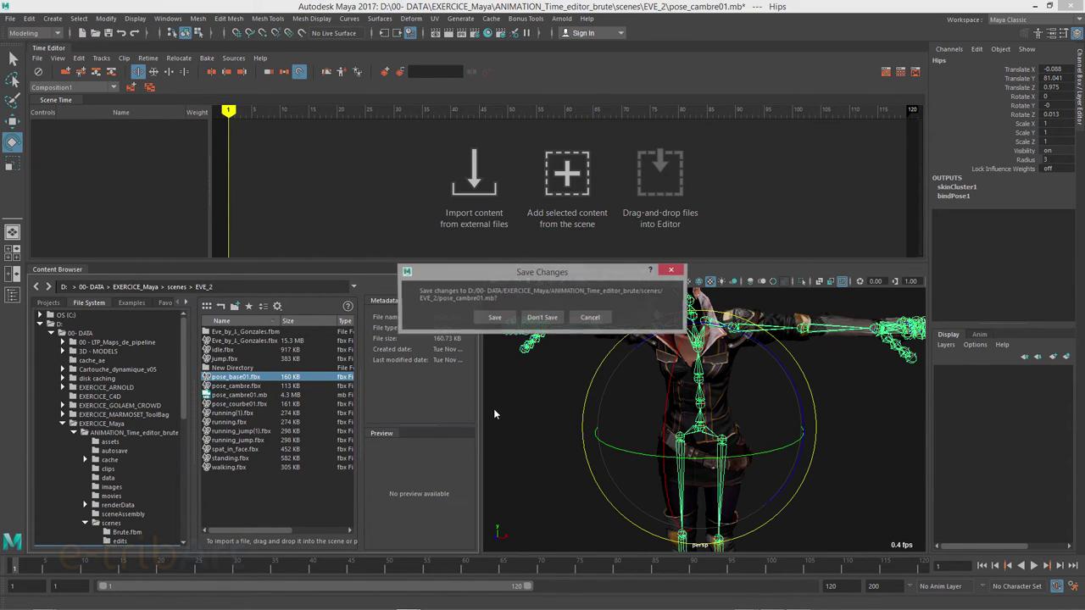
pyautogui.click(544, 319)
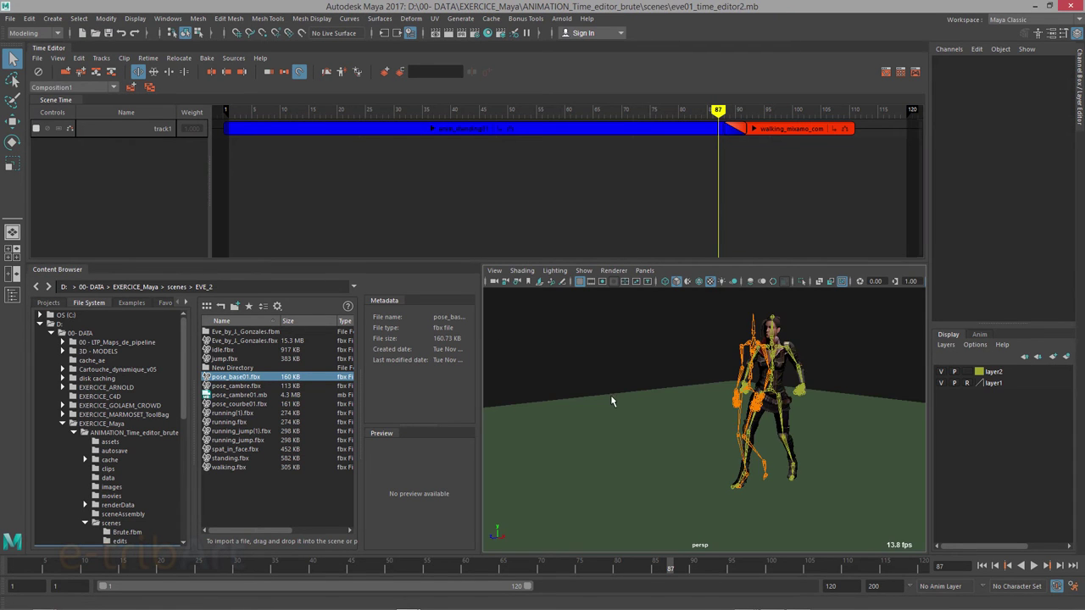
# Step: Add a new animation track, track2, below the walking clip's track1
pyautogui.keyDown('alt'); pyautogui.moveTo(560, 399); pyautogui.dragTo(588, 401); pyautogui.keyUp('alt')
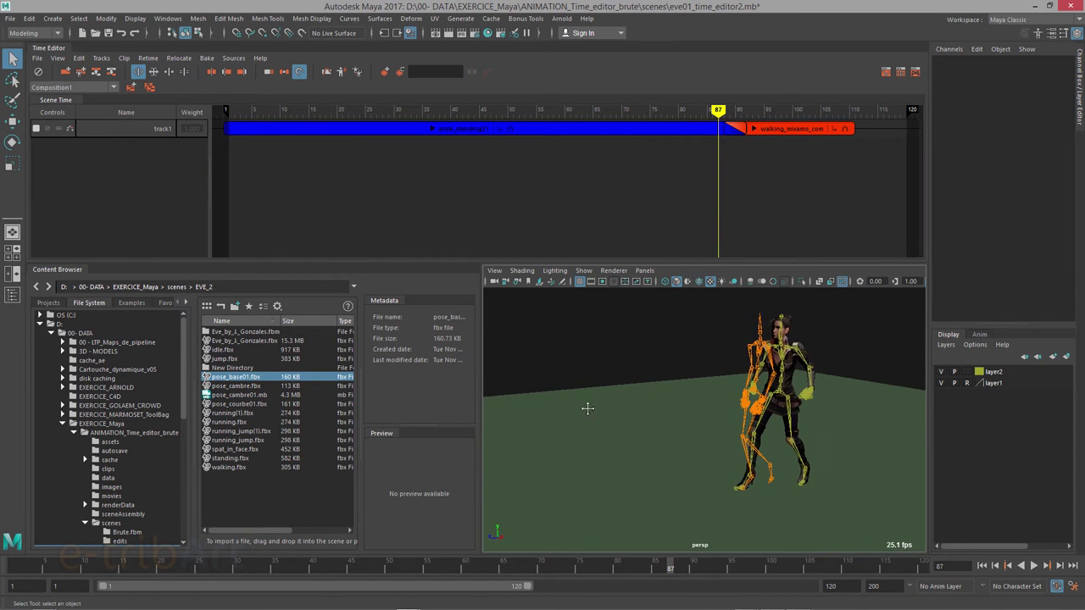
pyautogui.keyDown('alt'); pyautogui.moveTo(588, 401); pyautogui.dragTo(560, 424, button='right'); pyautogui.keyUp('alt')
pyautogui.keyDown('alt'); pyautogui.moveTo(560, 423); pyautogui.dragTo(571, 414); pyautogui.keyUp('alt')
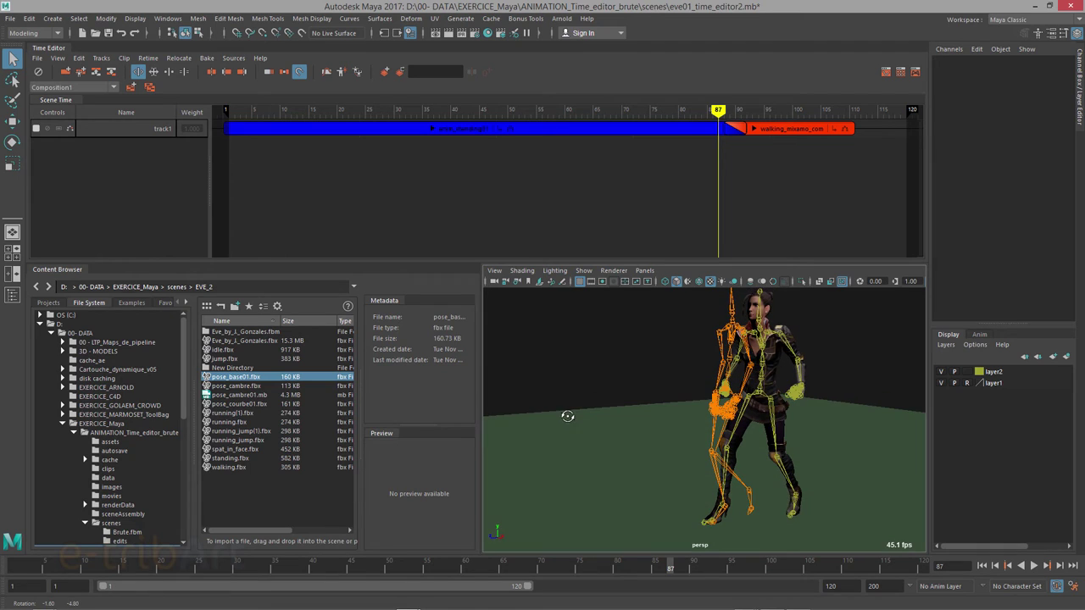
pyautogui.rightClick(134, 149)
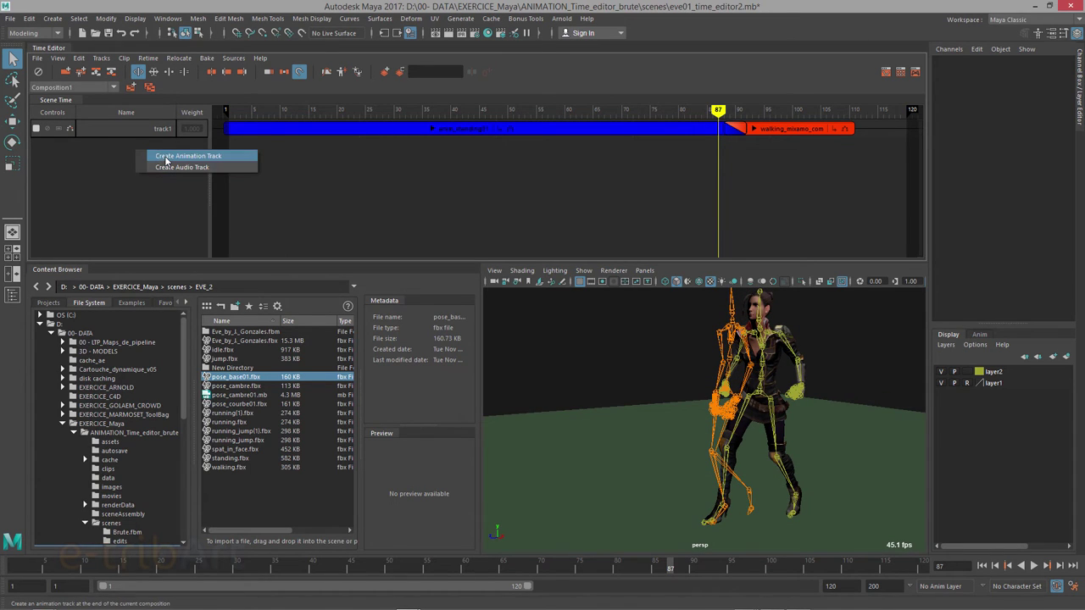
pyautogui.click(167, 157)
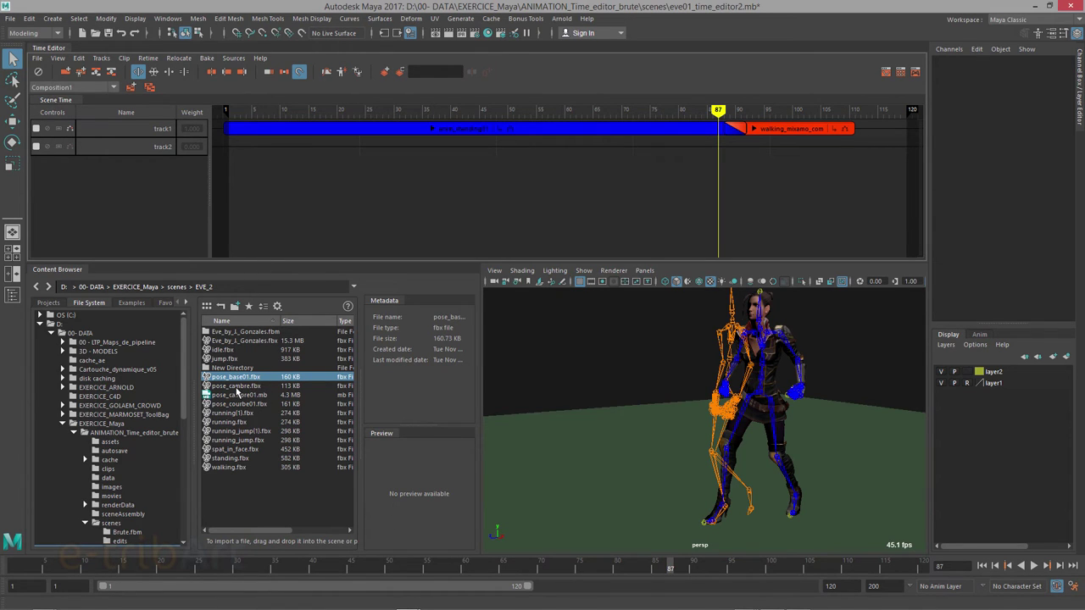
# Step: Place pose_base01 and pose_courbe01 clips on track2 near frames 32 and 60
pyautogui.moveTo(239, 381); pyautogui.dragTo(406, 148)
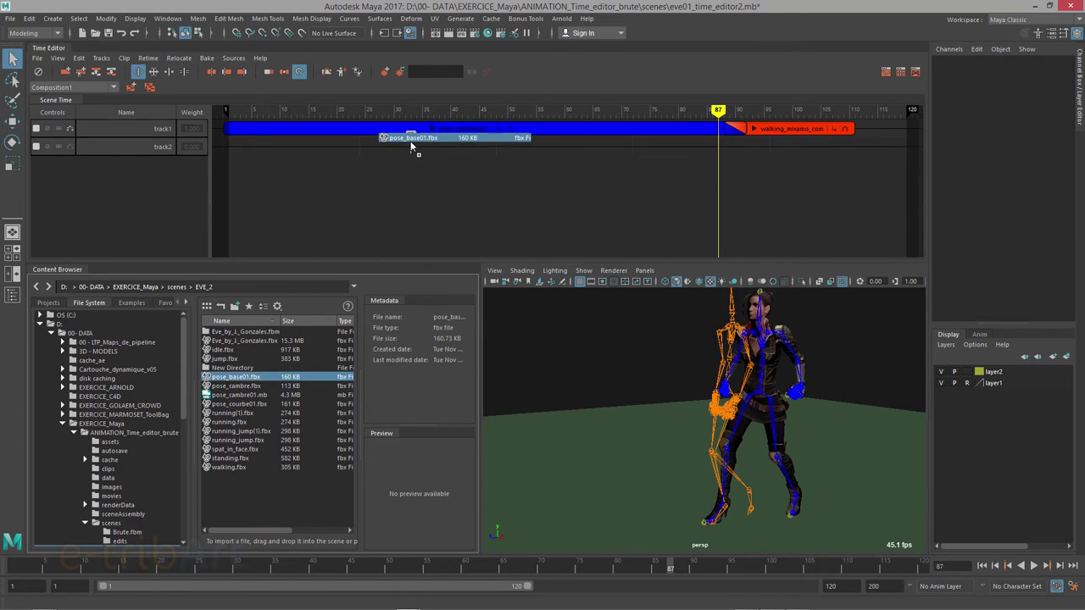
pyautogui.moveTo(406, 148); pyautogui.dragTo(405, 148)
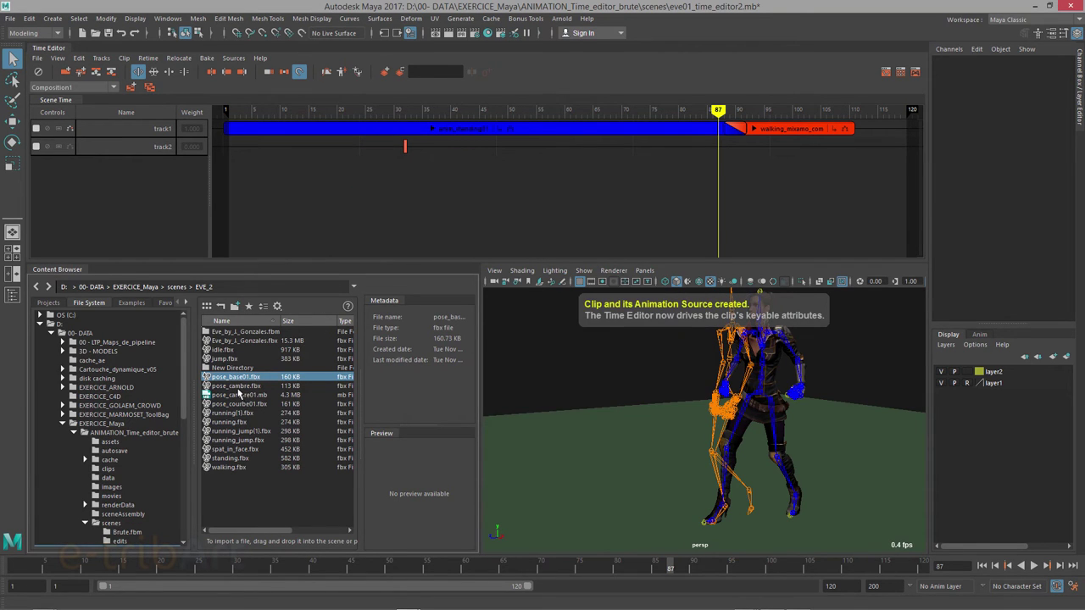
pyautogui.moveTo(237, 404)
pyautogui.mouseDown()
pyautogui.moveTo(511, 225)
pyautogui.moveTo(562, 143)
pyautogui.mouseUp()
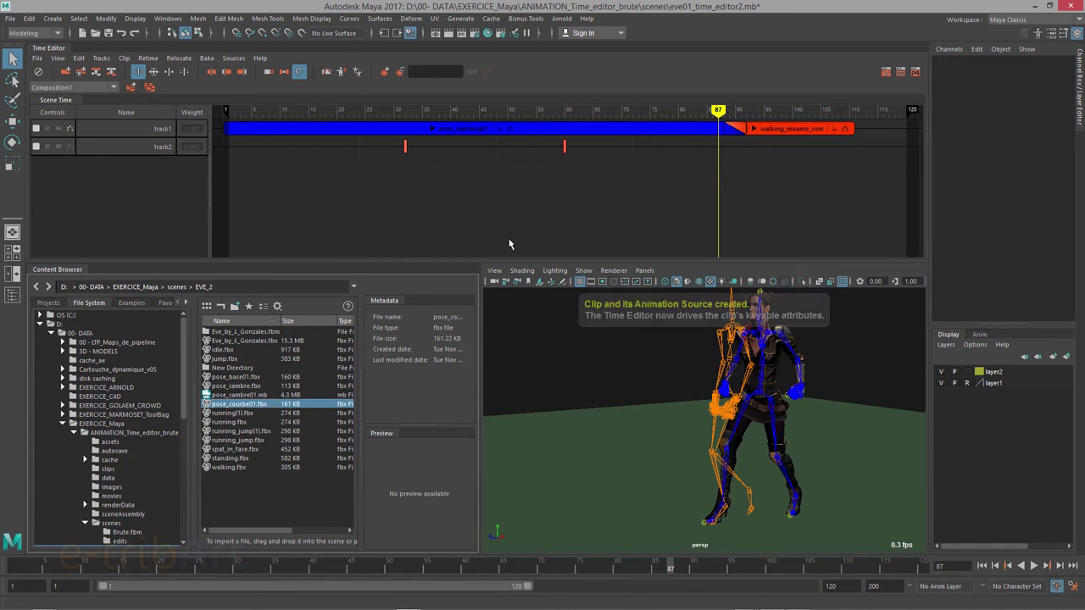
# Step: Add the pose_cambre clip near frame 96 on track2 and set pose_base01's duration to 10
pyautogui.click(236, 395)
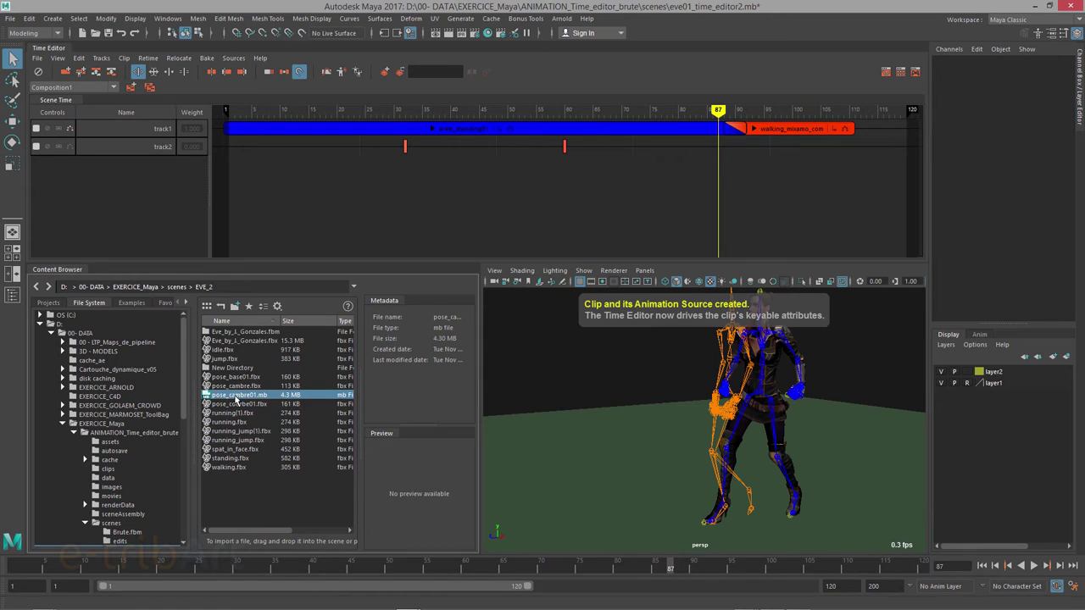
pyautogui.moveTo(236, 386); pyautogui.dragTo(769, 151)
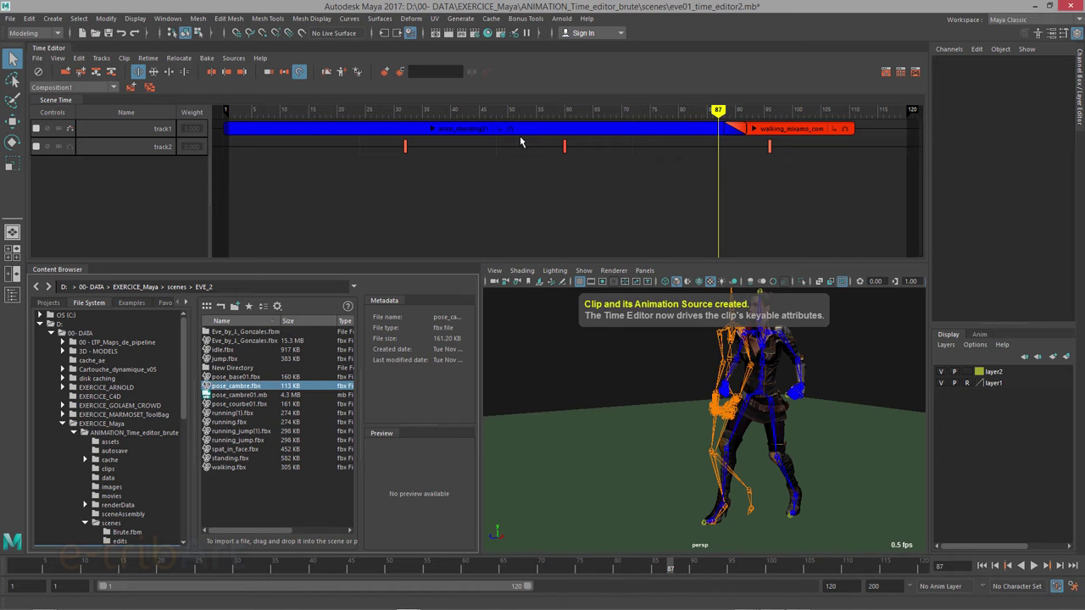
pyautogui.click(406, 149)
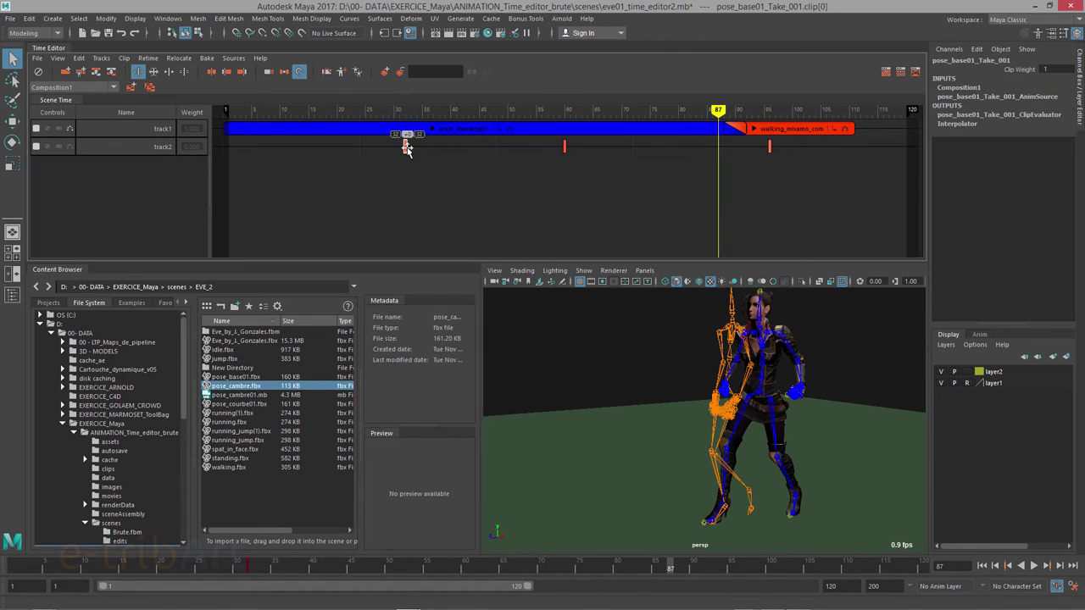
pyautogui.hotkey('ctrl', 'a')
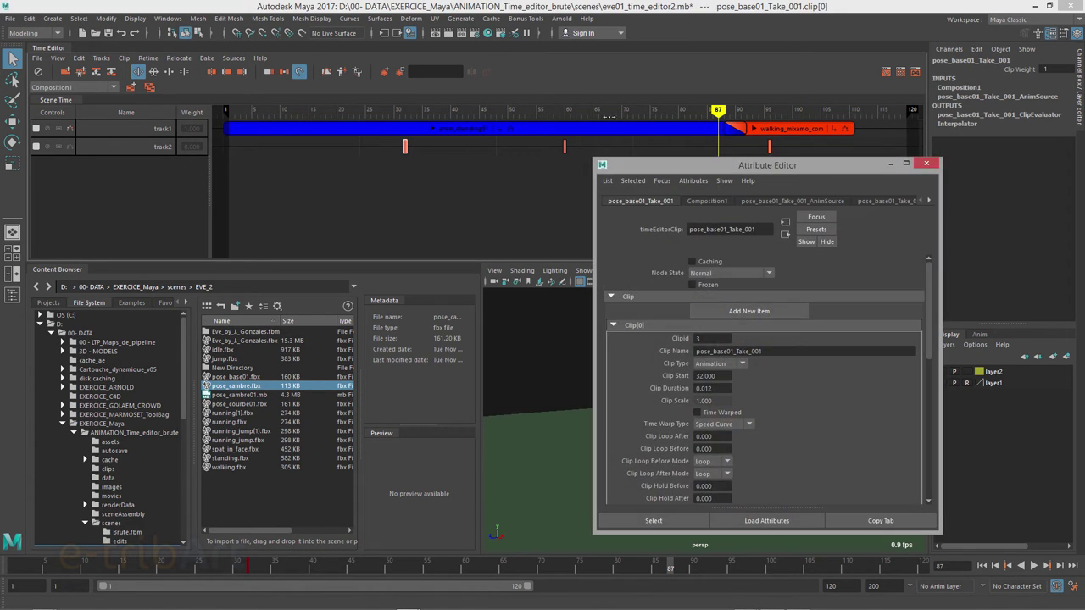
pyautogui.moveTo(685, 161); pyautogui.dragTo(700, 143)
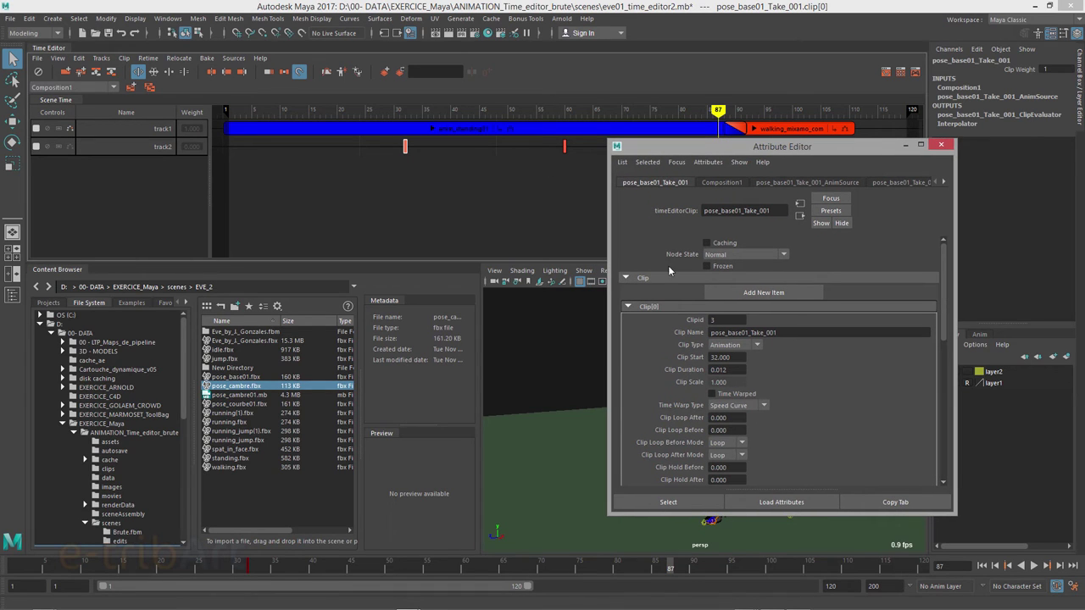
pyautogui.moveTo(734, 368); pyautogui.dragTo(685, 370)
pyautogui.write('10')
pyautogui.press('Return')
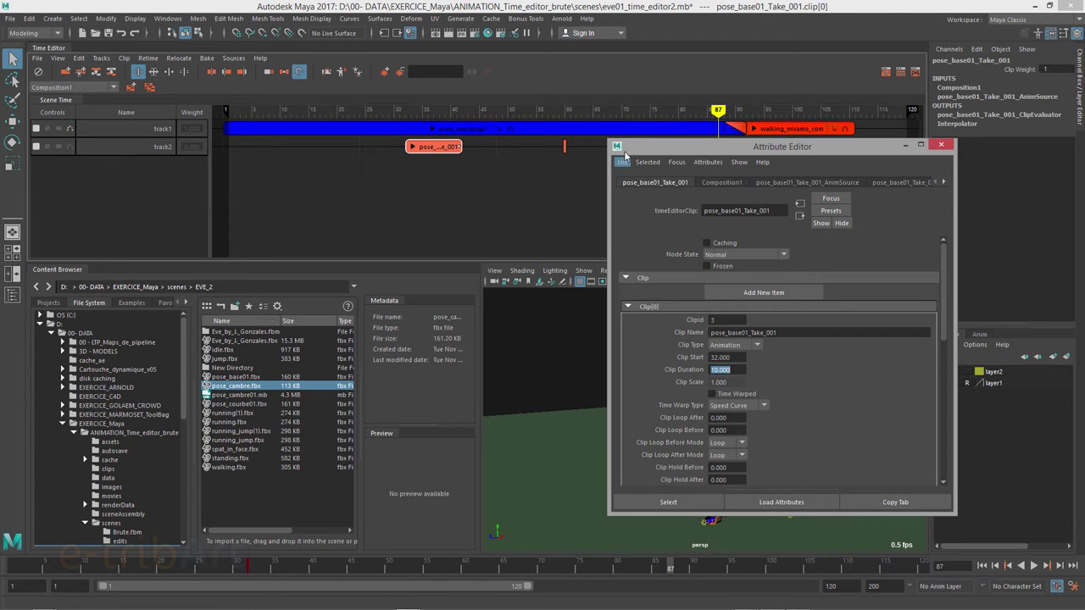
# Step: Set the pose_courbe01 and pose_cambre clip durations to 10 frames as well
pyautogui.moveTo(638, 149); pyautogui.dragTo(614, 184)
pyautogui.click(564, 151)
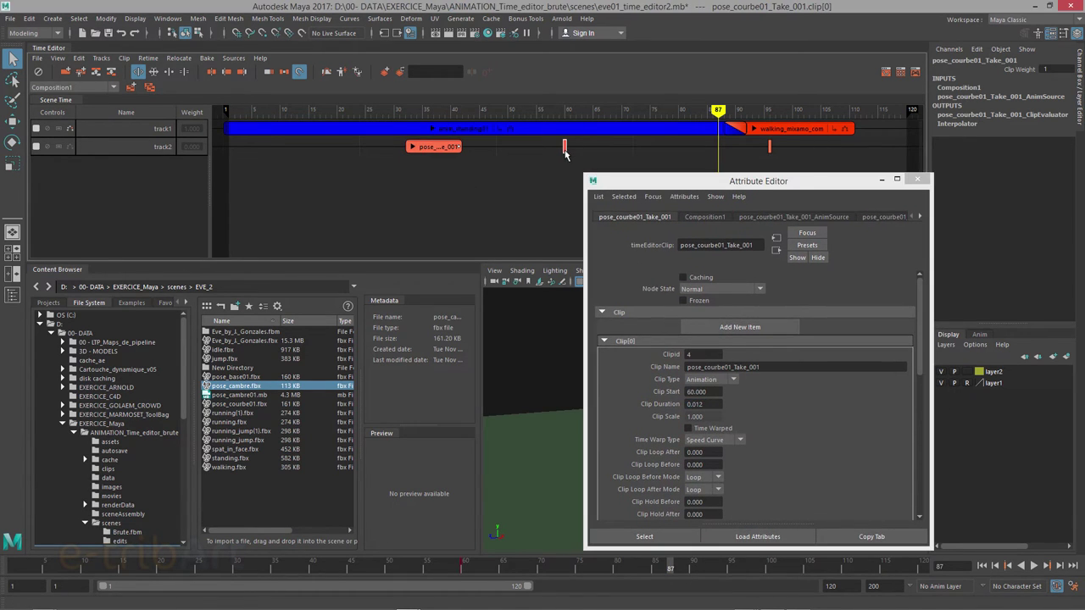
pyautogui.moveTo(713, 404); pyautogui.dragTo(672, 404)
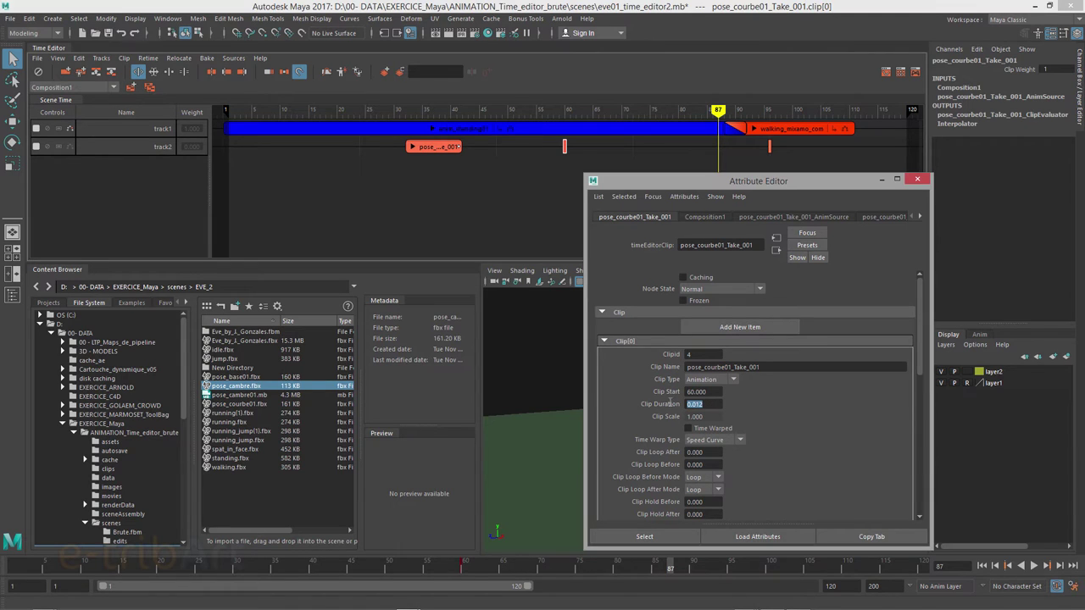
pyautogui.write('10')
pyautogui.press('Return')
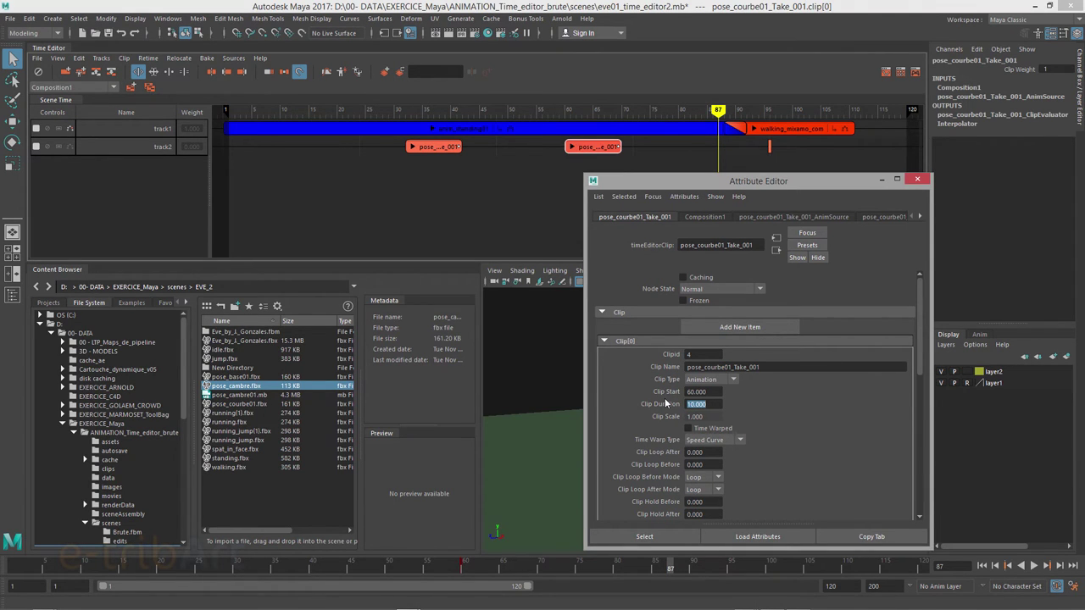
pyautogui.click(769, 148)
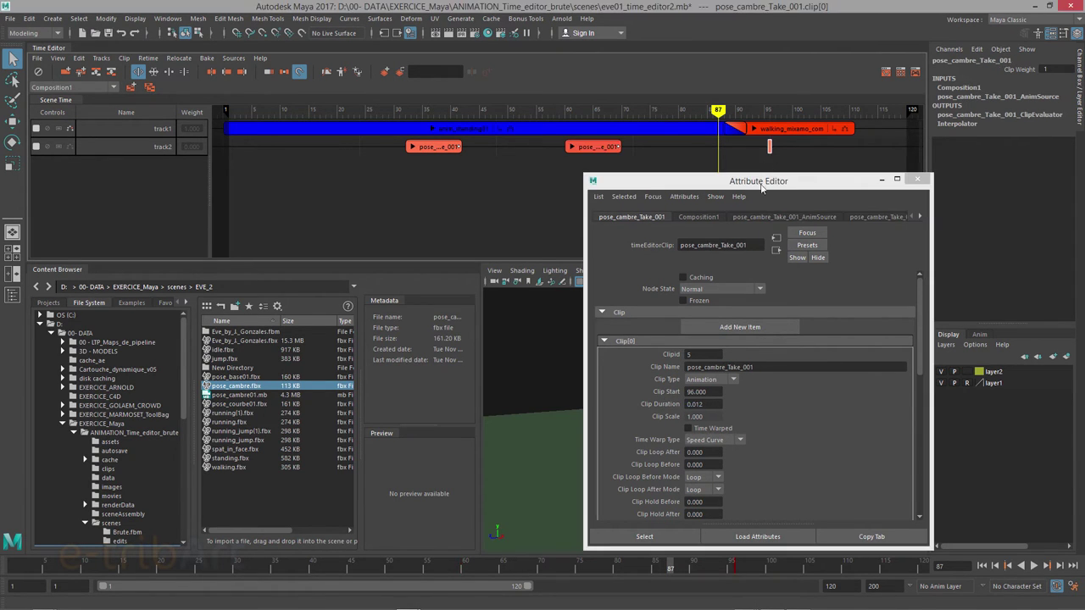
pyautogui.moveTo(710, 405); pyautogui.dragTo(667, 405)
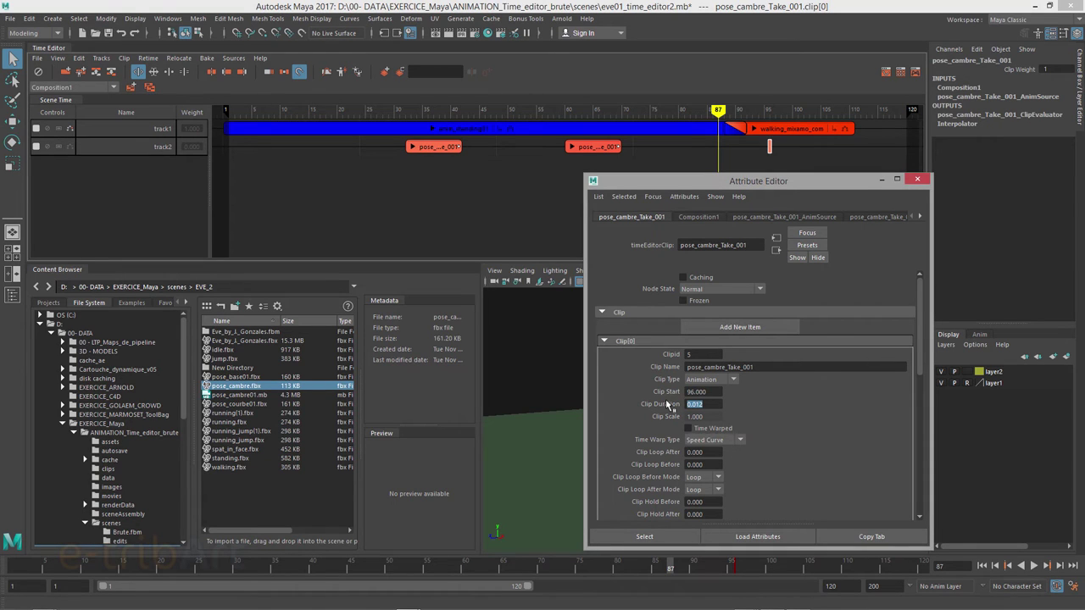
pyautogui.write('10')
pyautogui.press('Return')
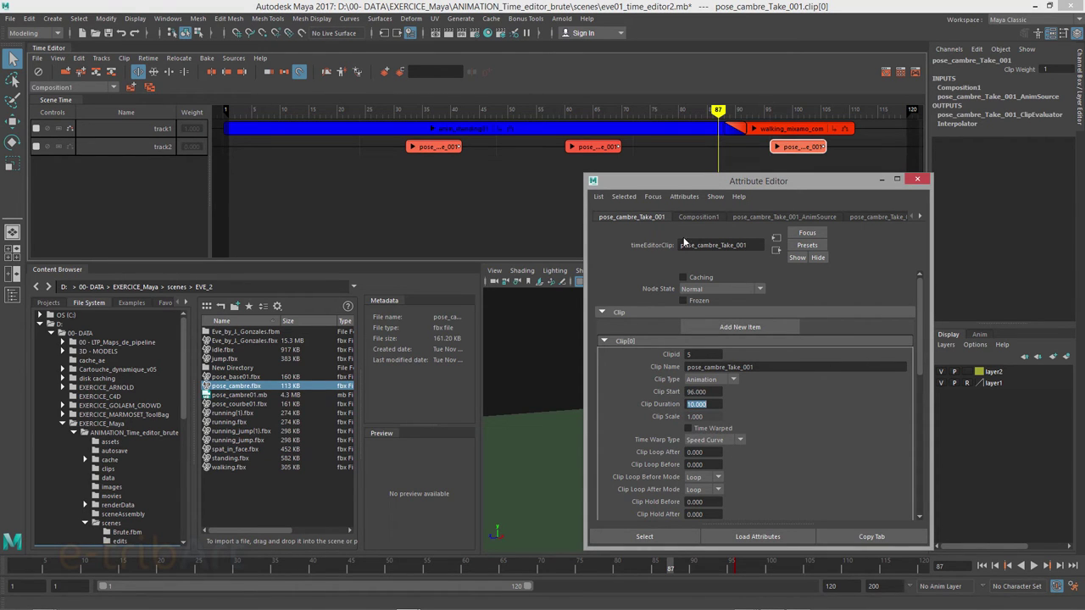
pyautogui.moveTo(667, 188); pyautogui.dragTo(671, 224)
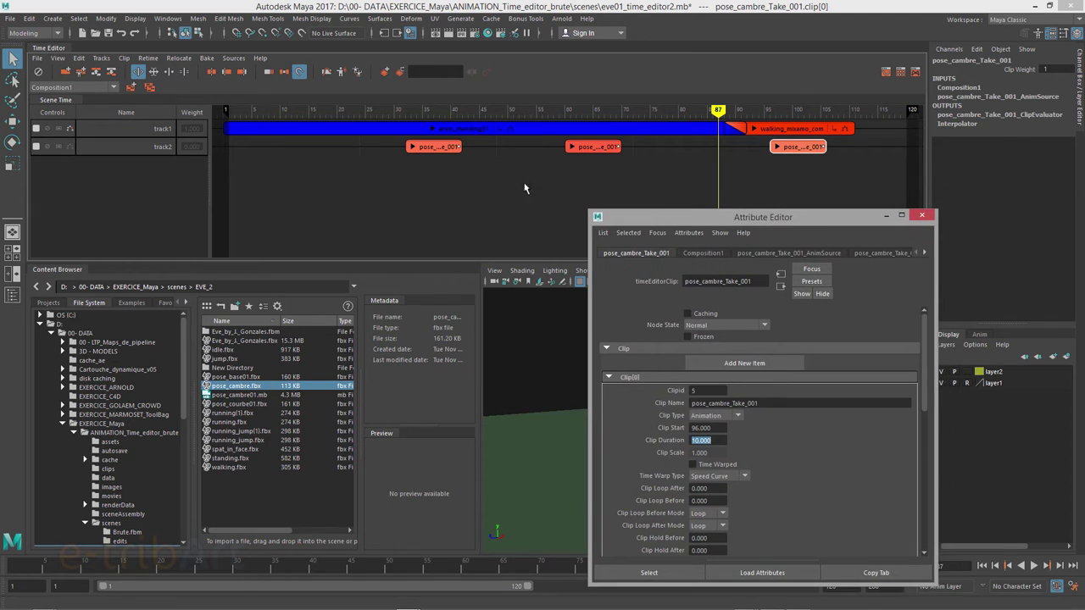
pyautogui.moveTo(384, 142); pyautogui.dragTo(619, 161)
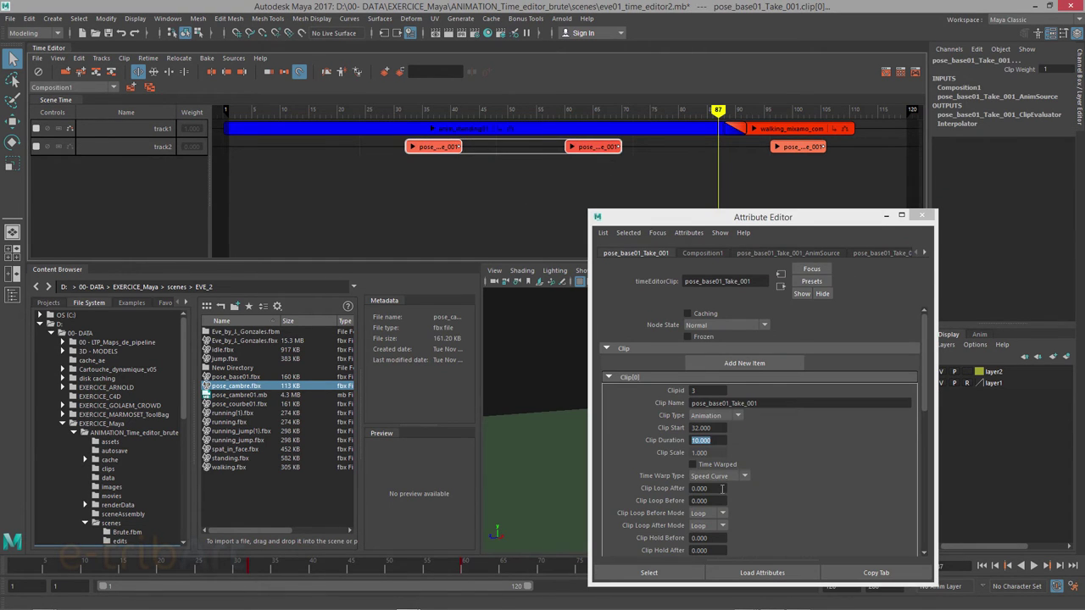
pyautogui.moveTo(858, 219); pyautogui.dragTo(857, 204)
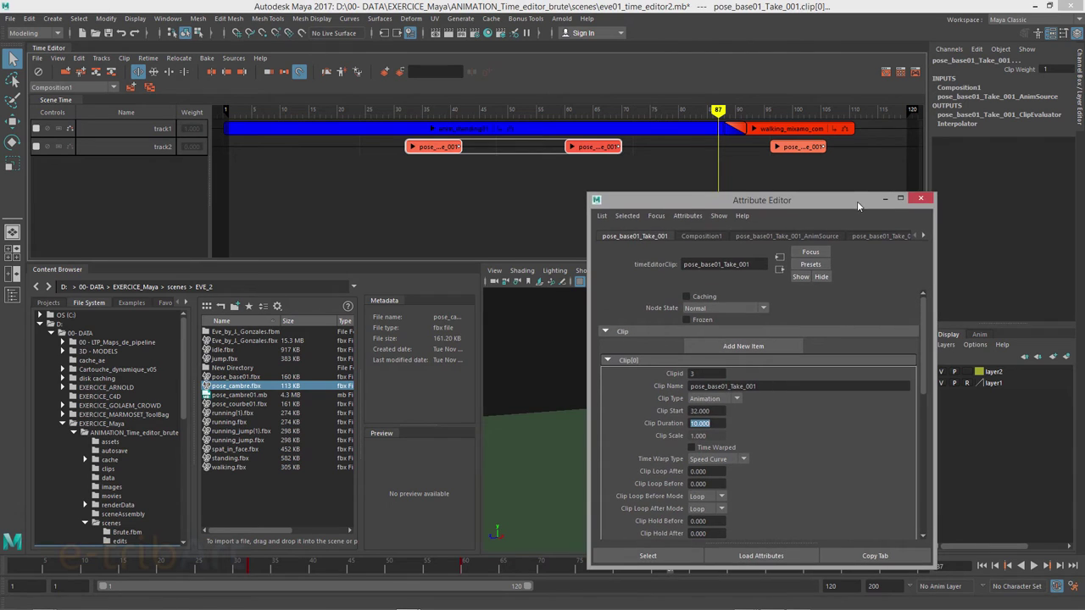
# Step: Create a transition blending the first pose clip into the second, undoing an accidental clip move
pyautogui.click(917, 200)
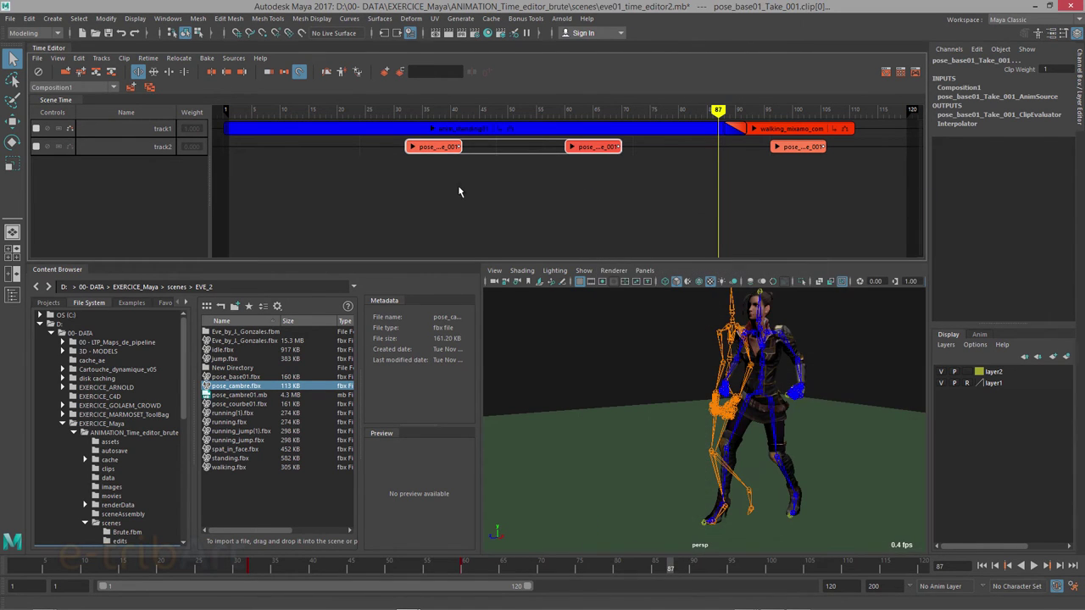
pyautogui.rightClick(477, 153)
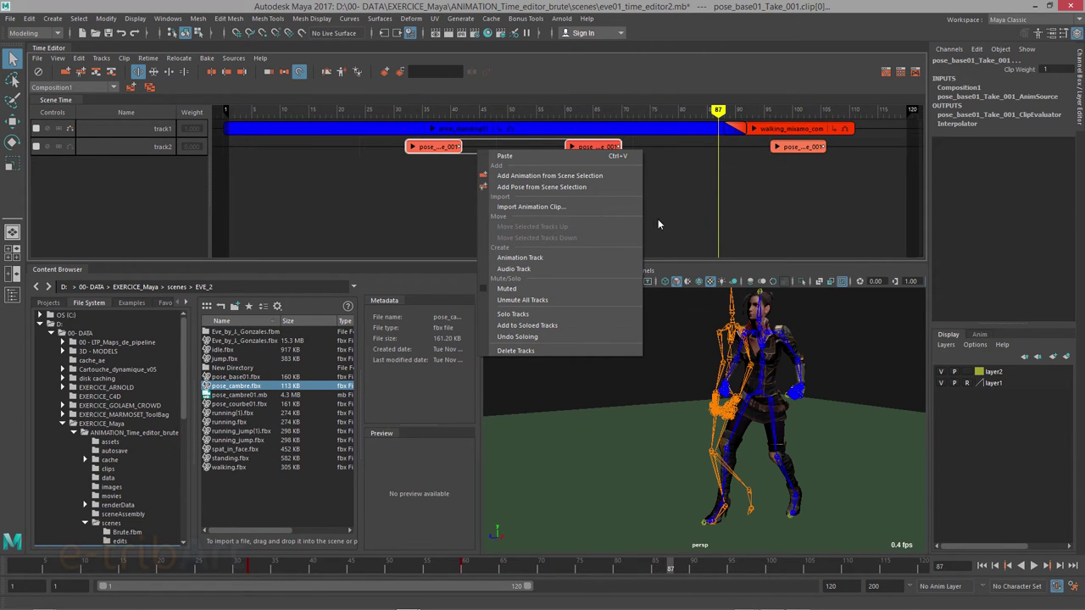
pyautogui.rightClick(587, 148)
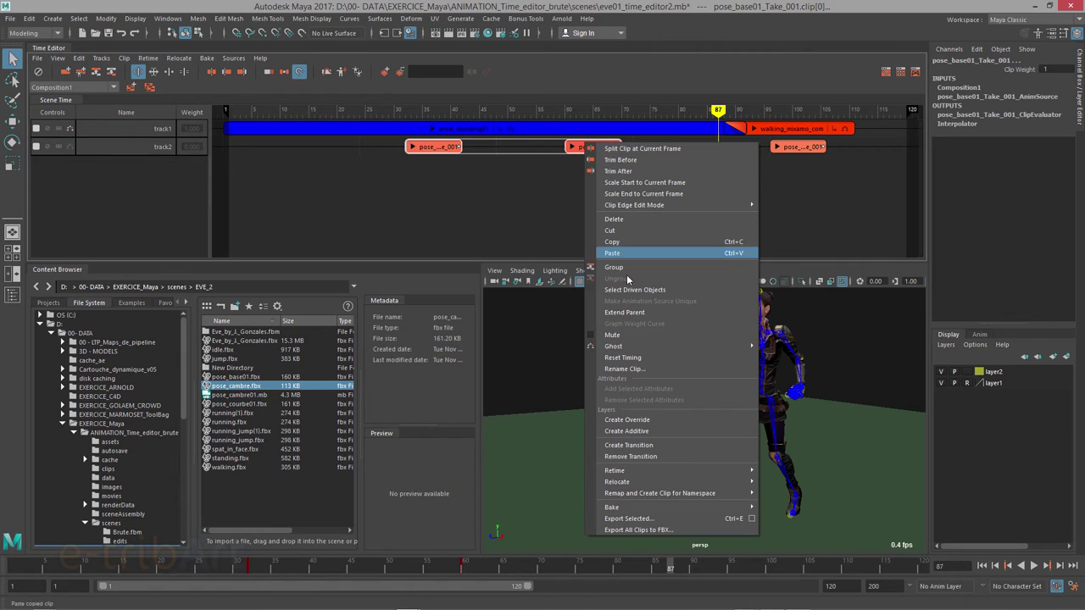
pyautogui.click(662, 449)
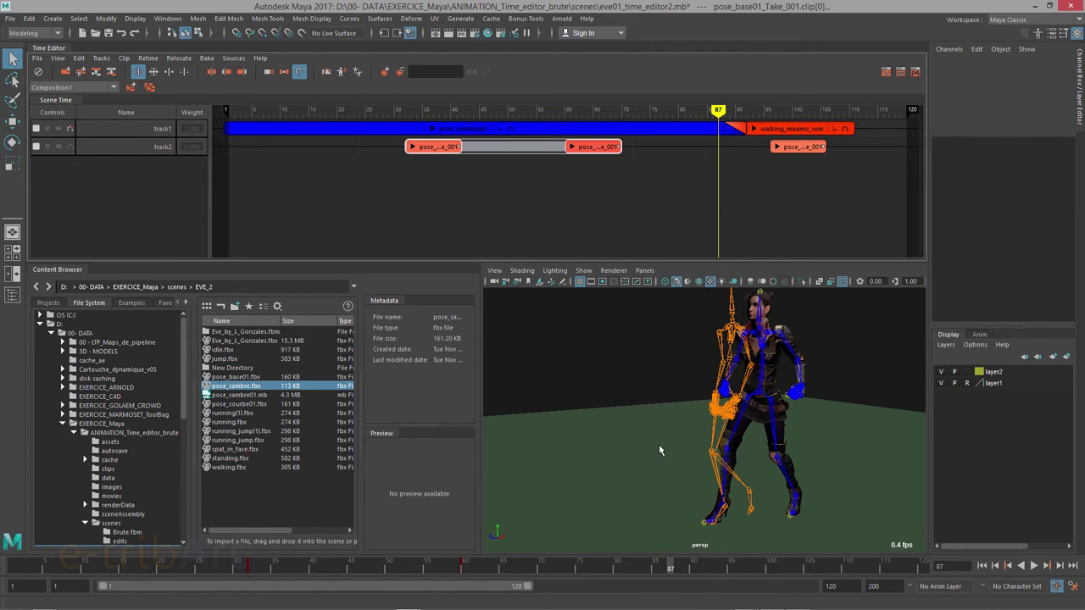
pyautogui.click(622, 165)
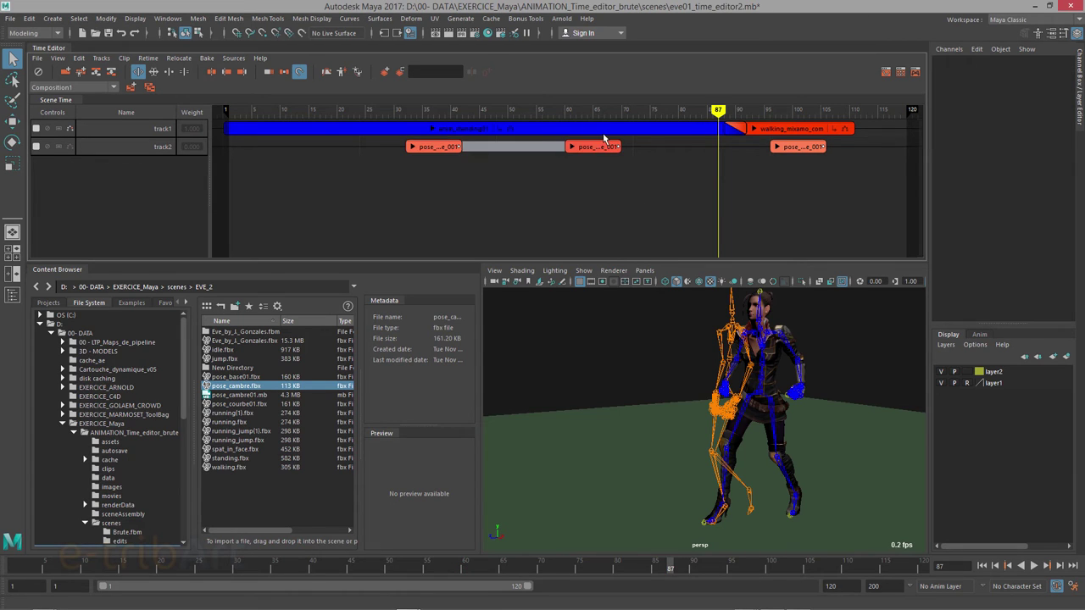
pyautogui.moveTo(604, 136); pyautogui.dragTo(625, 160)
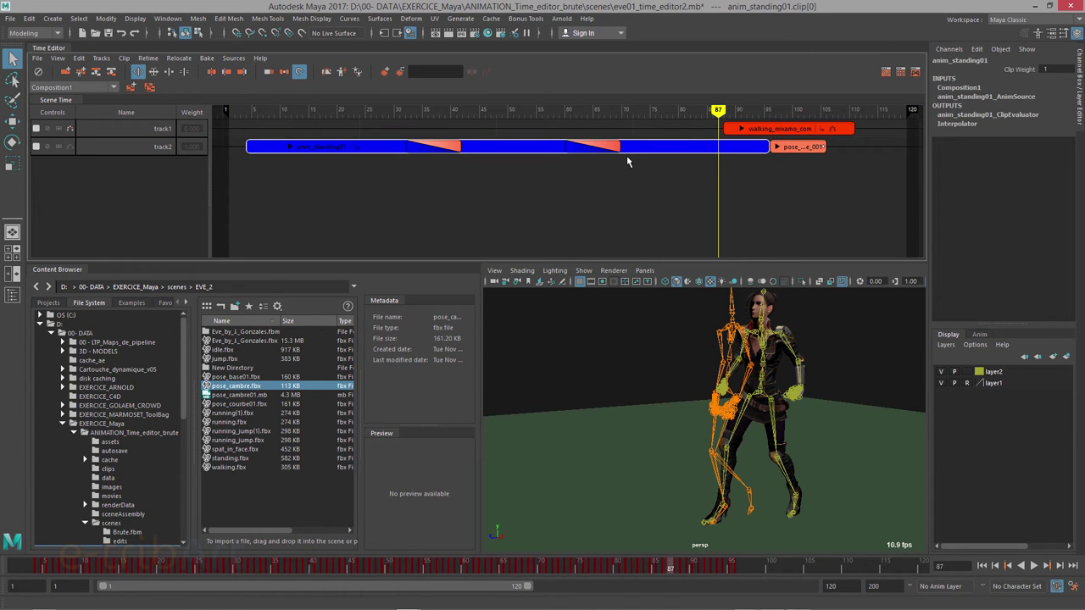
pyautogui.hotkey('ctrl', 'z')
# Step: Create a transition into the last pose clip and nudge the middle clip slightly later
pyautogui.click(606, 151)
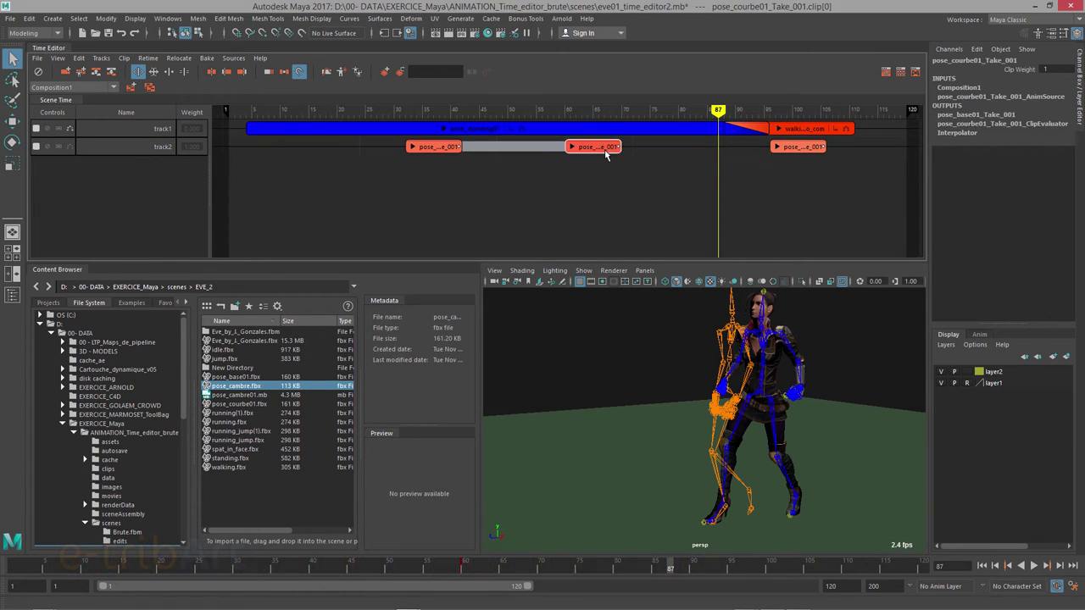
pyautogui.keyDown('shift'); pyautogui.click(781, 151); pyautogui.keyUp('shift')
pyautogui.rightClick(784, 149)
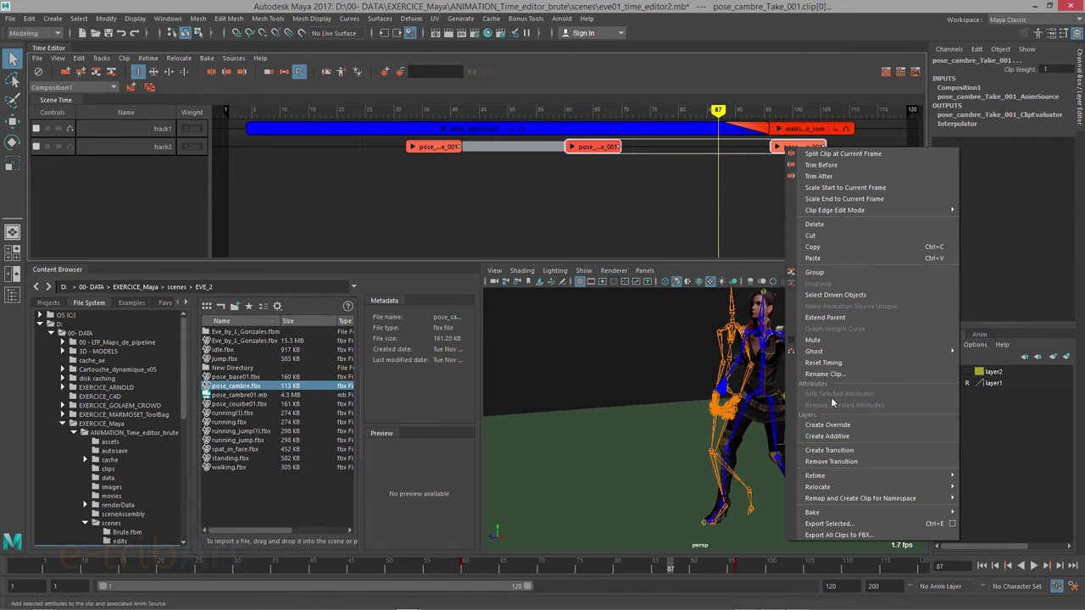
pyautogui.click(837, 454)
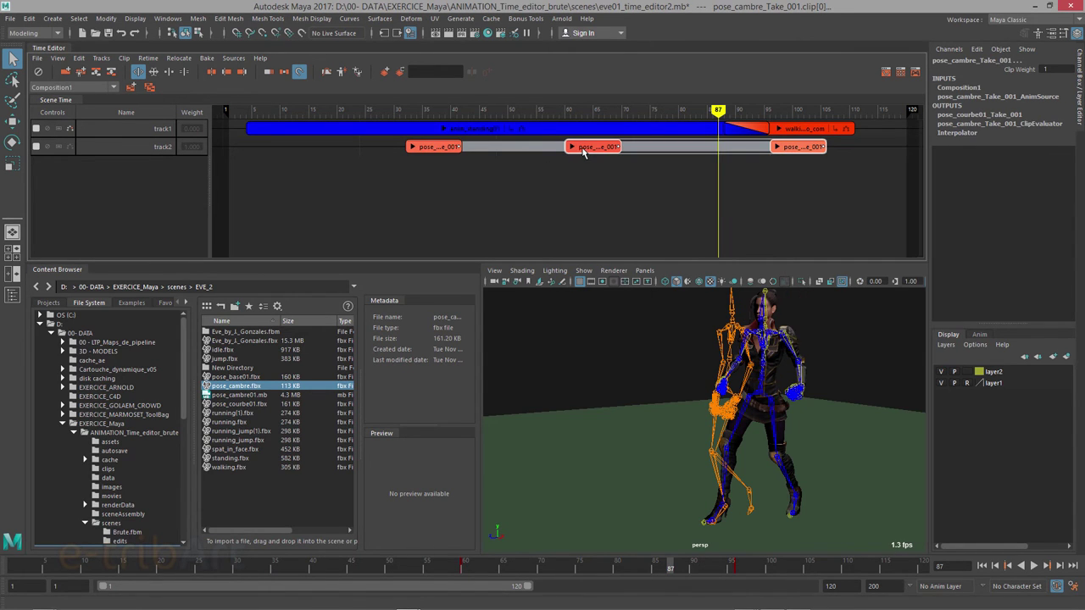
pyautogui.moveTo(583, 151); pyautogui.dragTo(594, 148)
# Step: Slide the first pose clip to start at frame 35 and set the current time to 35
pyautogui.moveTo(442, 149); pyautogui.dragTo(458, 148)
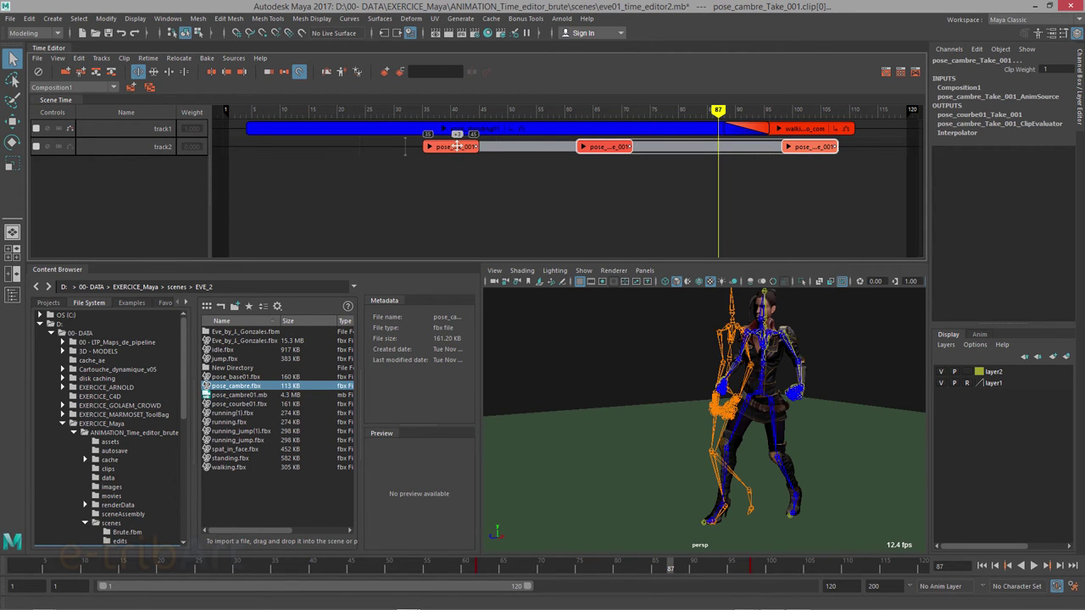
pyautogui.moveTo(718, 111)
pyautogui.mouseDown()
pyautogui.moveTo(407, 119)
pyautogui.moveTo(421, 124)
pyautogui.mouseUp()
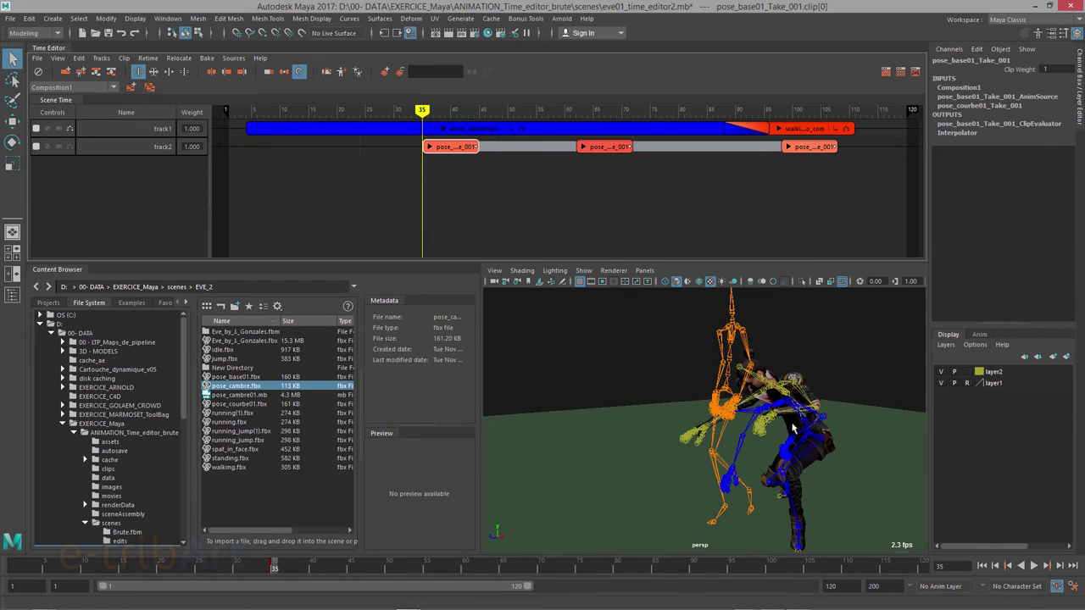
pyautogui.keyDown('alt'); pyautogui.moveTo(729, 424); pyautogui.dragTo(756, 428); pyautogui.keyUp('alt')
# Step: Turn on ghost skeletons for track2's pose clips and preview the pose
pyautogui.click(71, 149)
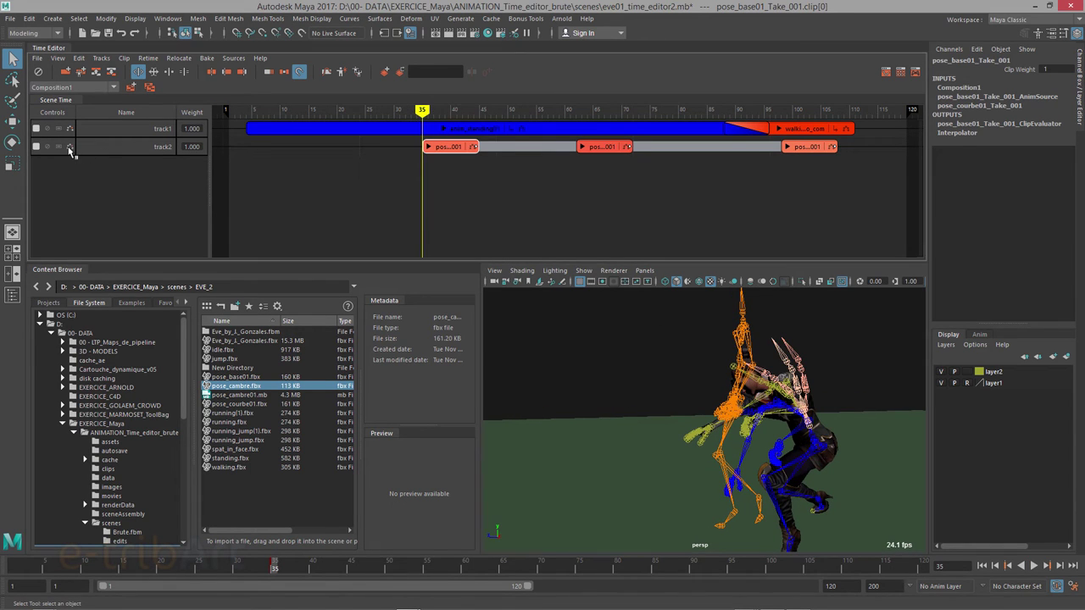
pyautogui.keyDown('alt'); pyautogui.moveTo(717, 422); pyautogui.dragTo(688, 385); pyautogui.keyUp('alt')
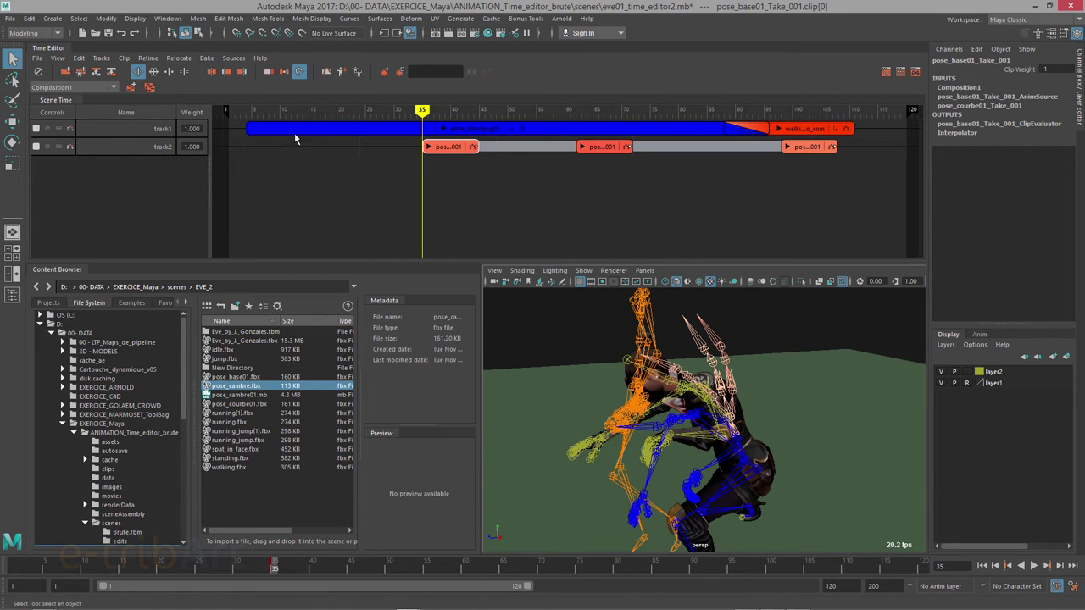
pyautogui.moveTo(422, 111)
pyautogui.mouseDown()
pyautogui.moveTo(400, 111)
pyautogui.moveTo(423, 111)
pyautogui.mouseUp()
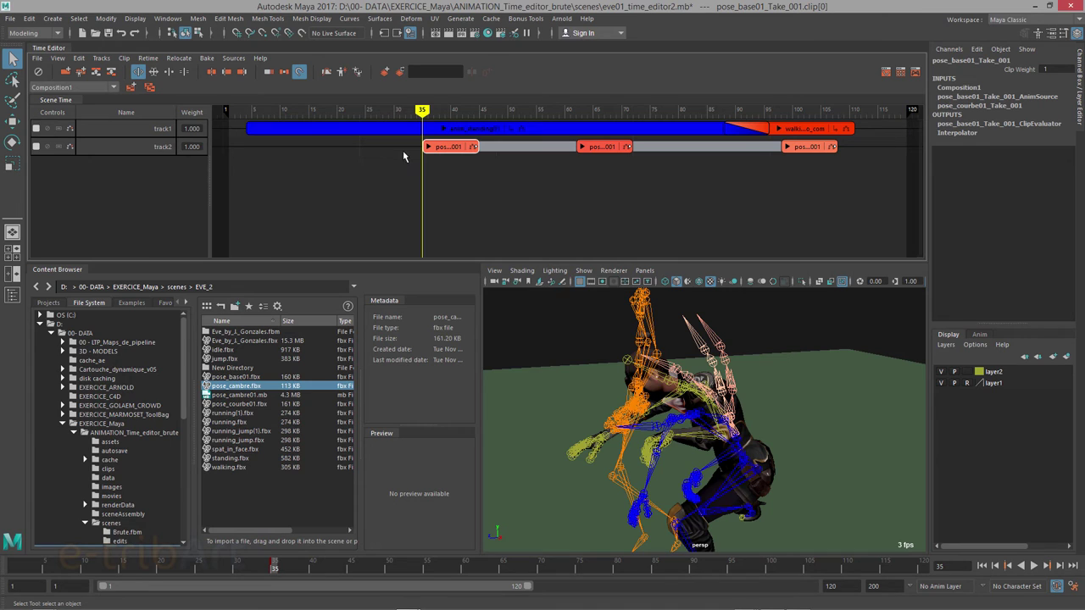
pyautogui.rightClick(440, 155)
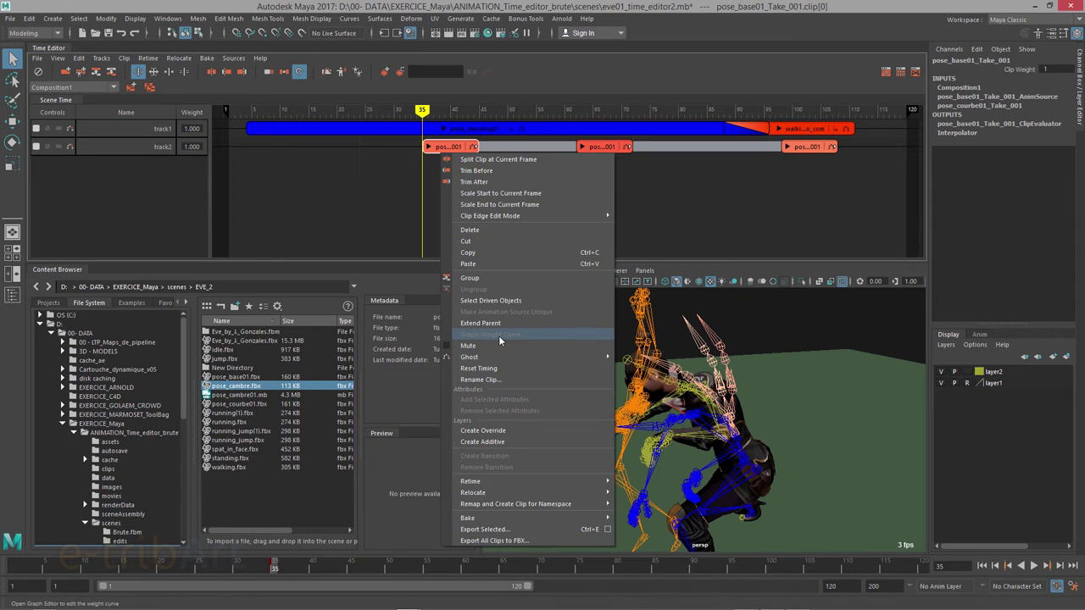
# Step: Key the pose_base01 clip's weight at 0 on frame 35
pyautogui.doubleClick(452, 148)
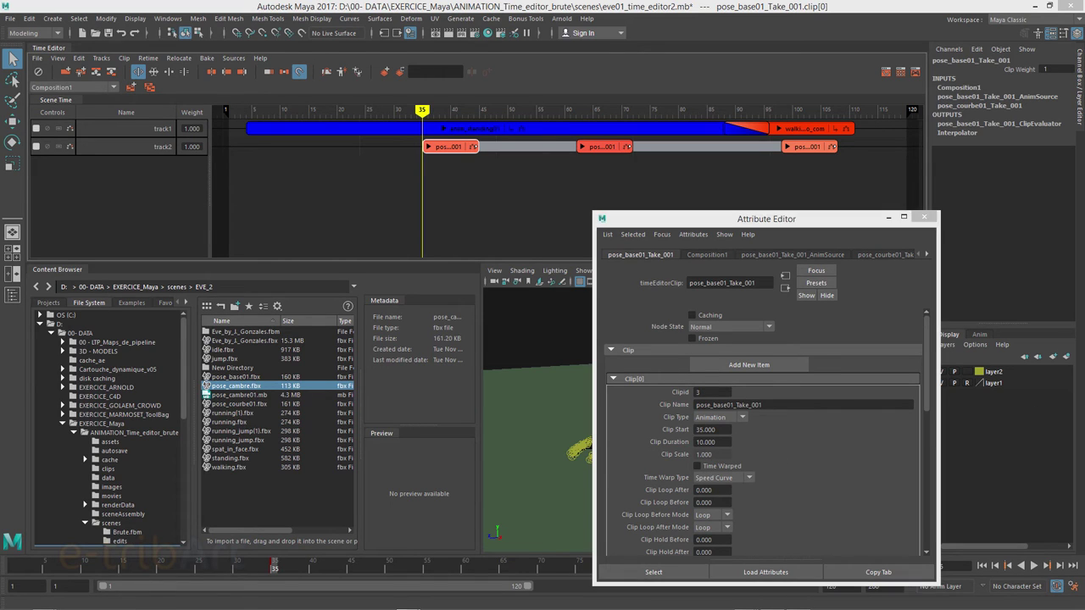
pyautogui.scroll(-1, 819, 405)
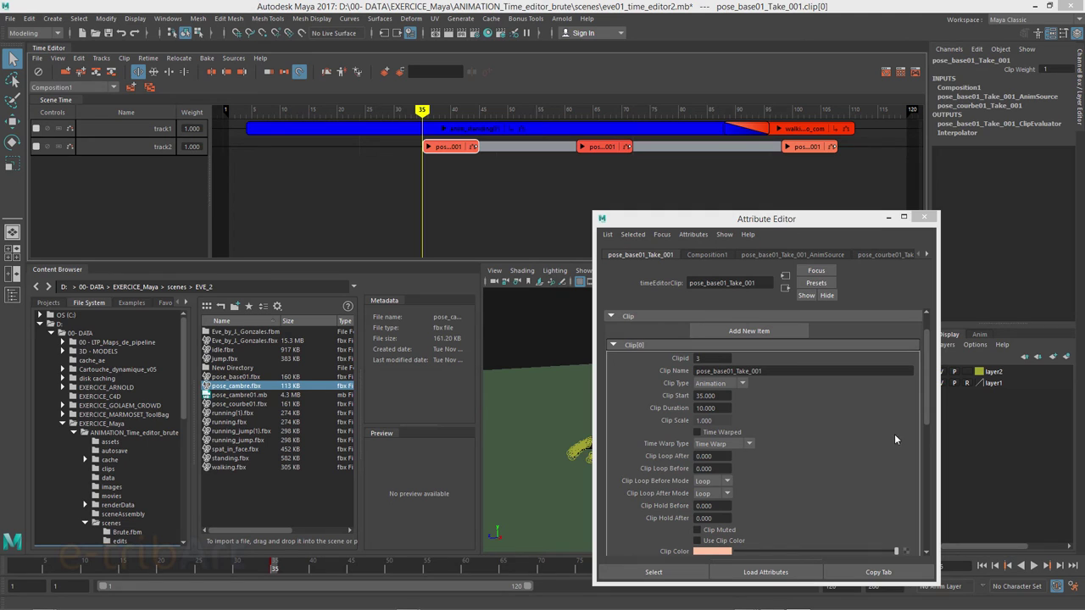
pyautogui.moveTo(927, 419); pyautogui.dragTo(936, 529)
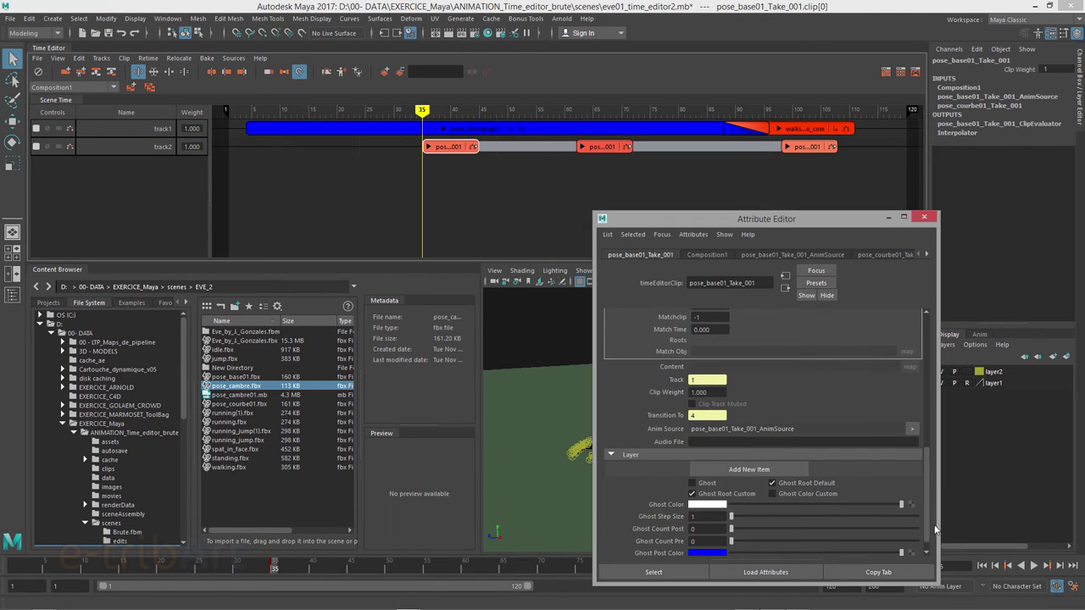
pyautogui.rightClick(714, 392)
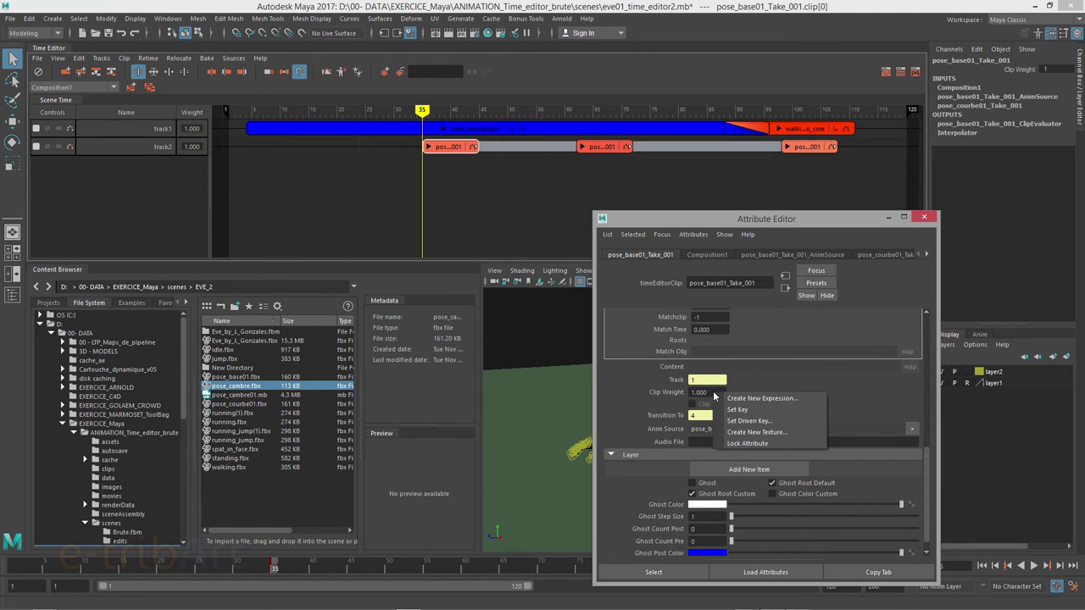
pyautogui.click(739, 411)
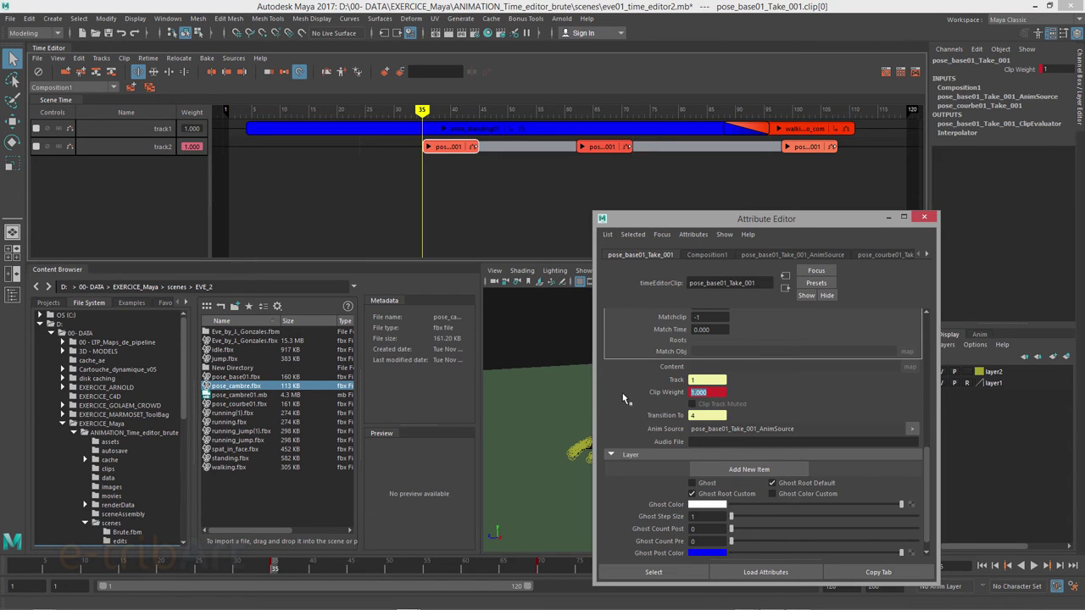
pyautogui.write('0')
pyautogui.press('Return')
pyautogui.rightClick(704, 393)
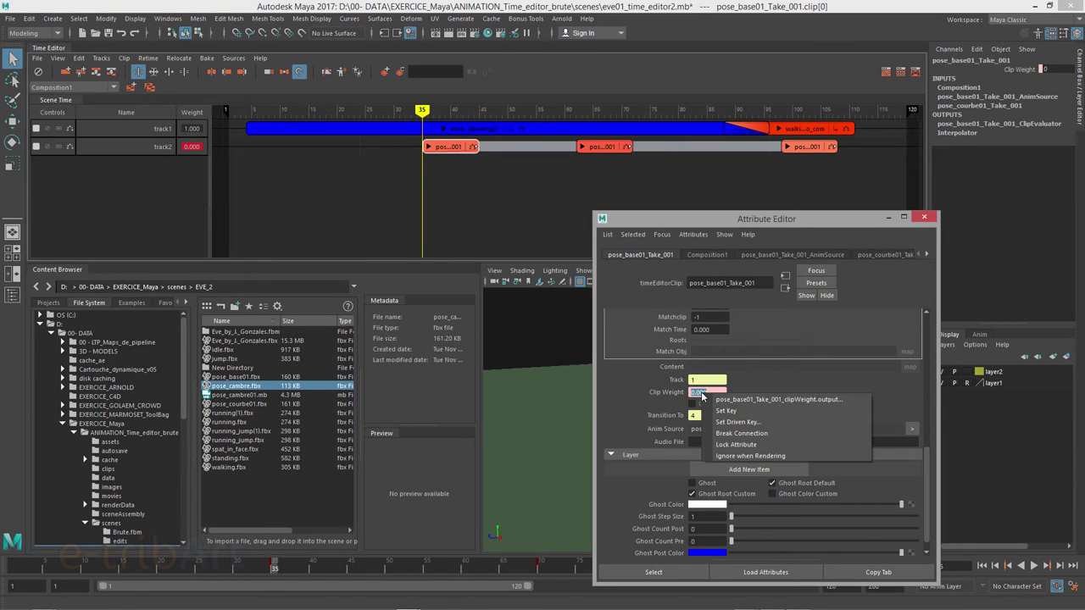
pyautogui.click(719, 413)
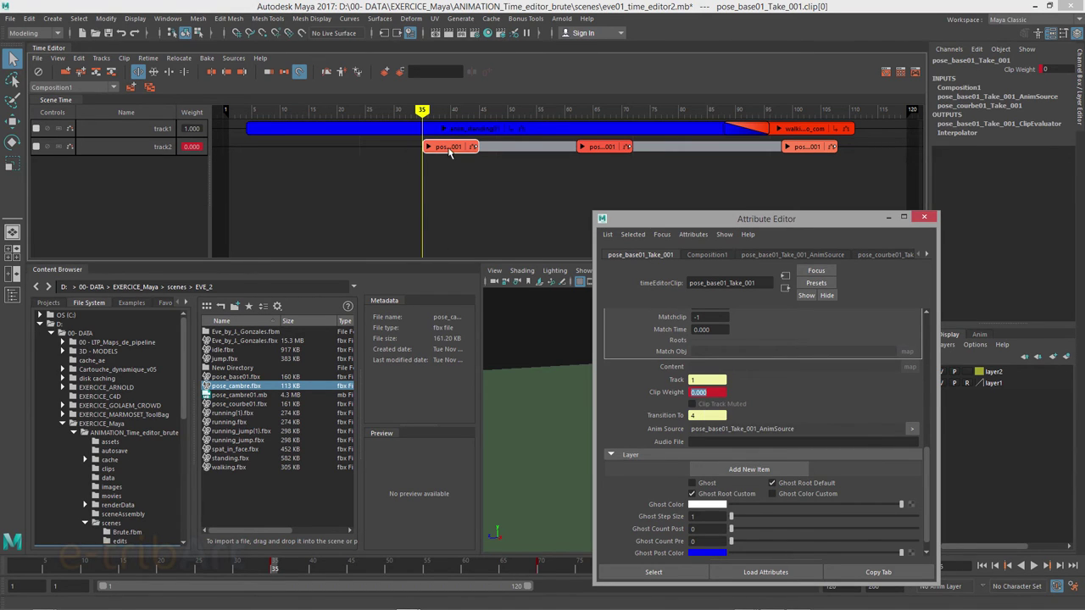
# Step: Set the clip weight to 1.000 at frame 40 and move the attribute window aside
pyautogui.moveTo(422, 109); pyautogui.dragTo(451, 108)
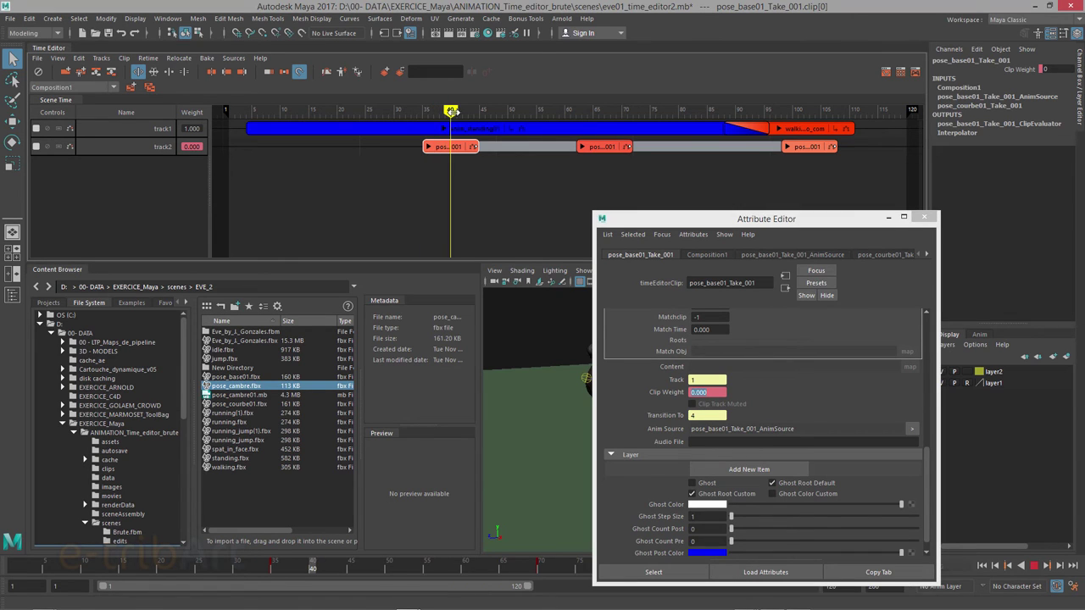
pyautogui.click(705, 393)
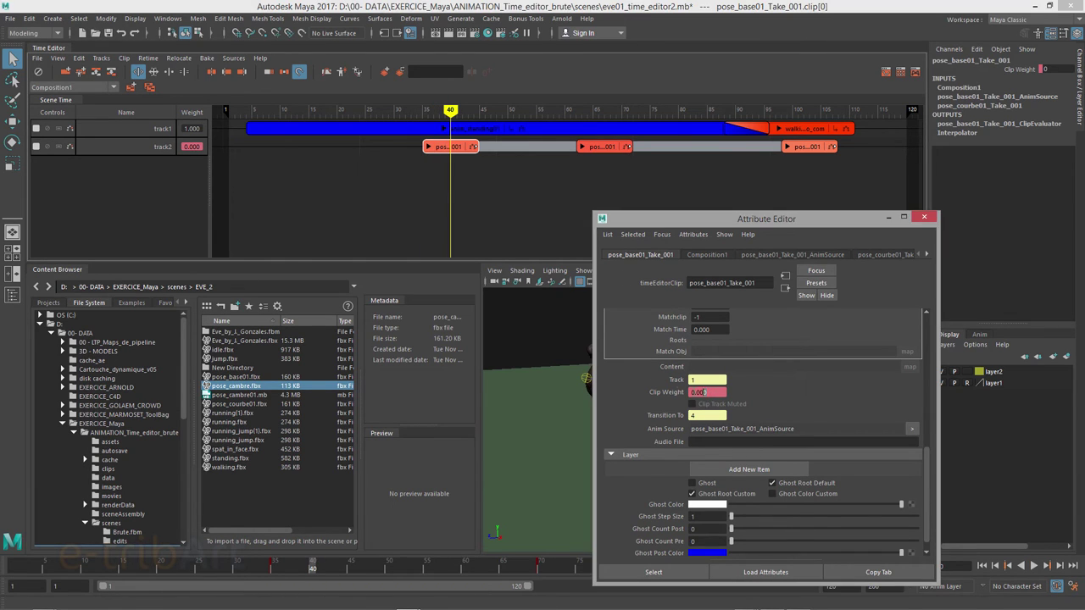
pyautogui.write('1')
pyautogui.press('Return')
pyautogui.moveTo(703, 220)
pyautogui.mouseDown()
pyautogui.moveTo(239, 275)
pyautogui.moveTo(253, 271)
pyautogui.mouseUp()
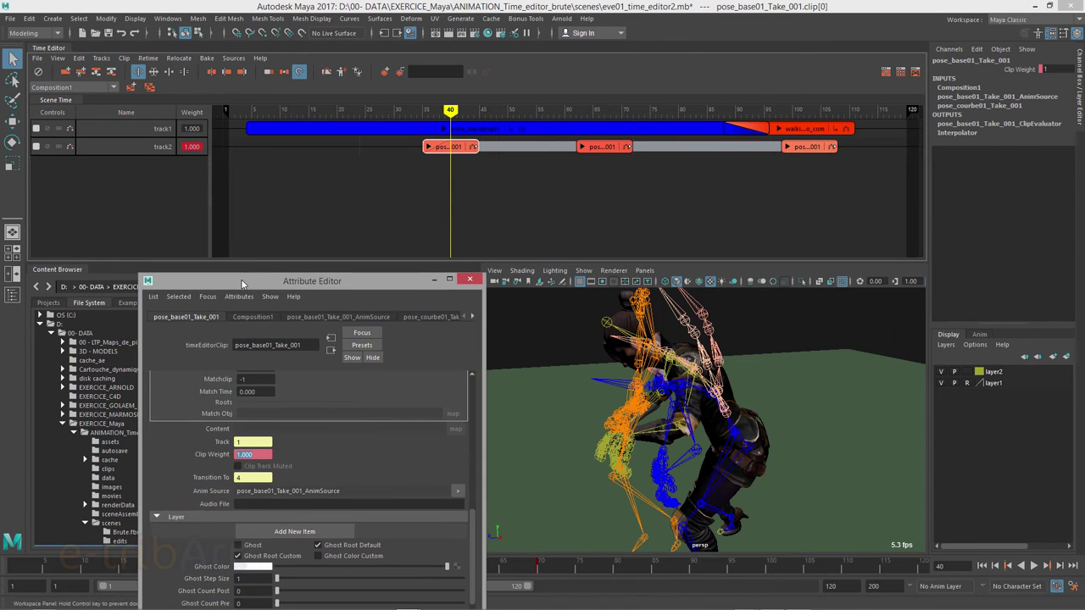
# Step: Scrub and play back the animation to preview the clip weight blend
pyautogui.moveTo(445, 113)
pyautogui.mouseDown()
pyautogui.moveTo(462, 125)
pyautogui.moveTo(446, 127)
pyautogui.moveTo(485, 140)
pyautogui.mouseUp()
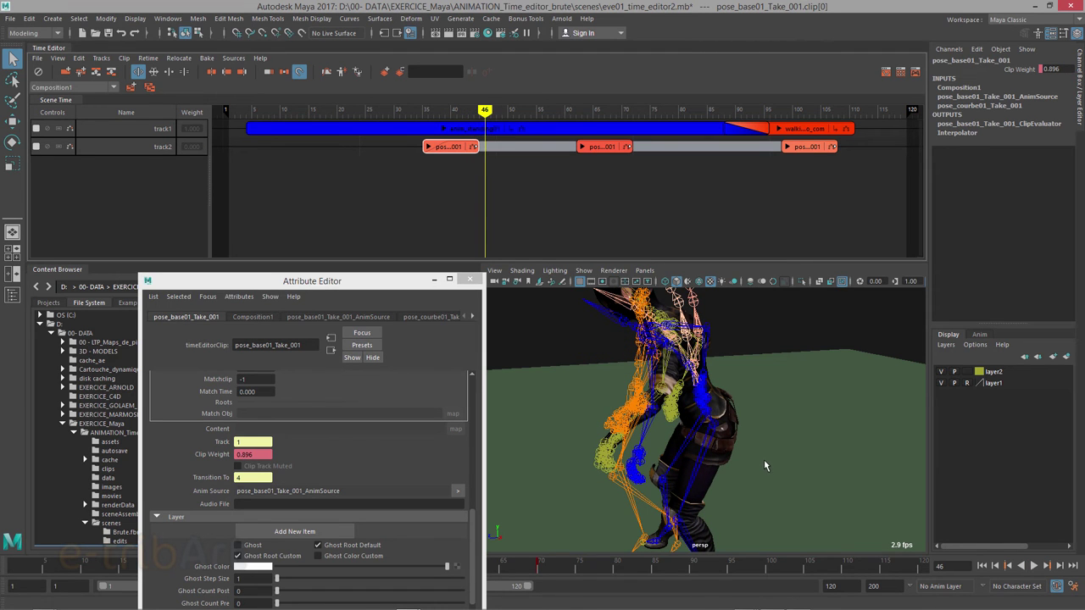
pyautogui.moveTo(765, 466)
pyautogui.keyDown('alt'); pyautogui.mouseDown()
pyautogui.moveTo(817, 486)
pyautogui.moveTo(826, 466)
pyautogui.moveTo(787, 477)
pyautogui.mouseUp(); pyautogui.keyUp('alt')
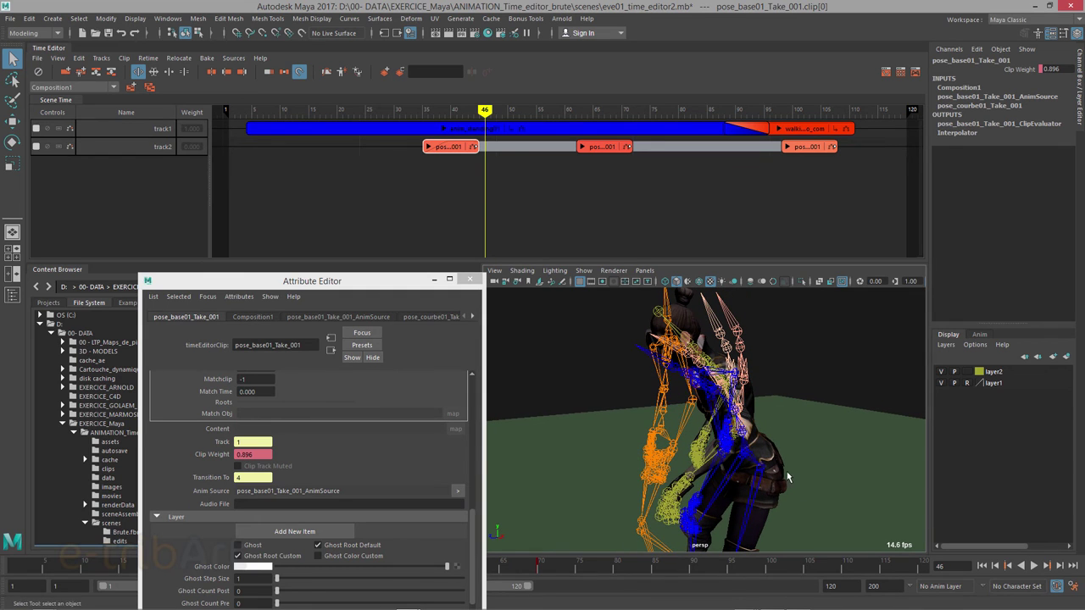
pyautogui.hotkey('alt', 'v')
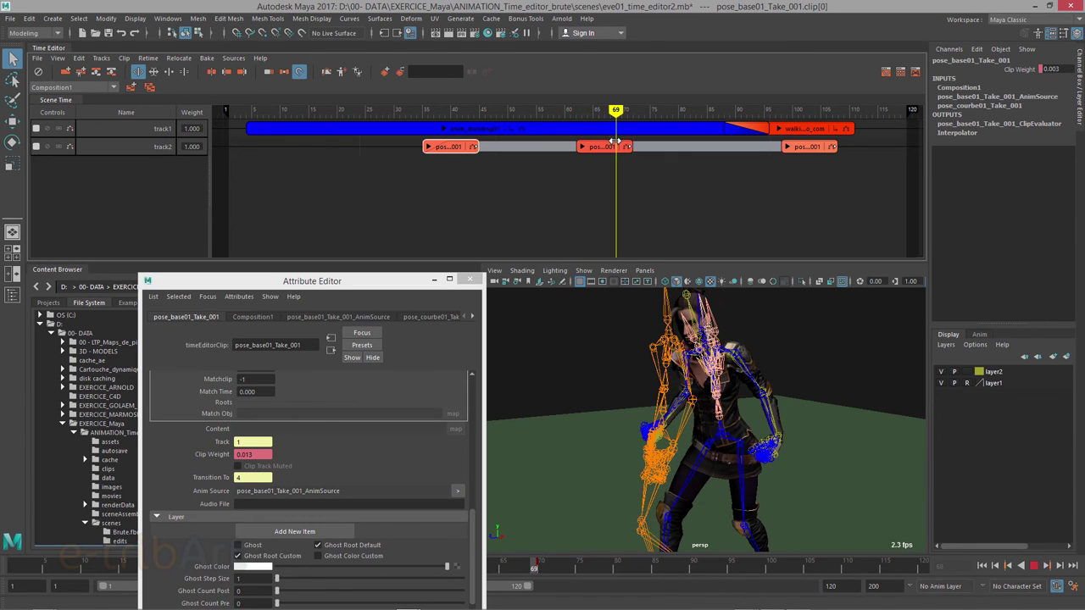
pyautogui.hotkey('alt', 'v')
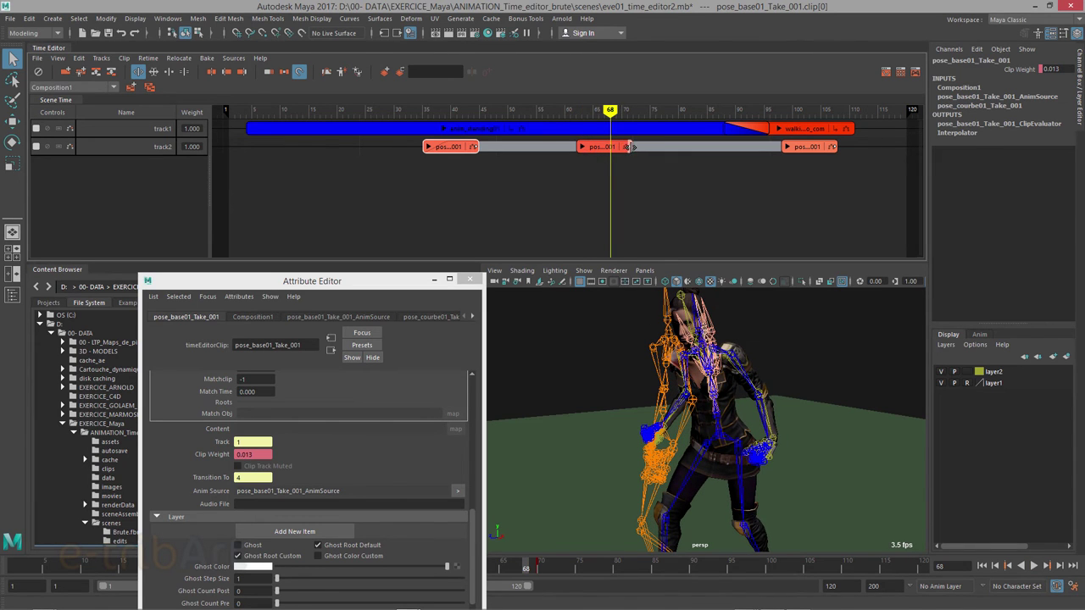
# Step: Stretch the middle pose clip to about frame 85 and replay the blend from frame 64
pyautogui.moveTo(629, 146); pyautogui.dragTo(702, 149)
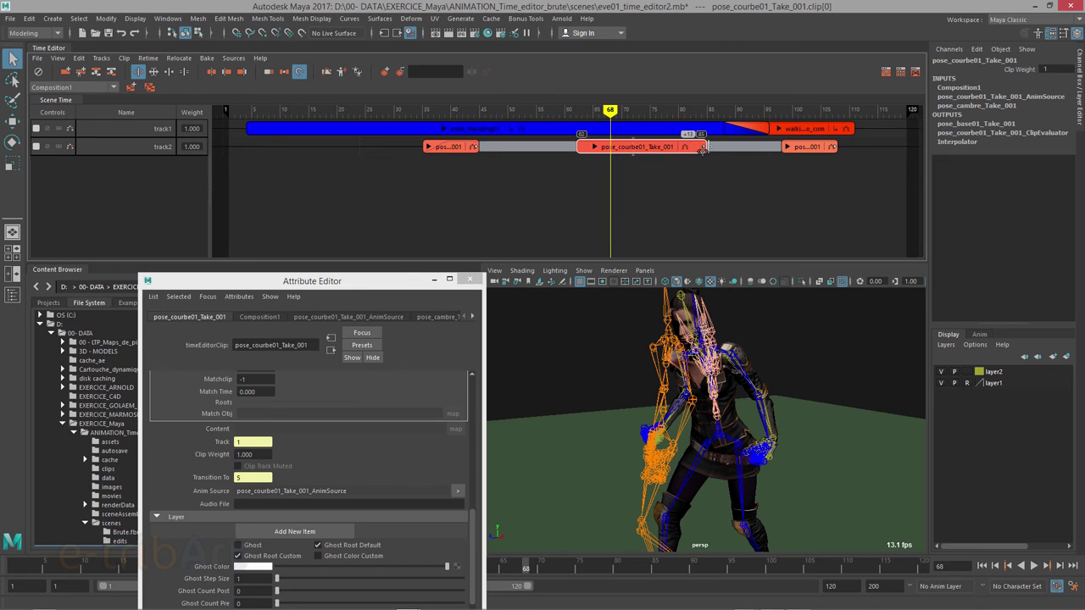
pyautogui.hotkey('alt', 'v')
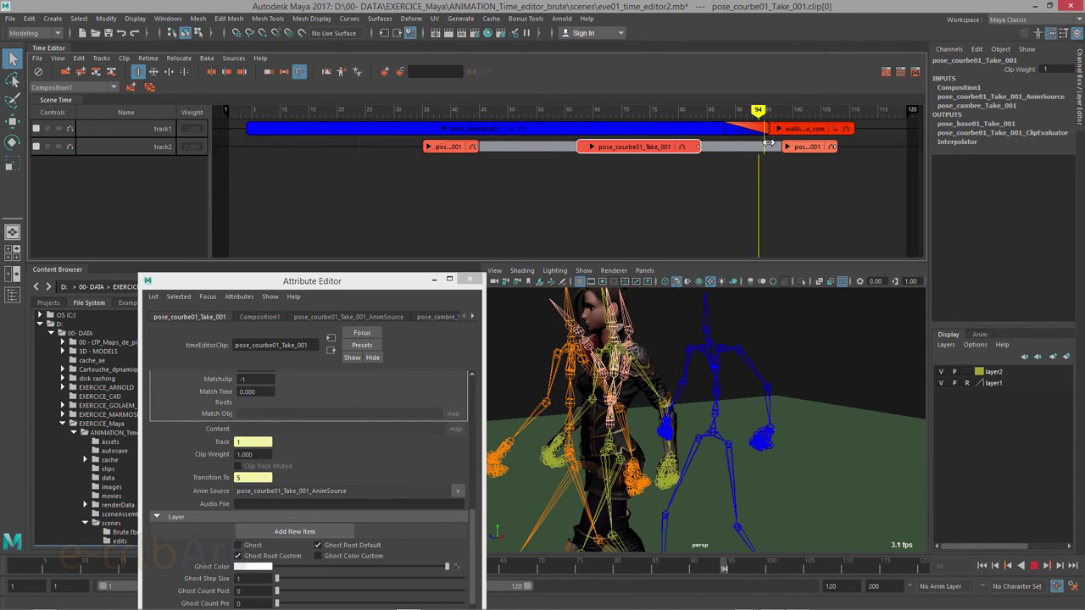
pyautogui.press('Escape')
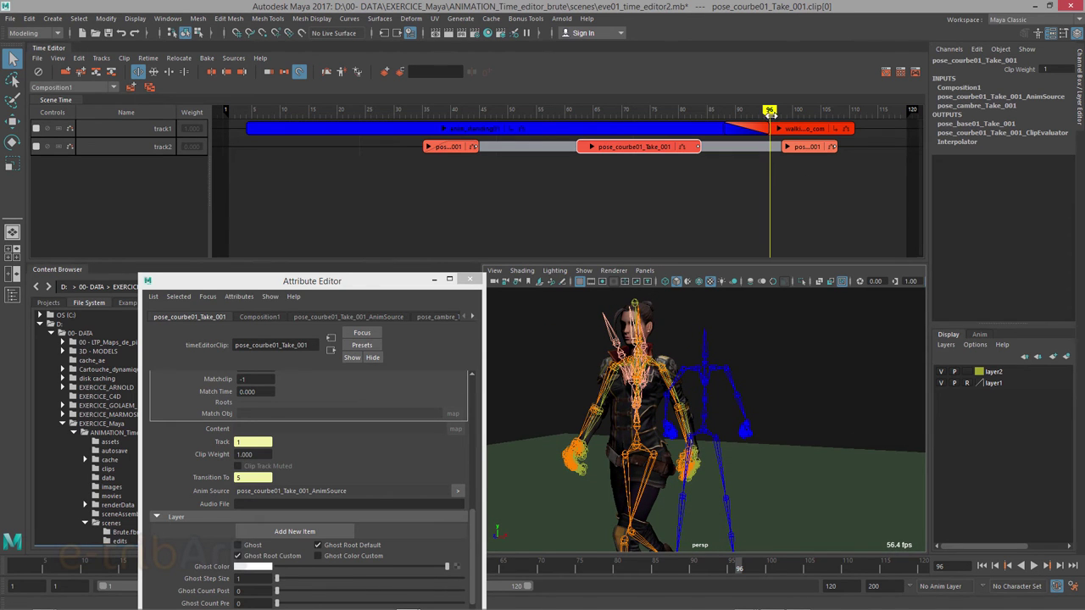
pyautogui.moveTo(770, 113)
pyautogui.mouseDown()
pyautogui.moveTo(684, 124)
pyautogui.moveTo(728, 146)
pyautogui.mouseUp()
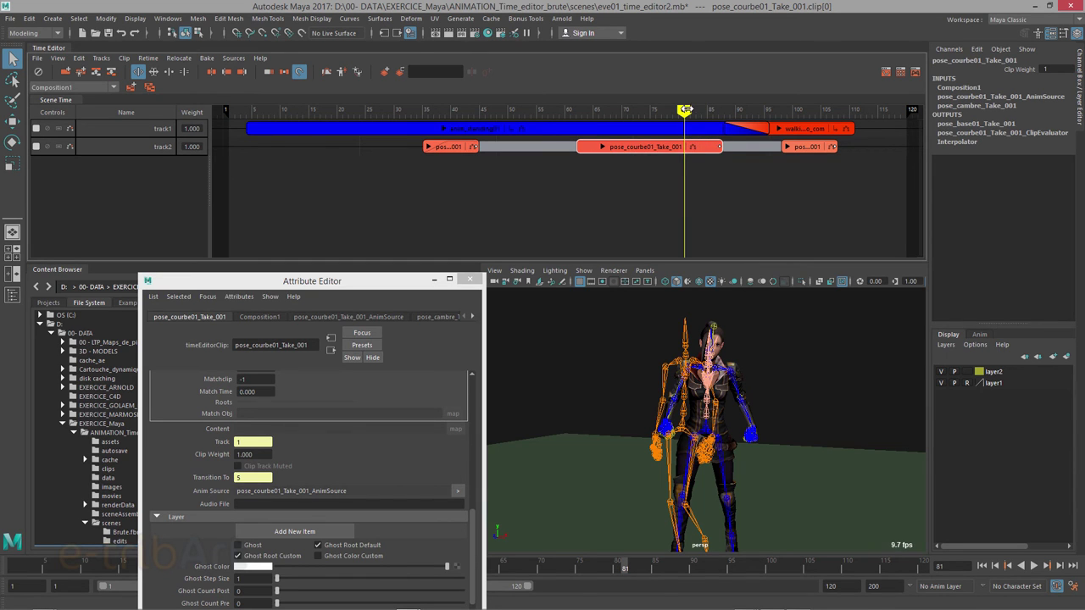
pyautogui.hotkey('alt', 'v')
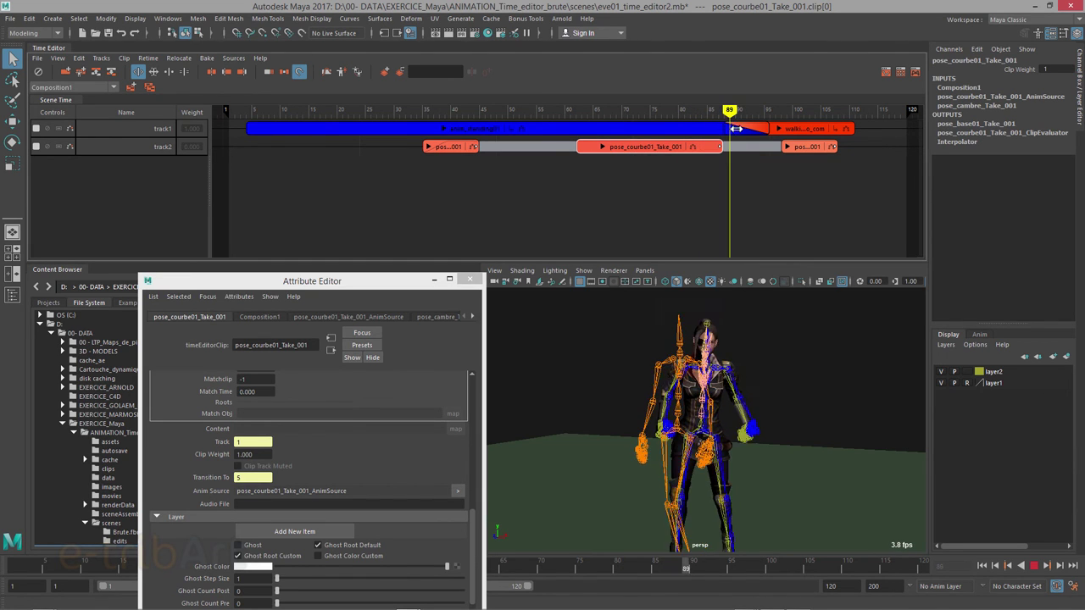
pyautogui.hotkey('alt', 'v')
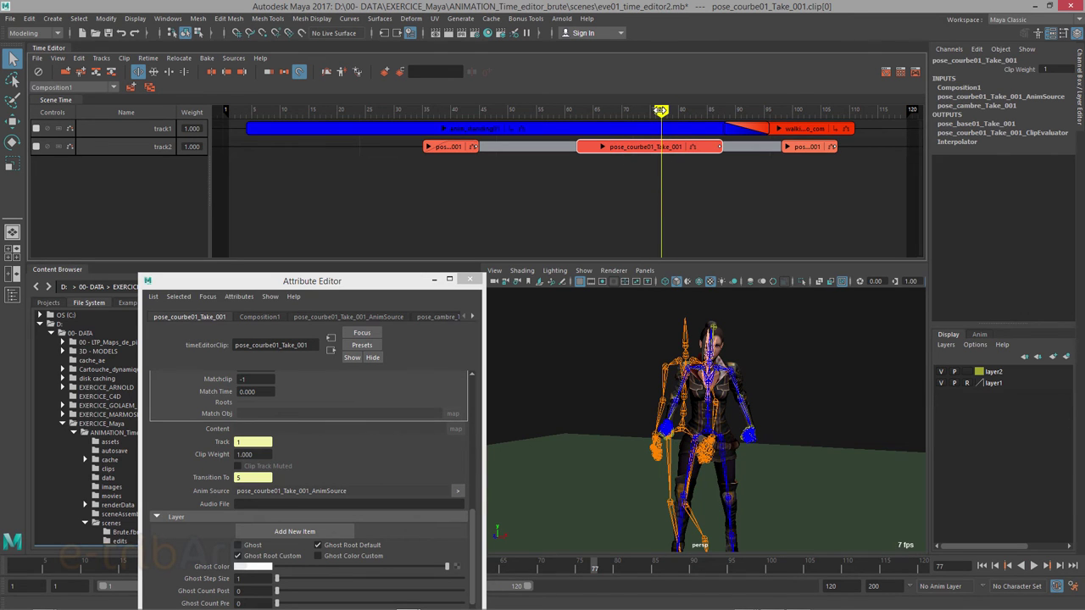
pyautogui.moveTo(660, 110); pyautogui.dragTo(586, 111)
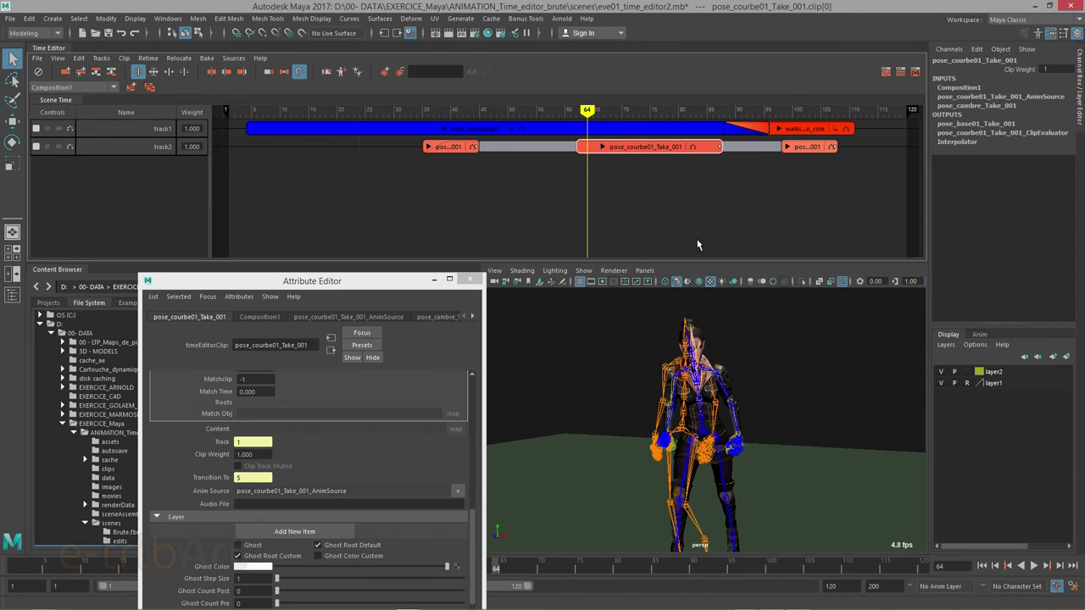
pyautogui.moveTo(411, 289)
pyautogui.mouseDown()
pyautogui.moveTo(452, 203)
pyautogui.moveTo(948, 176)
pyautogui.mouseUp()
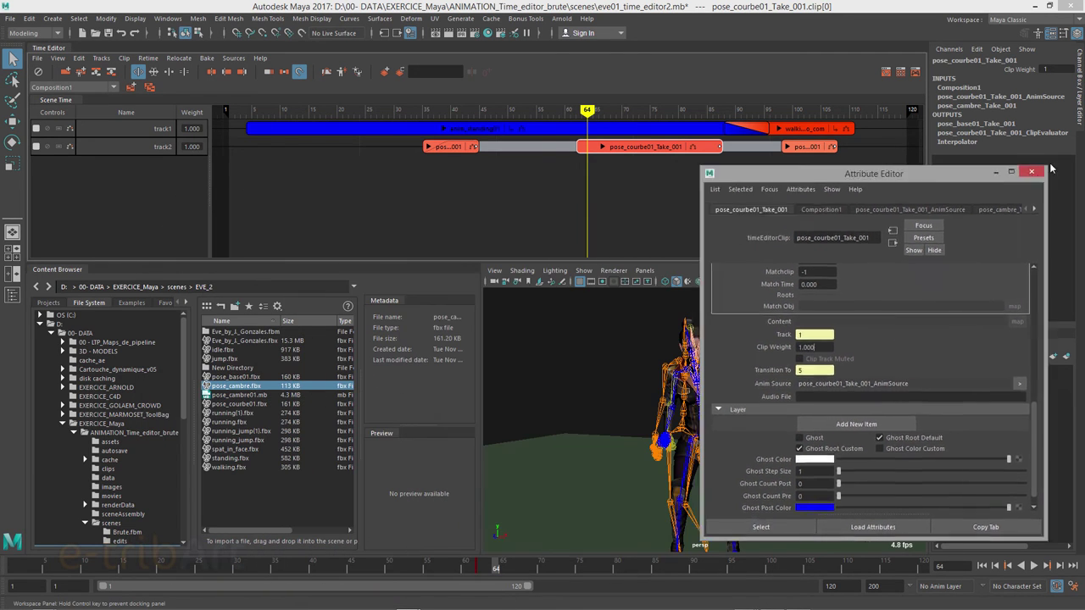
# Step: Expand pose_courbe01_Take_001 down to its Spine.rotateX, rotateY and rotateZ channels and enlarge the track area
pyautogui.click(1033, 170)
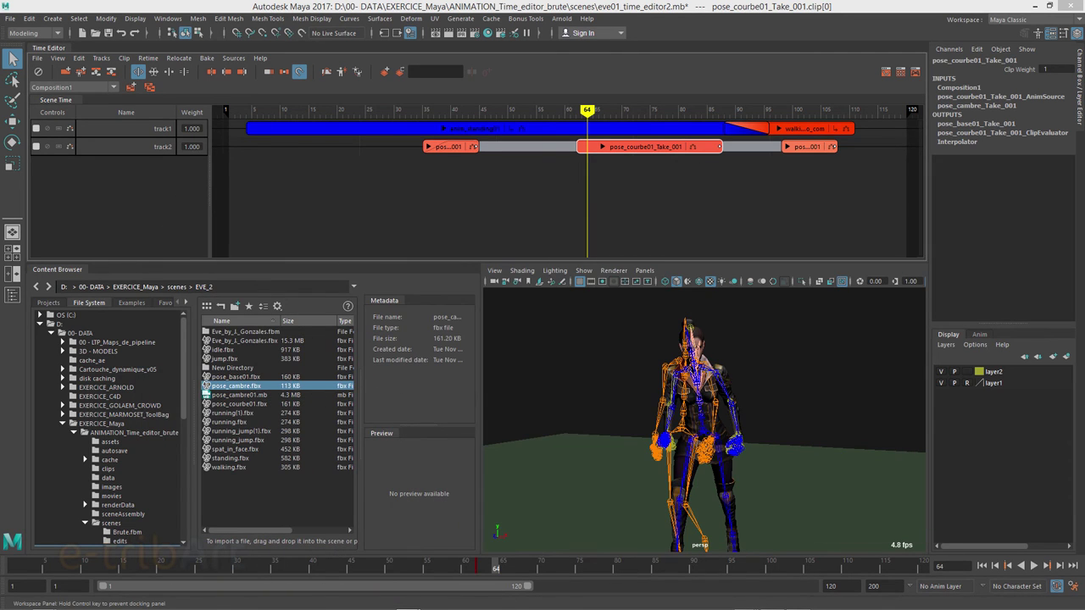
pyautogui.click(602, 148)
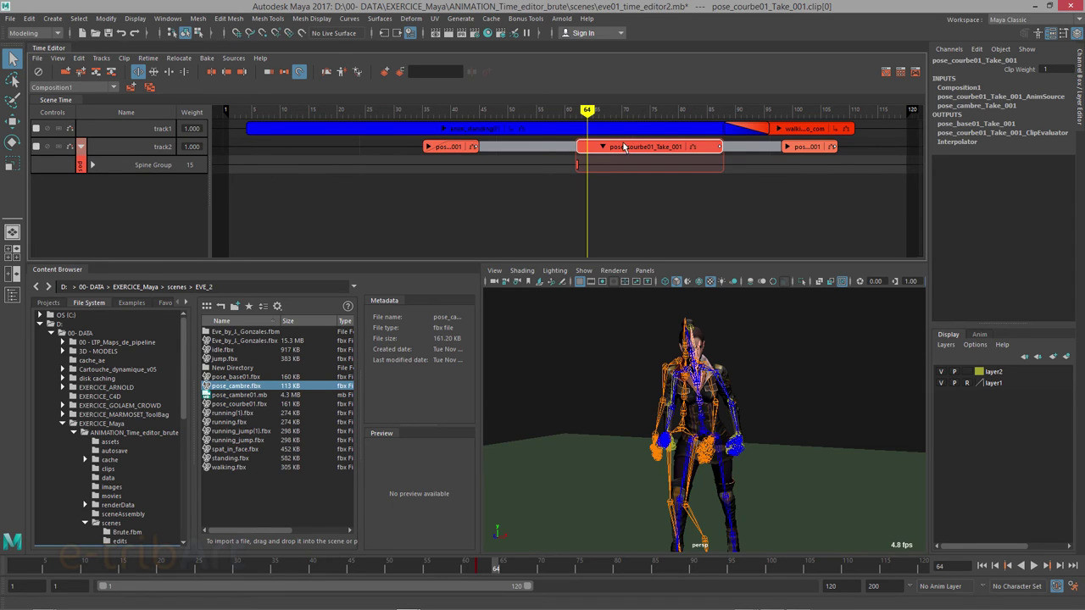
pyautogui.click(92, 165)
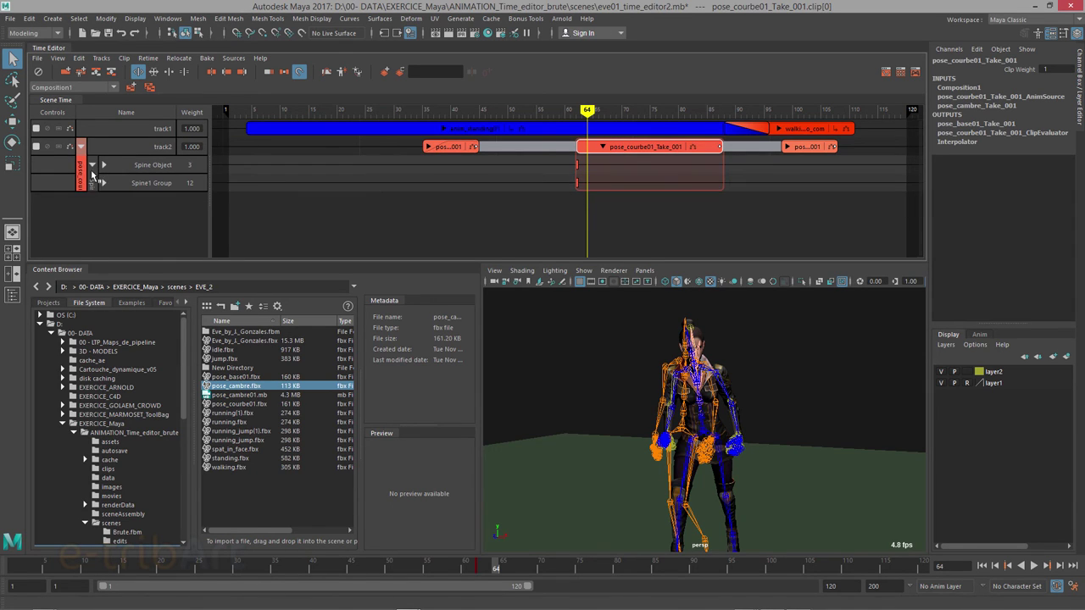
pyautogui.click(104, 183)
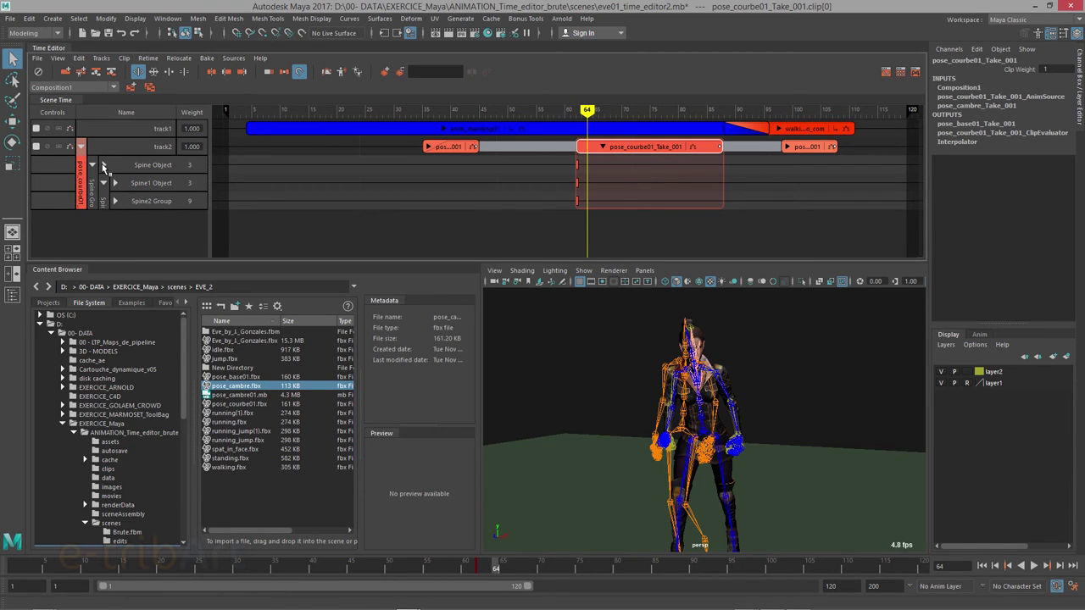
pyautogui.click(103, 164)
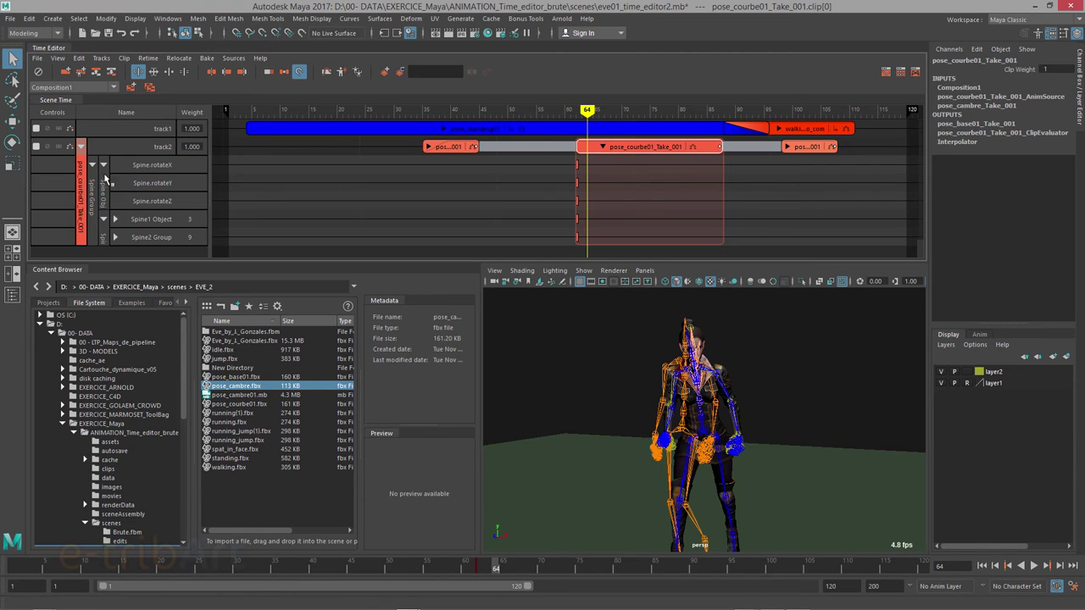
pyautogui.click(116, 219)
pyautogui.click(116, 221)
pyautogui.moveTo(597, 263); pyautogui.dragTo(598, 314)
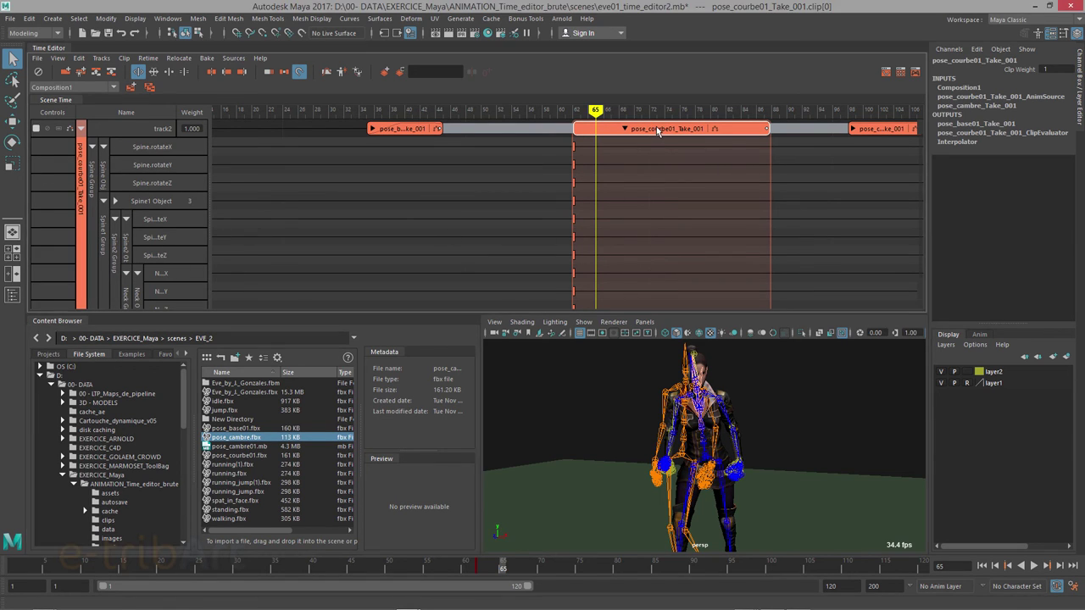
# Step: Show the clip's curves in the Graph Editor and isolate the Neck.rotateX curve
pyautogui.click(886, 73)
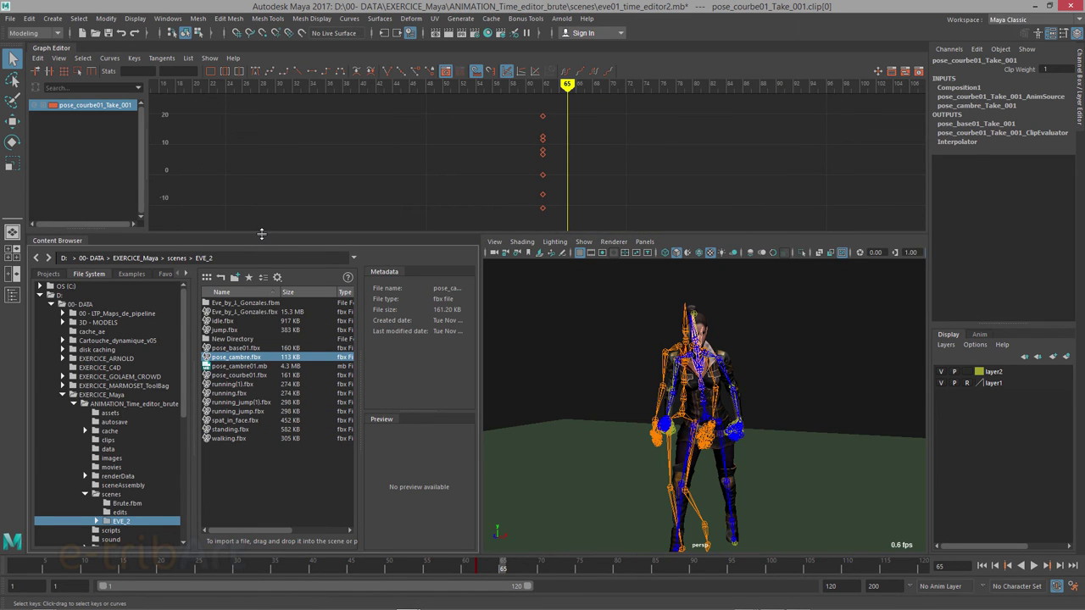
pyautogui.moveTo(261, 234); pyautogui.dragTo(261, 289)
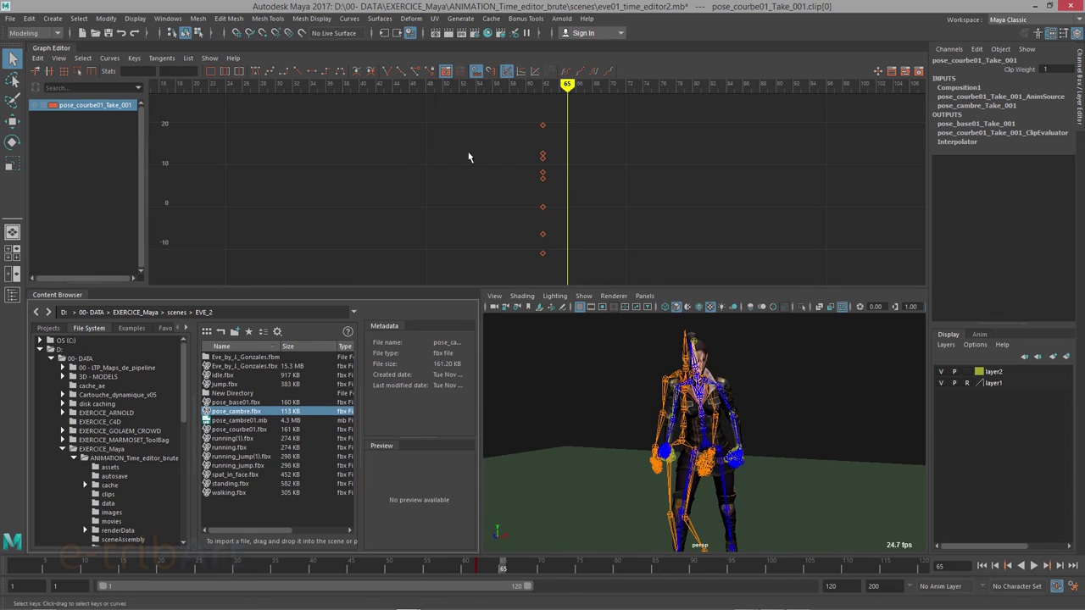
pyautogui.click(43, 105)
pyautogui.click(50, 117)
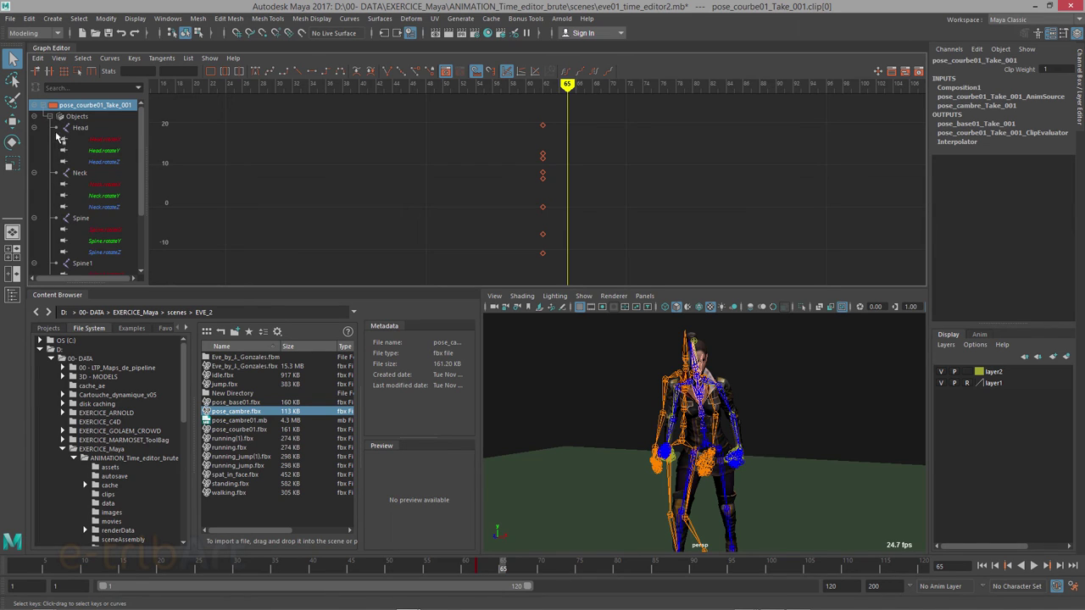
pyautogui.click(77, 129)
pyautogui.click(81, 174)
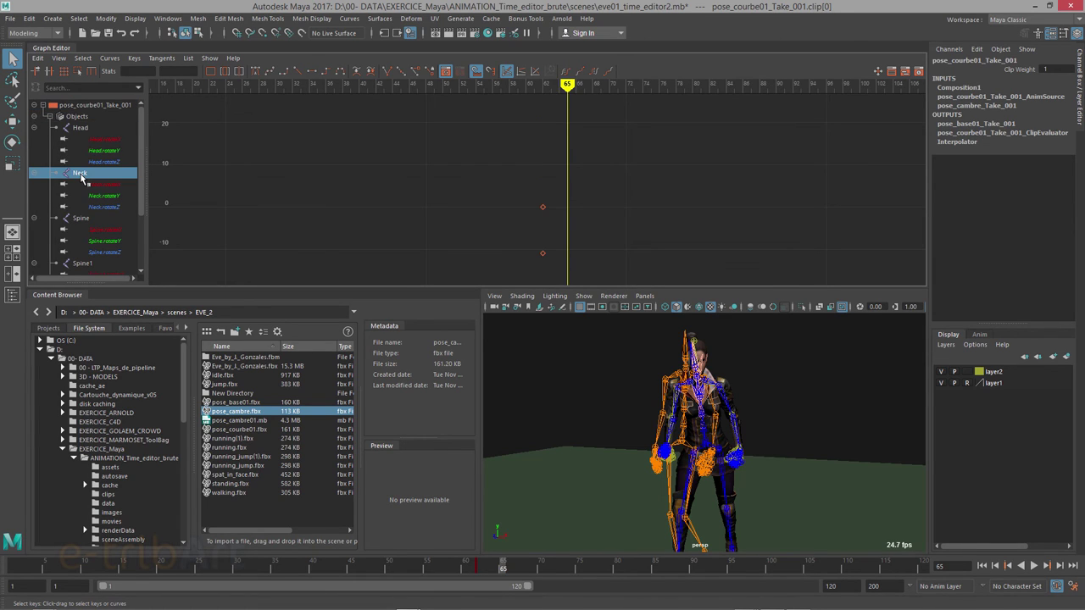
pyautogui.click(106, 185)
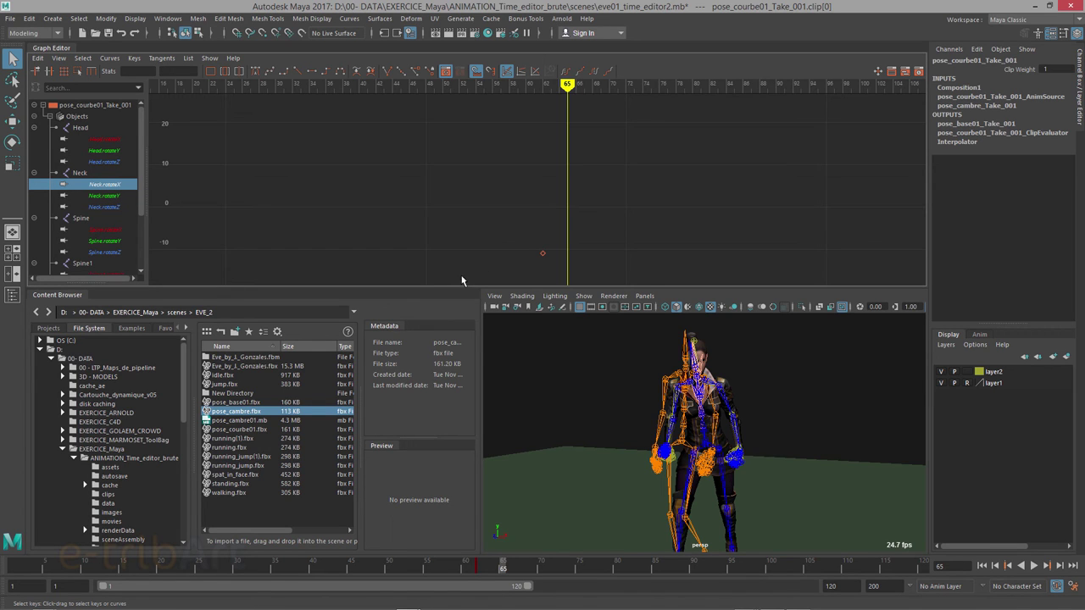
# Step: Select the Neck.rotateX key at frame 62
pyautogui.keyDown('alt'); pyautogui.moveTo(629, 379); pyautogui.dragTo(632, 418); pyautogui.keyUp('alt')
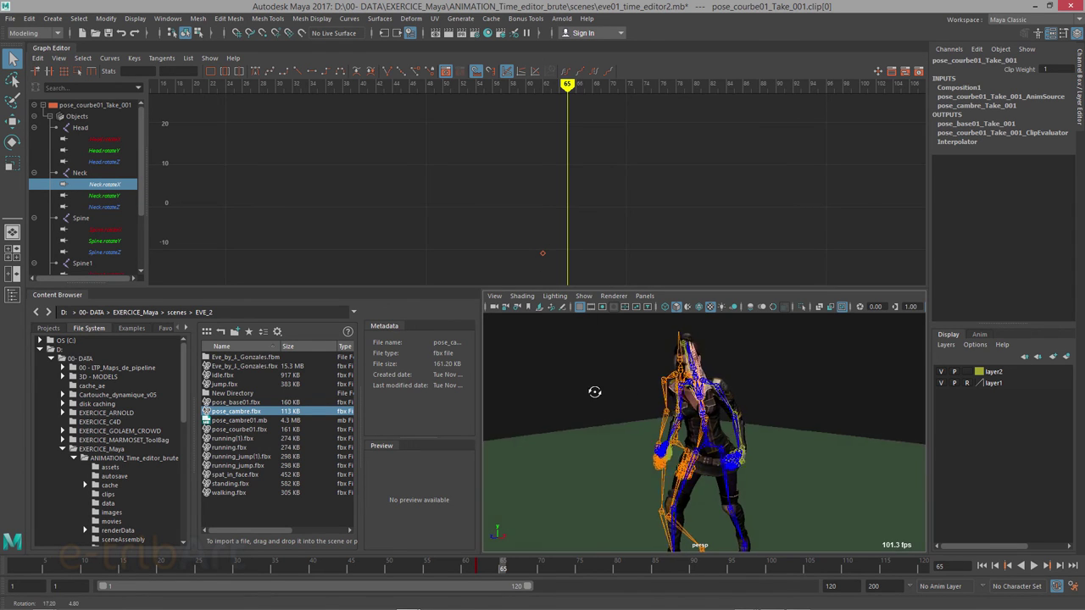
pyautogui.keyDown('alt'); pyautogui.moveTo(631, 418); pyautogui.dragTo(740, 473, button='right'); pyautogui.keyUp('alt')
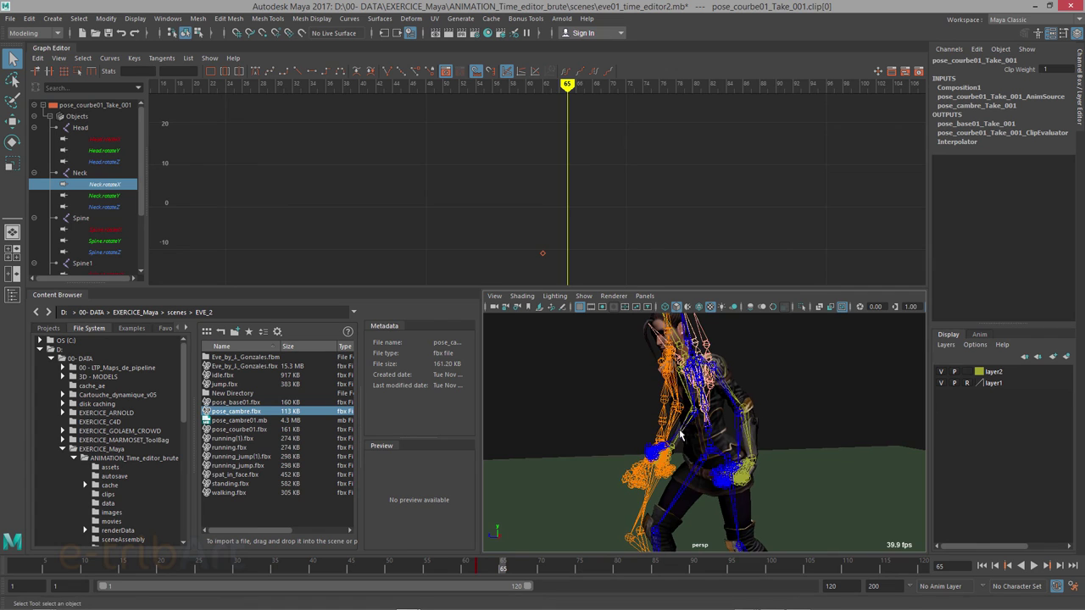
pyautogui.keyDown('alt'); pyautogui.moveTo(740, 473); pyautogui.dragTo(669, 490); pyautogui.keyUp('alt')
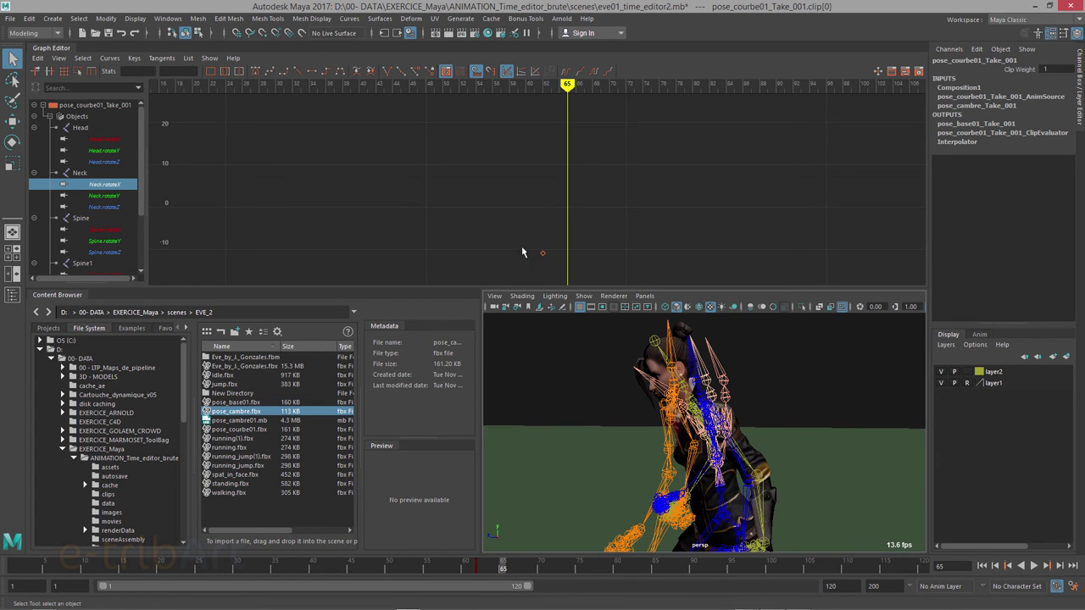
pyautogui.moveTo(523, 247); pyautogui.dragTo(556, 267)
# Step: Set the frame-62 Neck.rotateX and Head.rotateX keys to 20 in the Graph Editor value field
pyautogui.moveTo(190, 72); pyautogui.dragTo(156, 71)
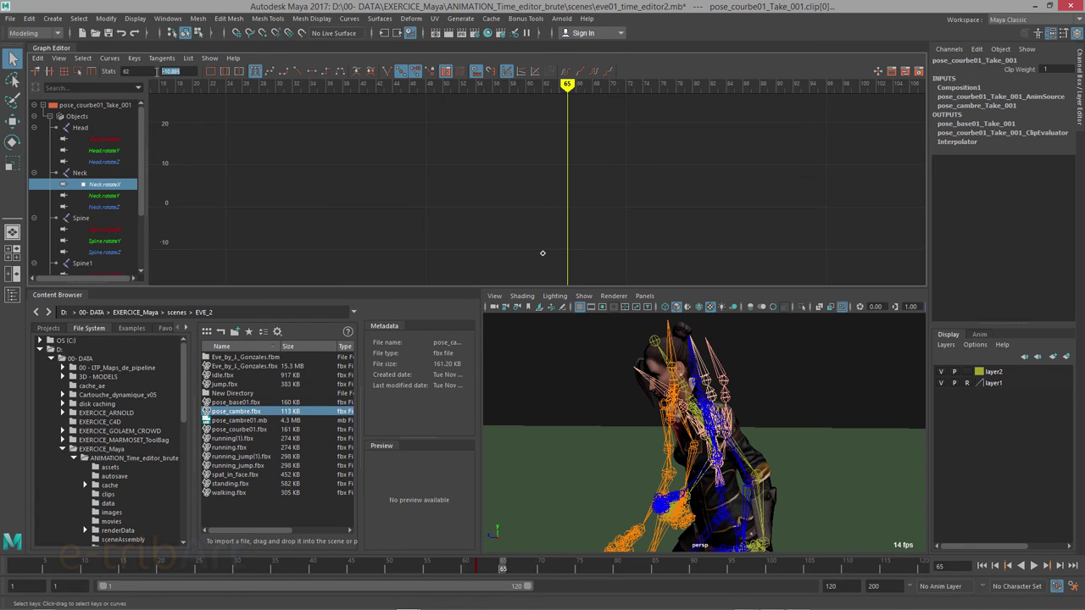
pyautogui.write('3')
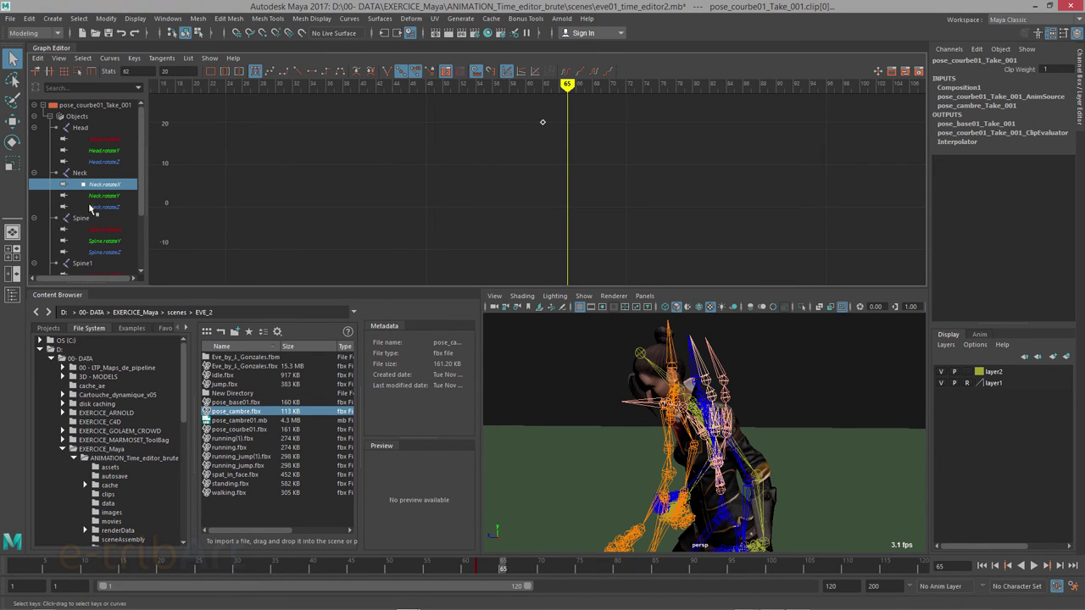
pyautogui.click(105, 143)
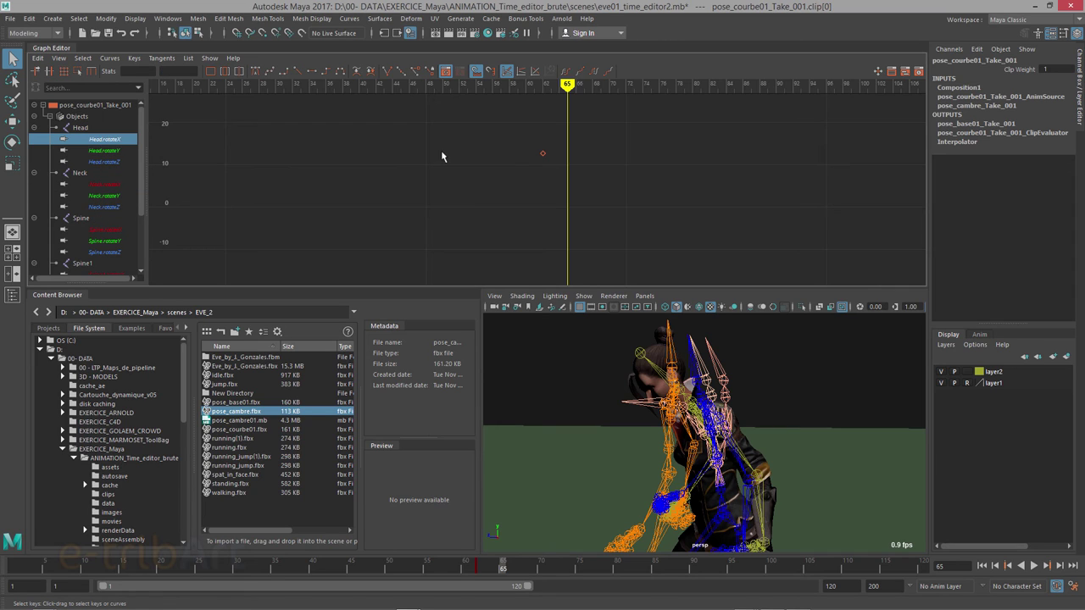
pyautogui.moveTo(496, 146); pyautogui.dragTo(559, 188)
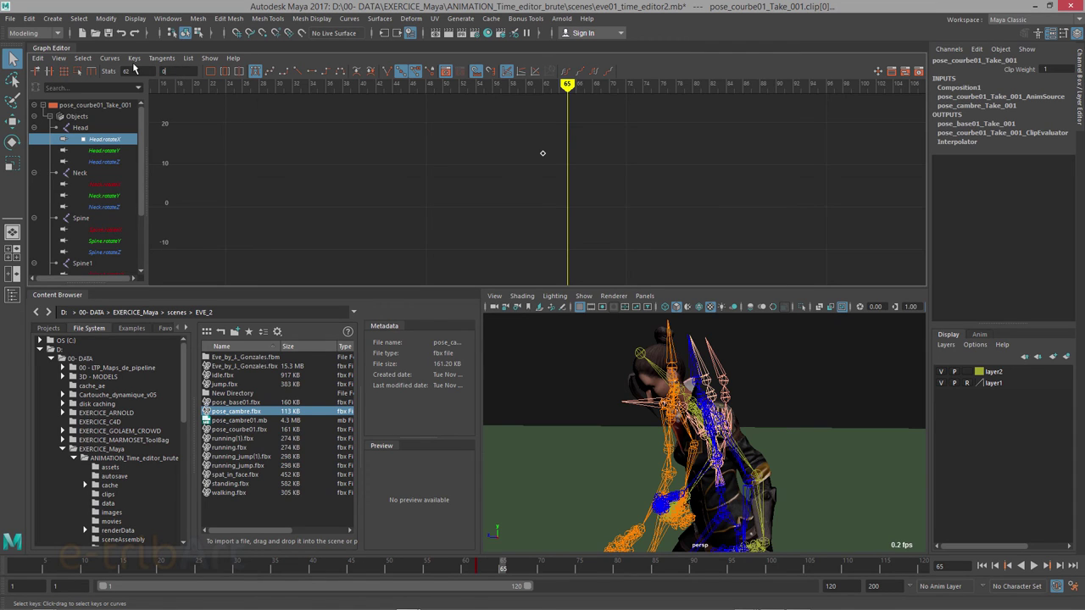
pyautogui.write('-10')
pyautogui.press('Return')
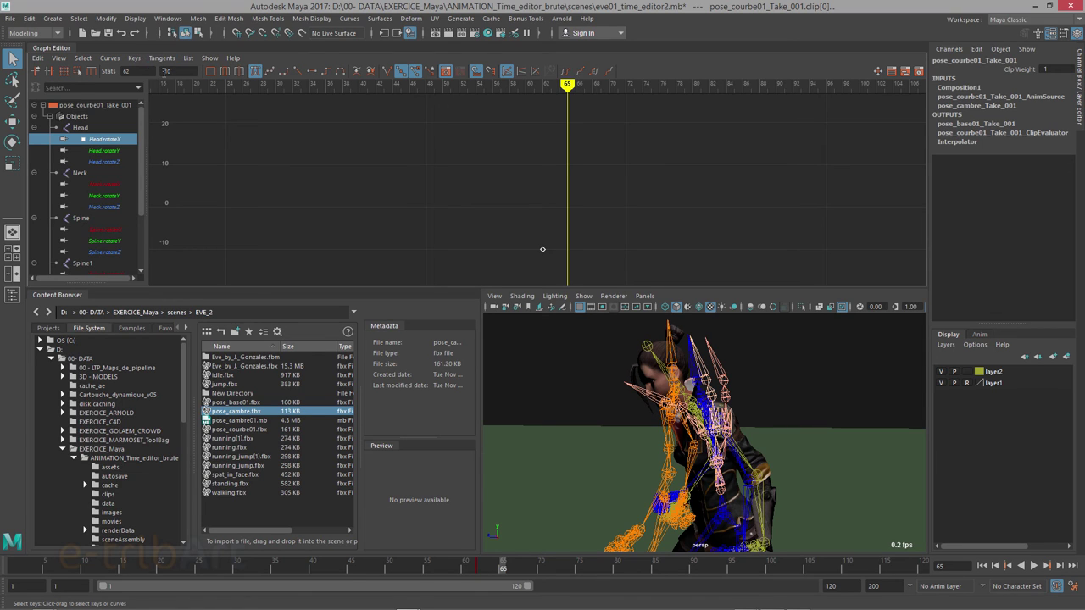
pyautogui.doubleClick(175, 68)
pyautogui.write('20')
pyautogui.press('Return')
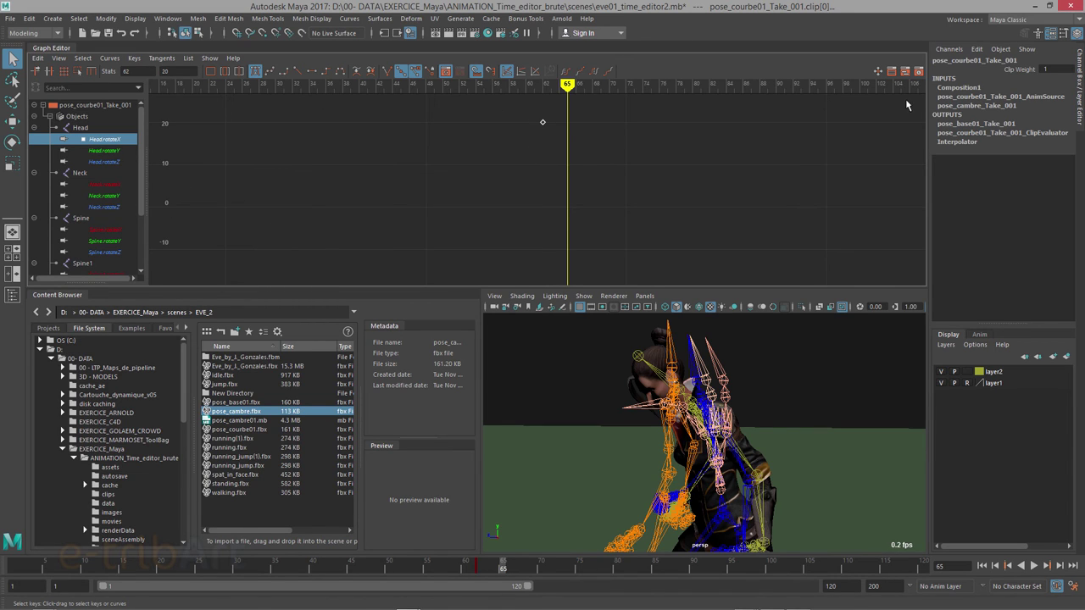
# Step: Return to the clip tracks and play back the edited pose clip
pyautogui.click(918, 71)
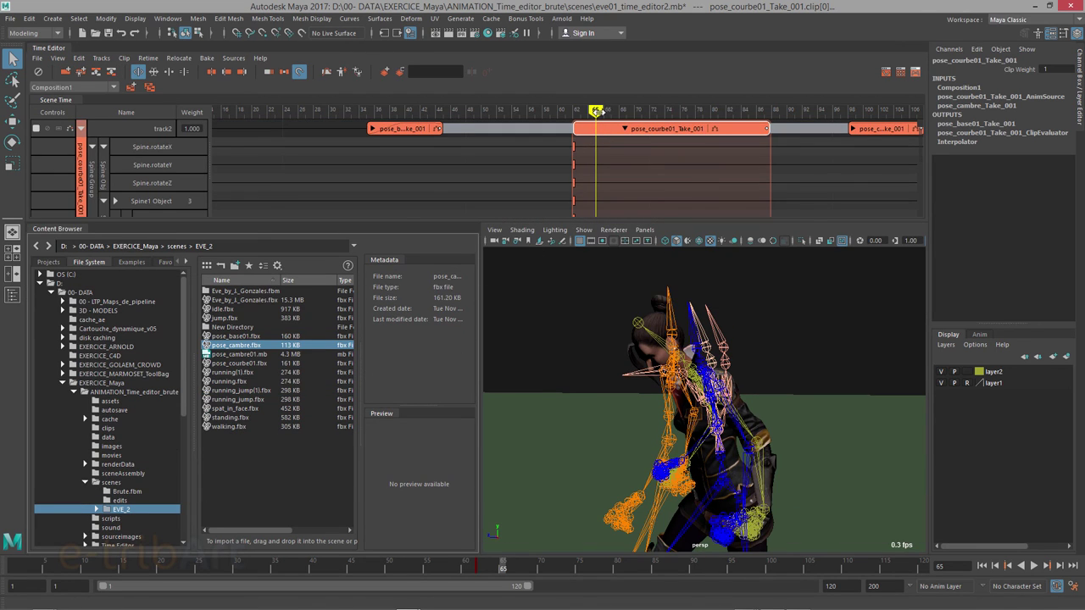
pyautogui.moveTo(597, 111); pyautogui.dragTo(581, 111)
pyautogui.hotkey('alt', 'v')
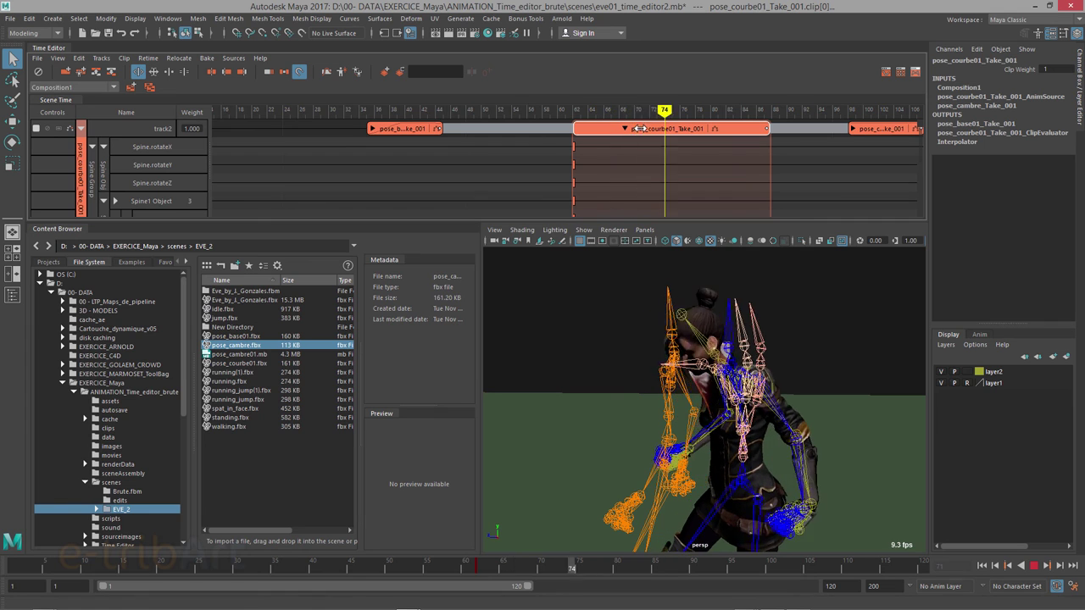
pyautogui.hotkey('alt', 'v')
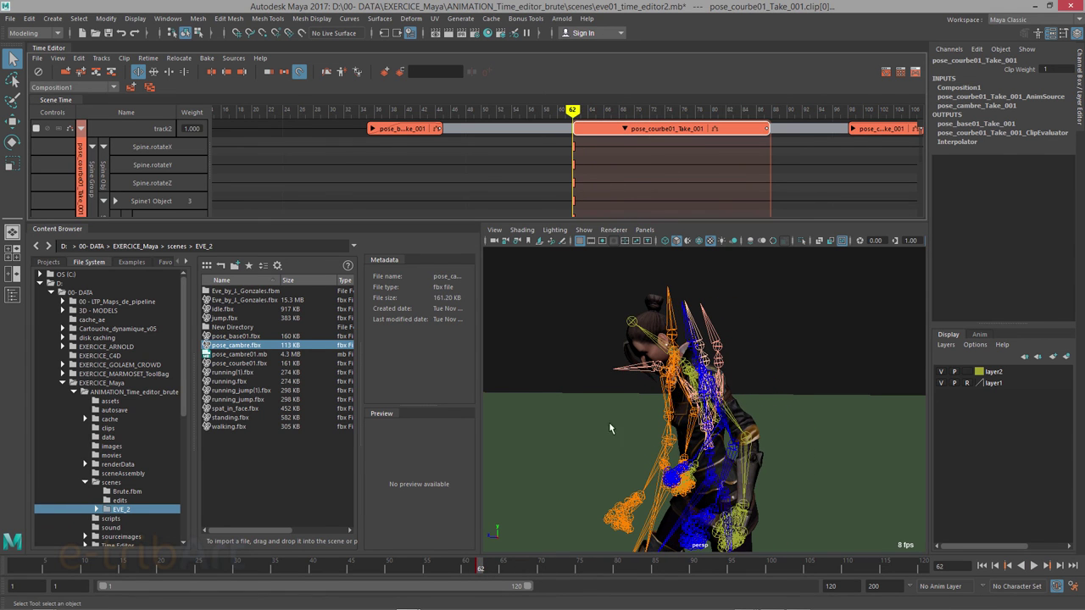
pyautogui.moveTo(609, 429)
pyautogui.keyDown('alt'); pyautogui.mouseDown()
pyautogui.moveTo(629, 446)
pyautogui.moveTo(573, 401)
pyautogui.mouseUp(); pyautogui.keyUp('alt')
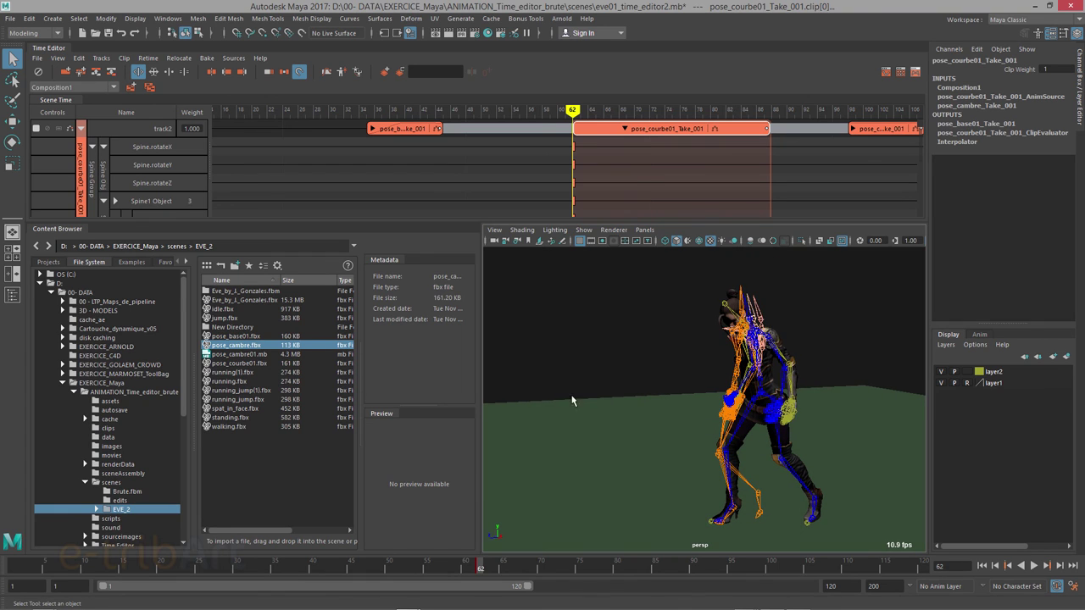
# Step: Collapse track2's rows, turn off ghosting on both tracks, and scrub frames 40 to 70
pyautogui.click(82, 134)
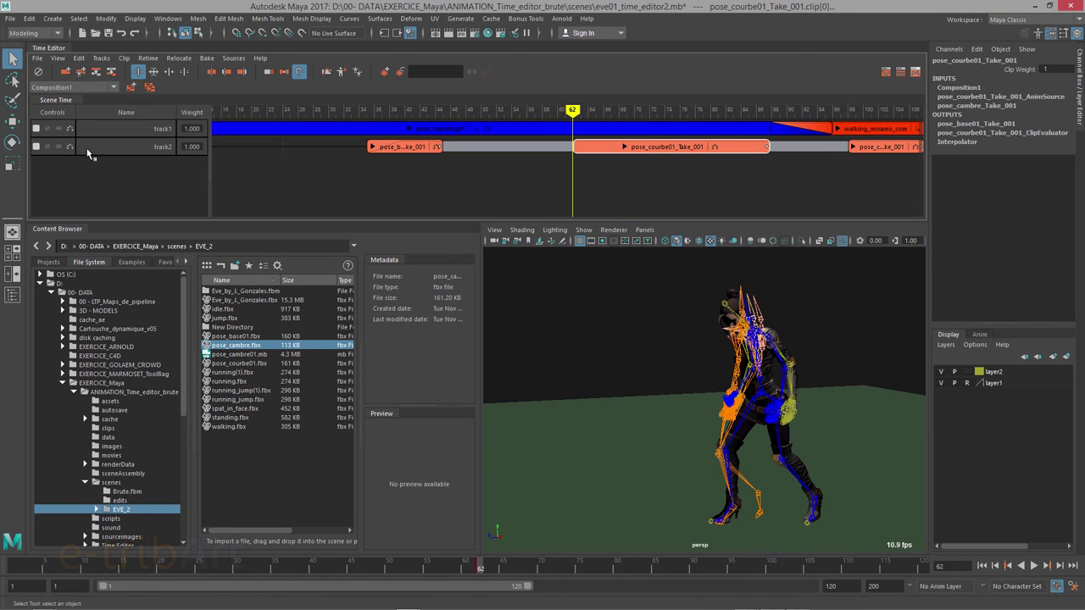
pyautogui.click(70, 128)
pyautogui.click(69, 146)
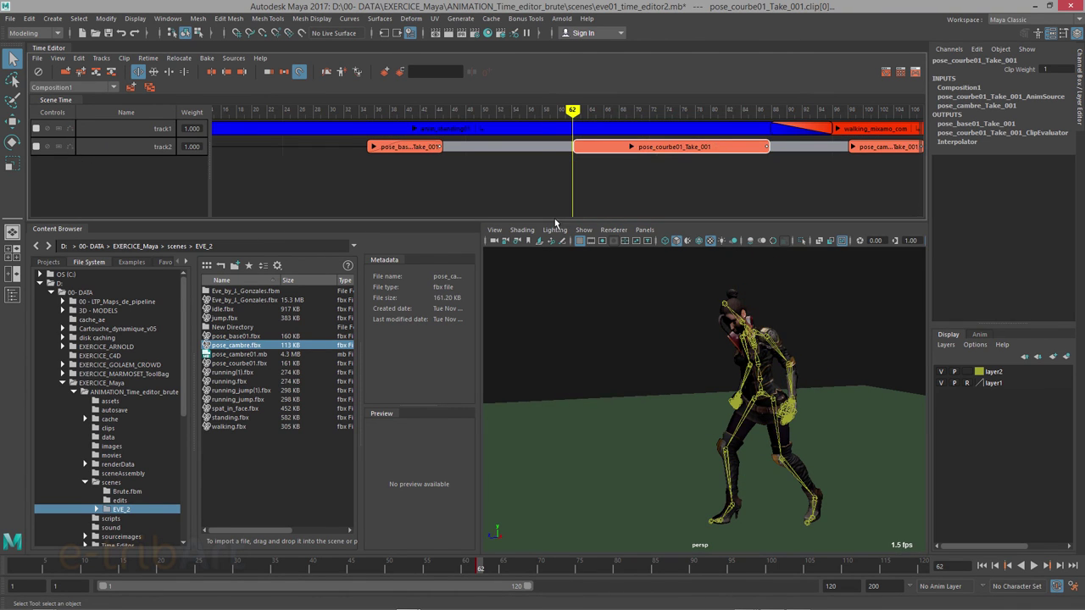
pyautogui.moveTo(573, 127)
pyautogui.mouseDown()
pyautogui.moveTo(402, 126)
pyautogui.moveTo(530, 177)
pyautogui.mouseUp()
pyautogui.moveTo(555, 179)
pyautogui.mouseDown()
pyautogui.moveTo(845, 218)
pyautogui.moveTo(755, 221)
pyautogui.moveTo(766, 222)
pyautogui.moveTo(864, 221)
pyautogui.moveTo(748, 211)
pyautogui.moveTo(830, 208)
pyautogui.moveTo(640, 199)
pyautogui.moveTo(688, 206)
pyautogui.mouseUp()
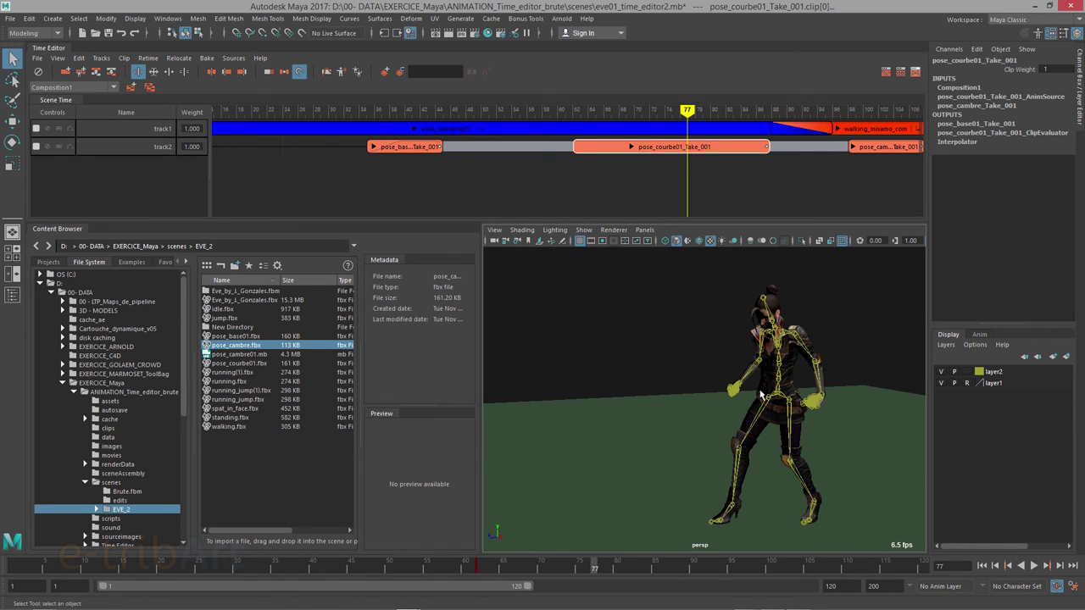
# Step: Tumble in close to Eve and replay the blend around frames 64 to 69
pyautogui.keyDown('alt'); pyautogui.moveTo(760, 394); pyautogui.dragTo(789, 398); pyautogui.keyUp('alt')
pyautogui.keyDown('alt'); pyautogui.moveTo(789, 399); pyautogui.dragTo(829, 405, button='right'); pyautogui.keyUp('alt')
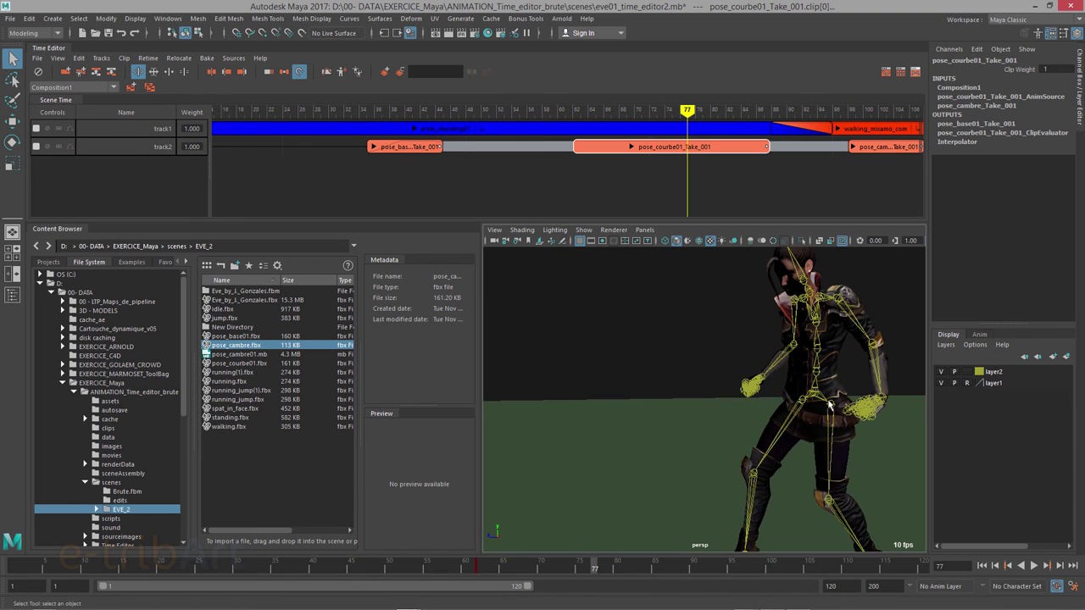
pyautogui.keyDown('alt'); pyautogui.moveTo(829, 405); pyautogui.dragTo(723, 348); pyautogui.keyUp('alt')
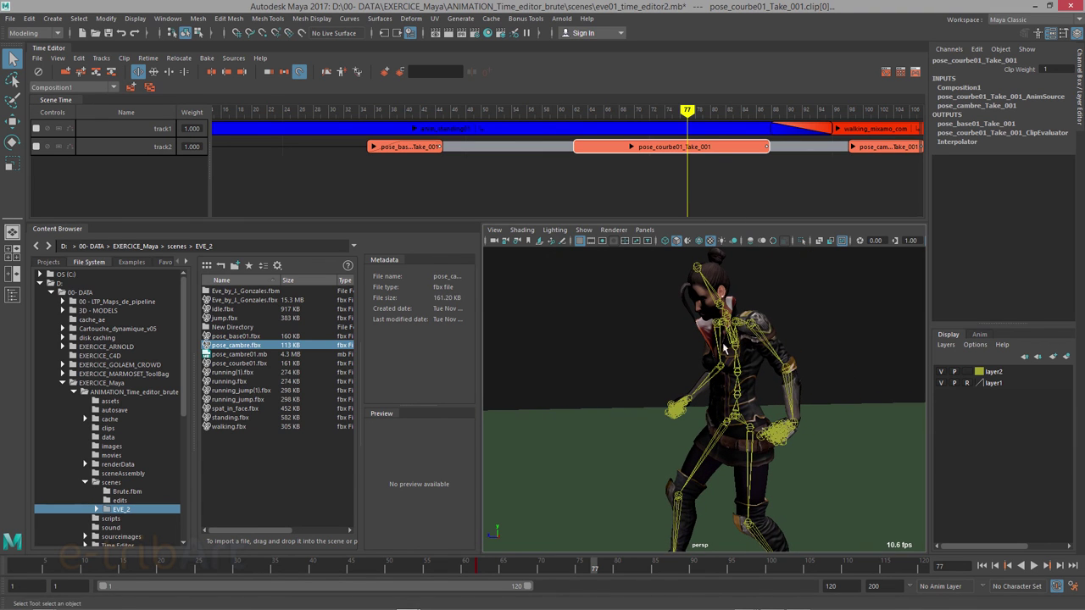
pyautogui.moveTo(688, 119); pyautogui.dragTo(611, 121)
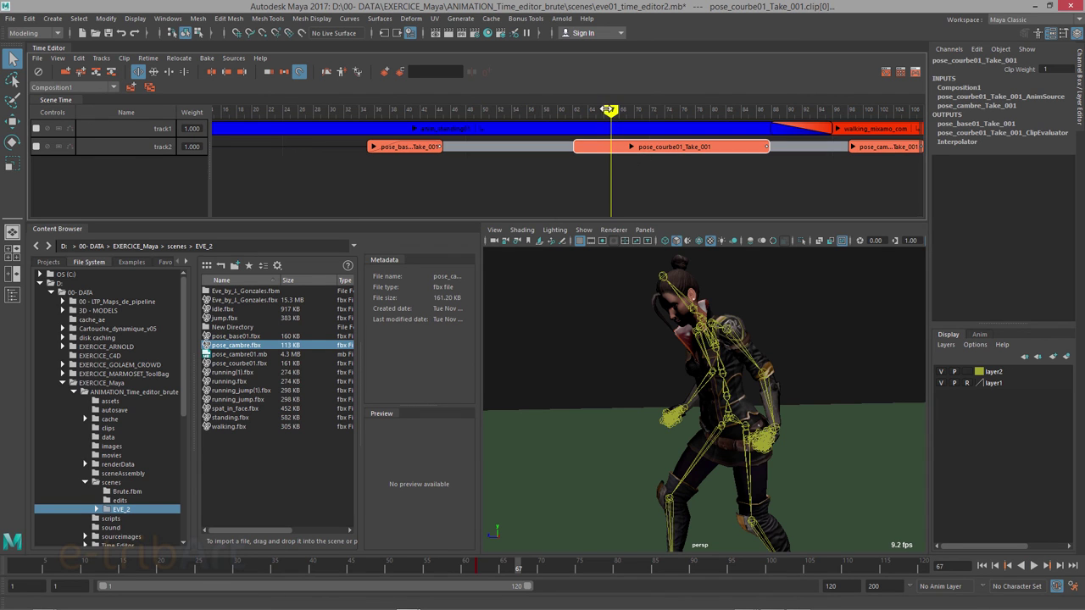
pyautogui.hotkey('alt', 'v')
pyautogui.moveTo(613, 110)
pyautogui.mouseDown()
pyautogui.moveTo(586, 119)
pyautogui.moveTo(819, 138)
pyautogui.moveTo(600, 144)
pyautogui.mouseUp()
# Step: Open the Attribute Editor for the pose_courbe01 clip and select its Clip Weight field
pyautogui.rightClick(615, 149)
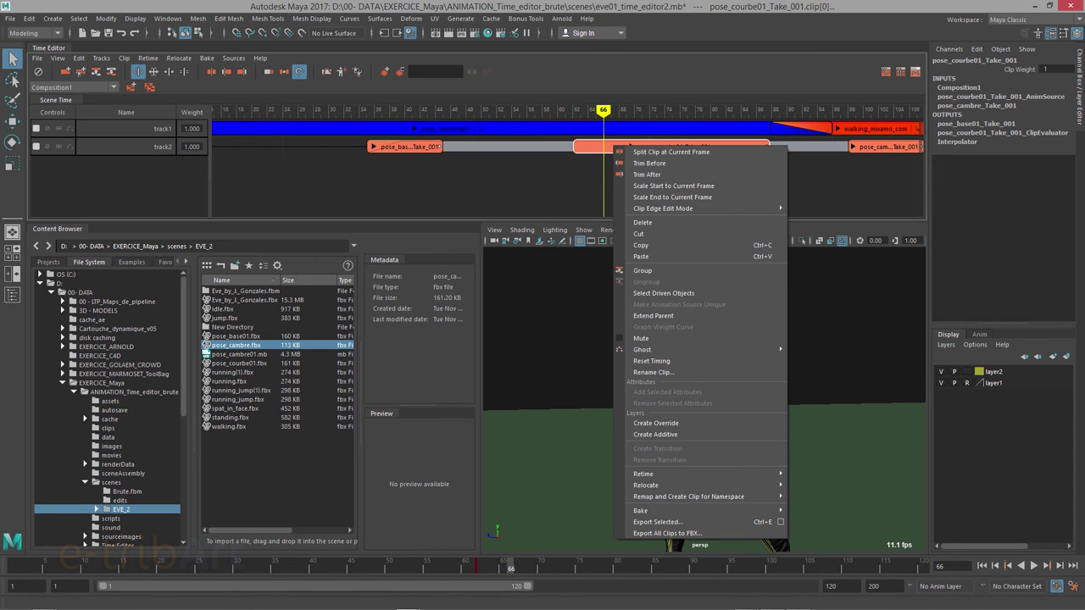
pyautogui.press('Escape')
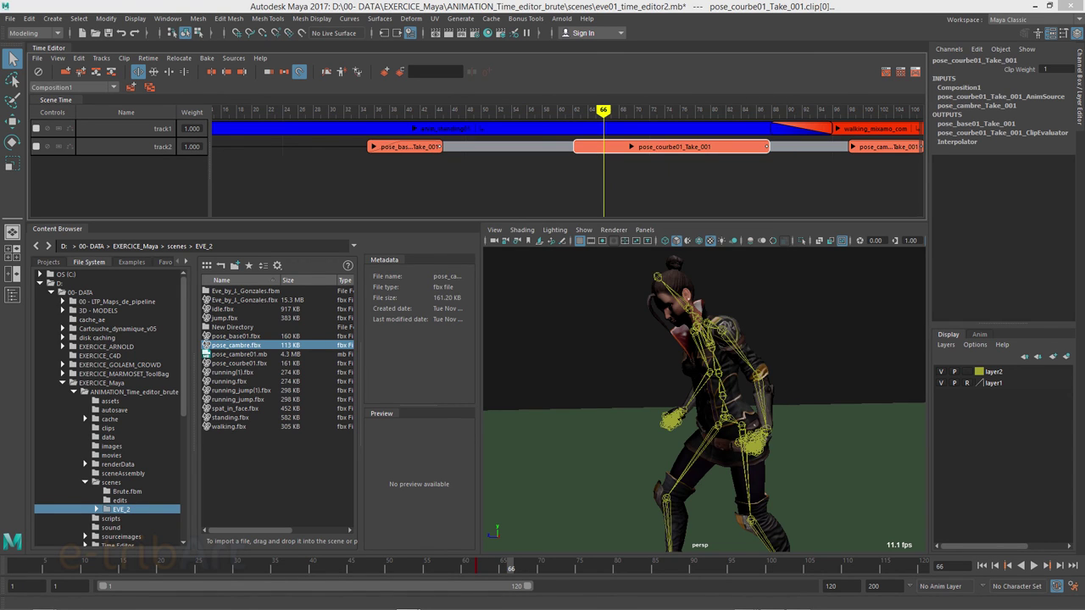
pyautogui.hotkey('ctrl', 'a')
pyautogui.moveTo(690, 63); pyautogui.dragTo(799, 70)
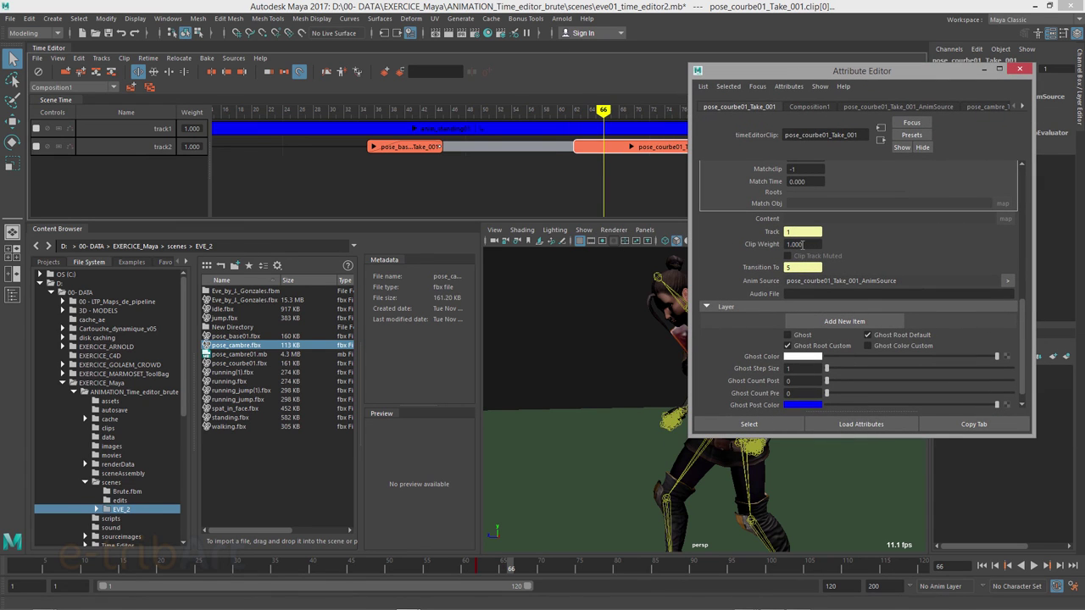
pyautogui.moveTo(802, 244); pyautogui.dragTo(760, 244)
# Step: At frame 63, set a key on Clip Weight and set the value to 0.3
pyautogui.moveTo(604, 110); pyautogui.dragTo(580, 112)
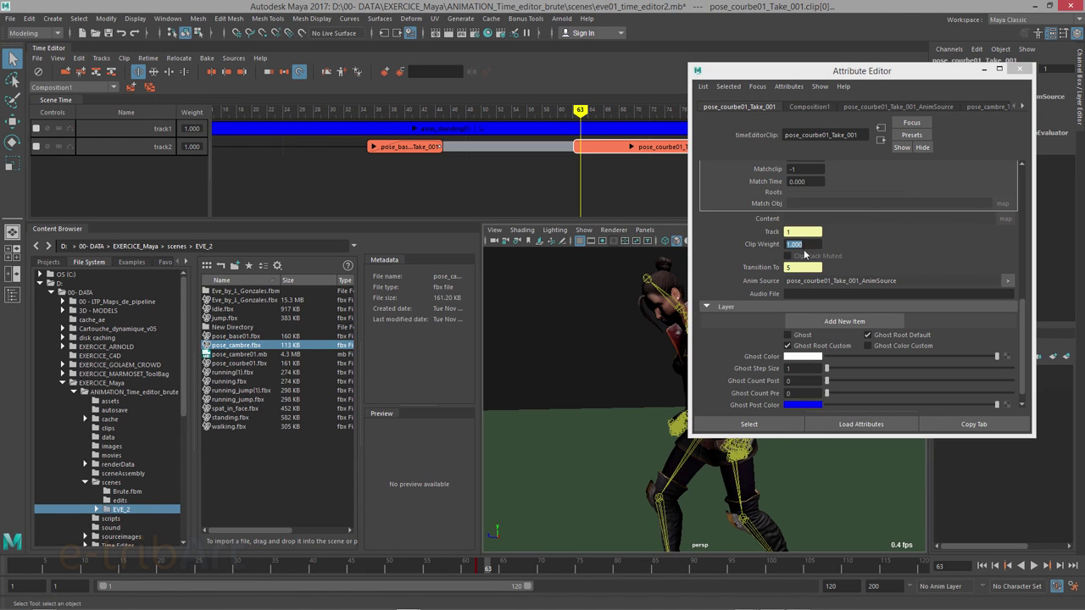
pyautogui.write('0')
pyautogui.press('Return')
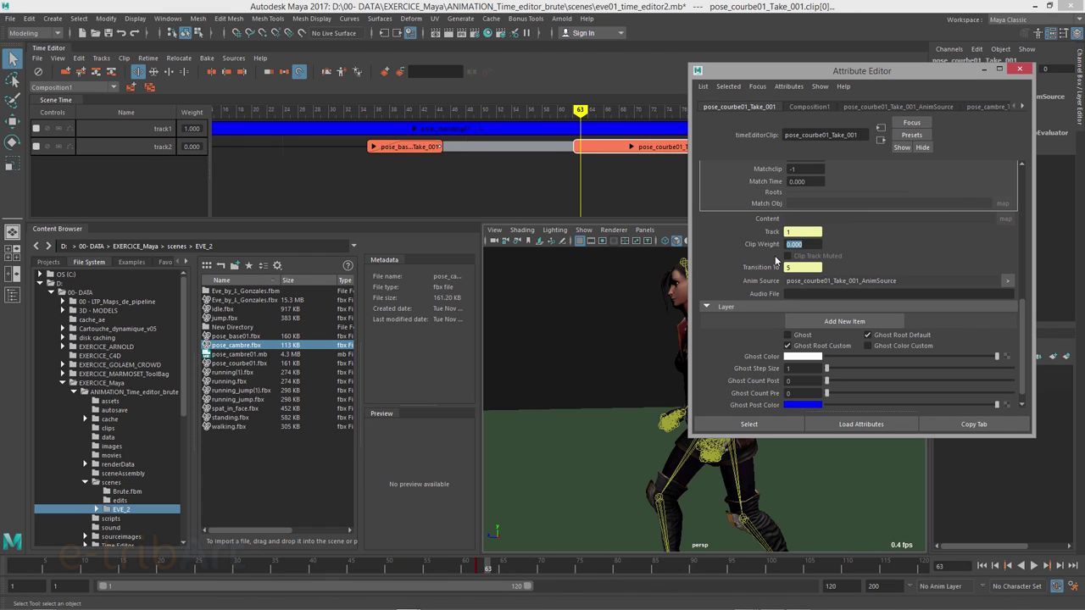
pyautogui.rightClick(801, 246)
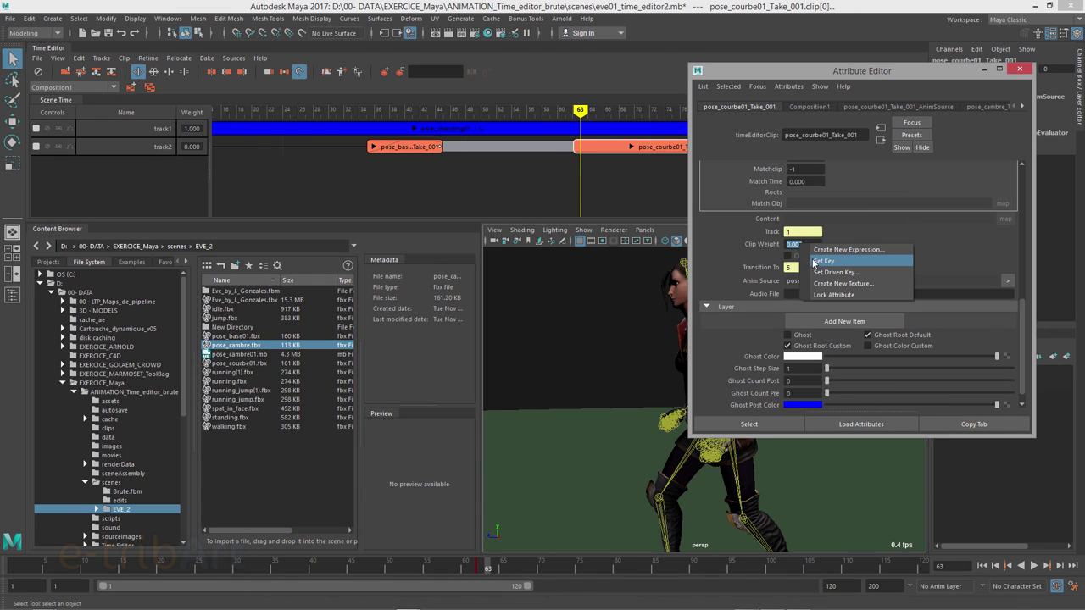
pyautogui.click(816, 261)
pyautogui.moveTo(766, 72); pyautogui.dragTo(814, 110)
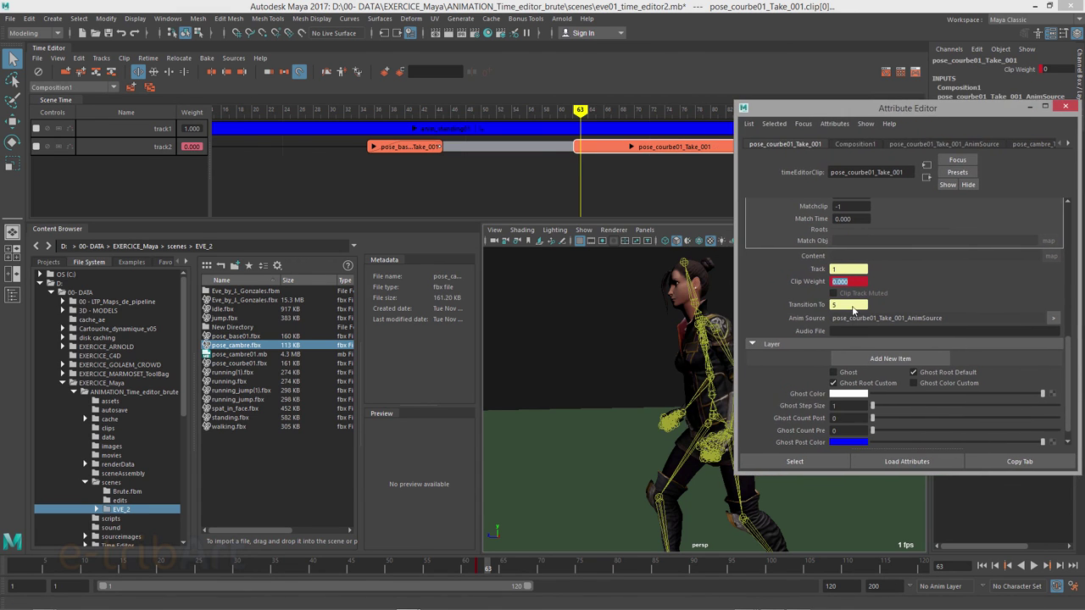
pyautogui.write('0.3')
pyautogui.press('Return')
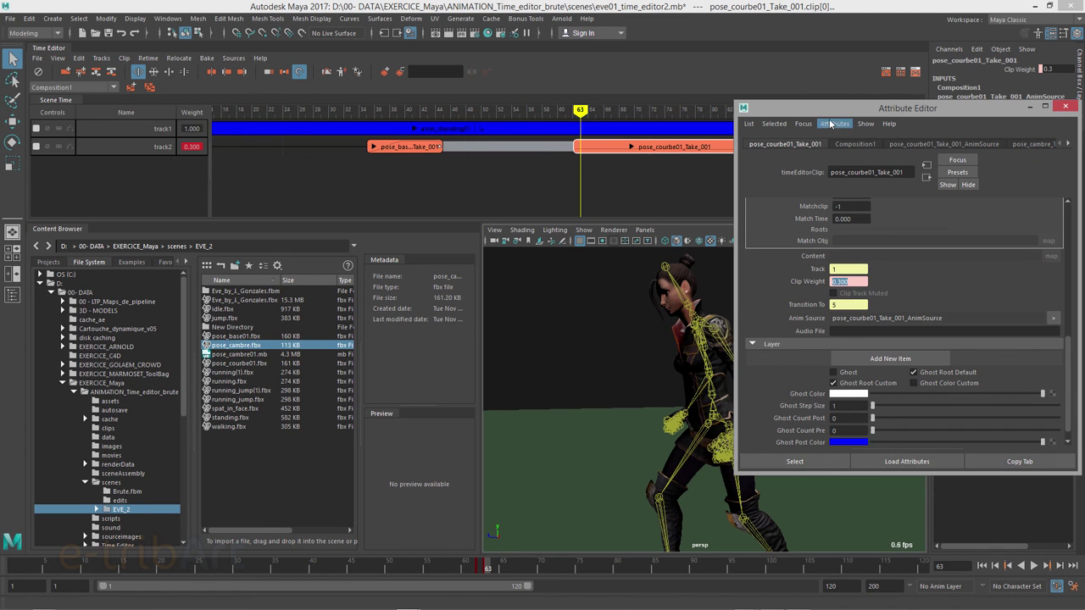
# Step: At frame 87, set Clip Weight to 1, then close the Attribute Editor
pyautogui.moveTo(831, 108); pyautogui.dragTo(273, 175)
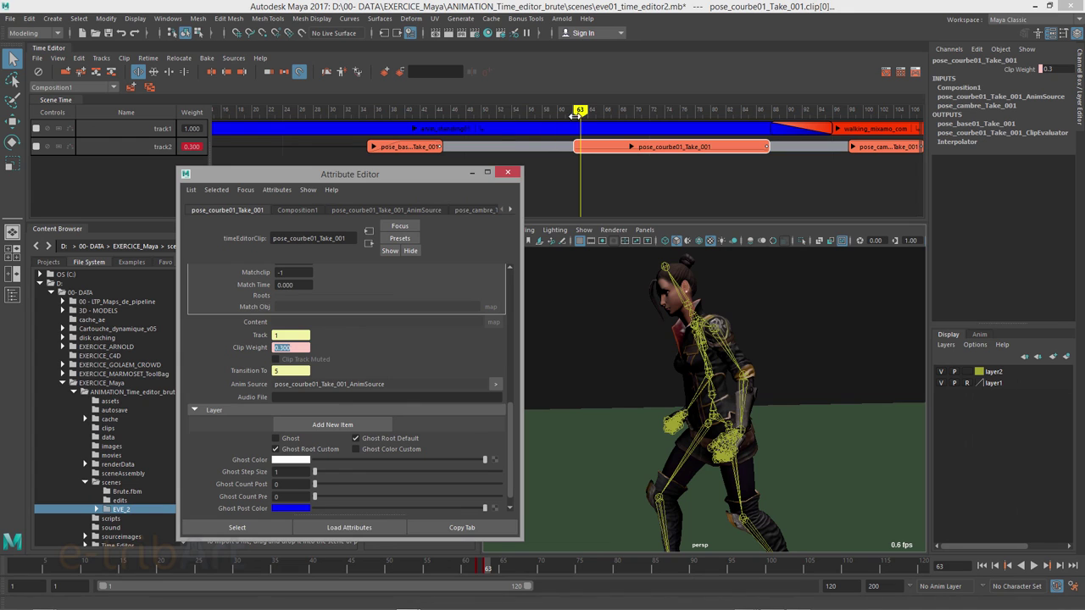
pyautogui.moveTo(580, 111); pyautogui.dragTo(764, 129)
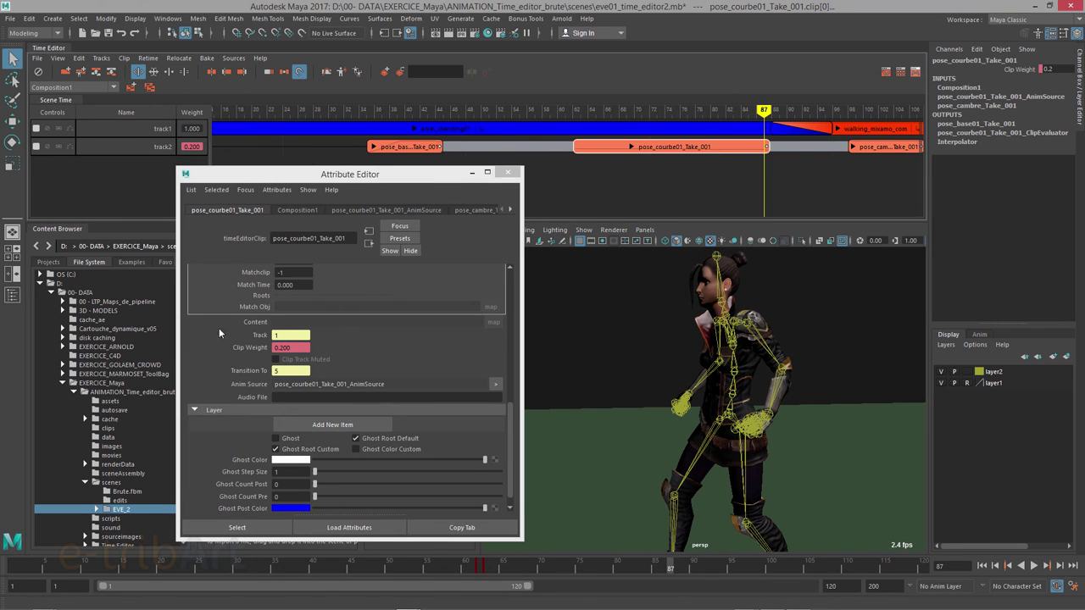
pyautogui.click(241, 342)
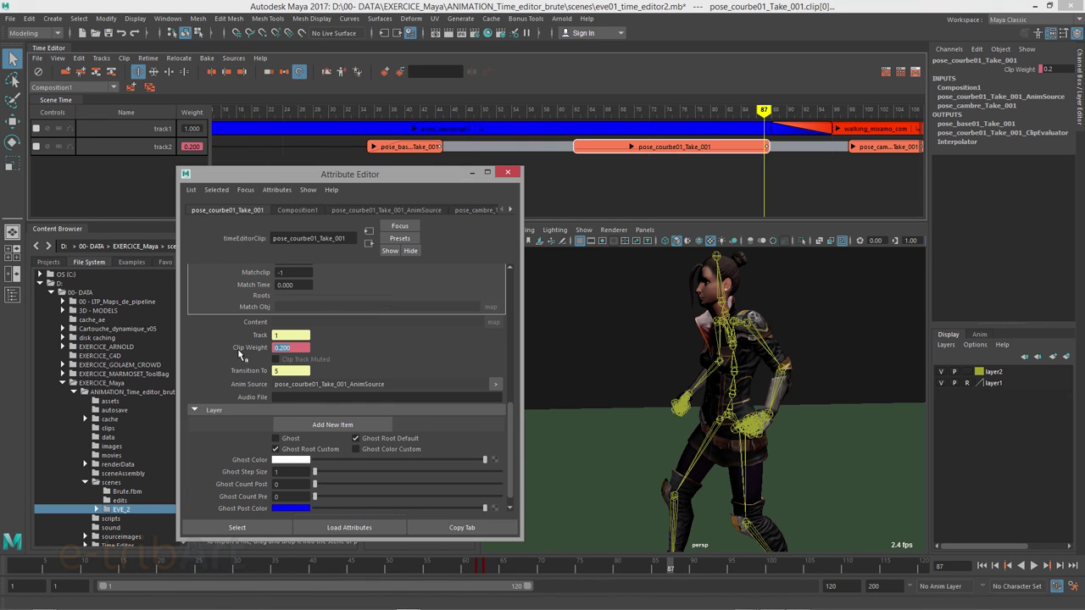
pyautogui.write('1')
pyautogui.press('Return')
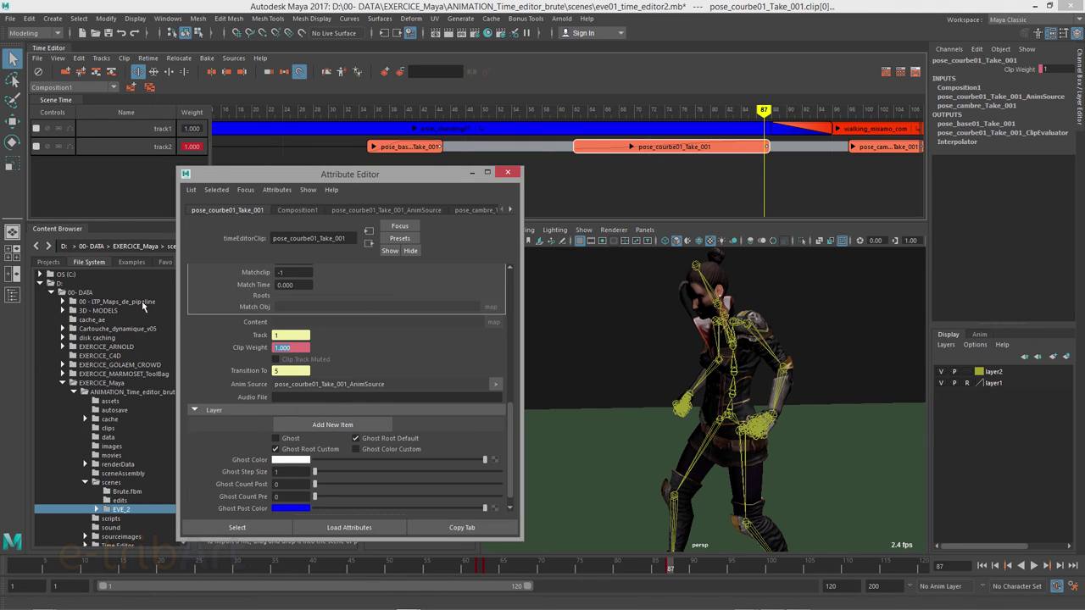
pyautogui.moveTo(274, 179); pyautogui.dragTo(422, 179)
pyautogui.click(656, 172)
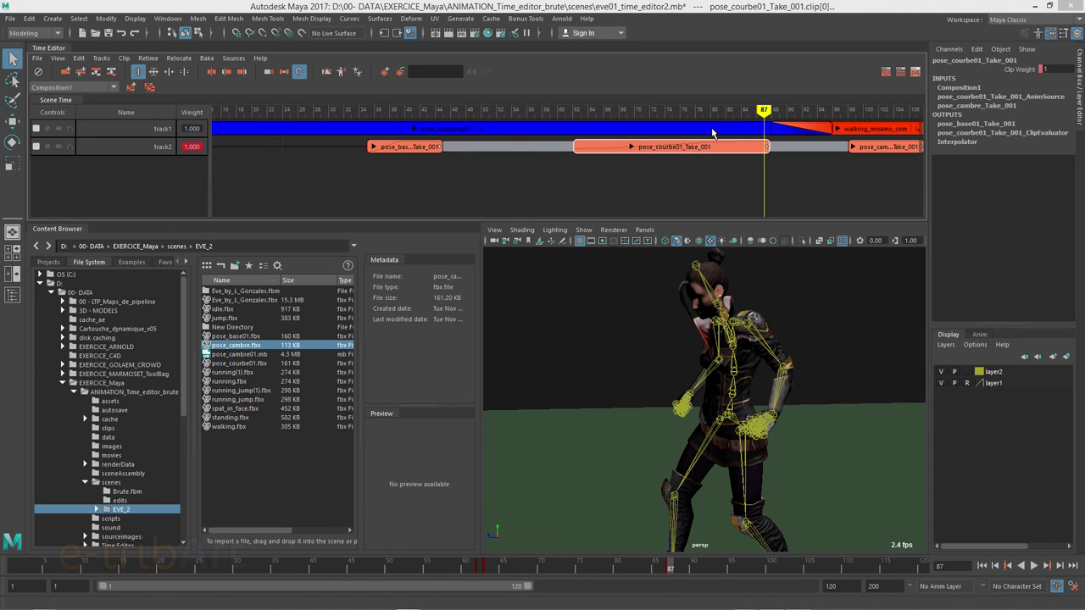
pyautogui.moveTo(764, 111); pyautogui.dragTo(450, 111)
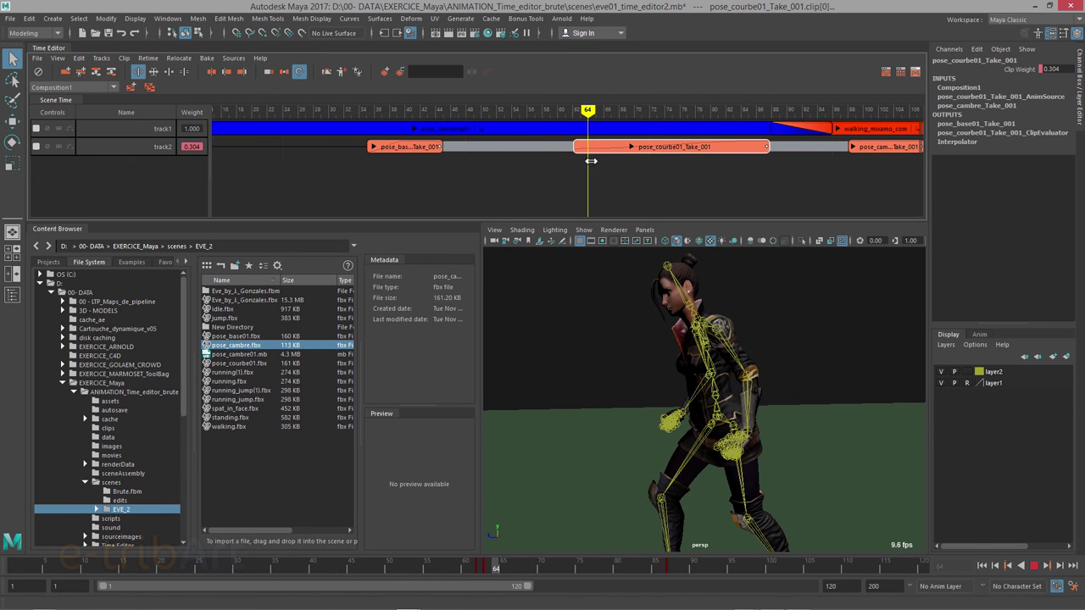
pyautogui.moveTo(610, 165); pyautogui.dragTo(893, 203)
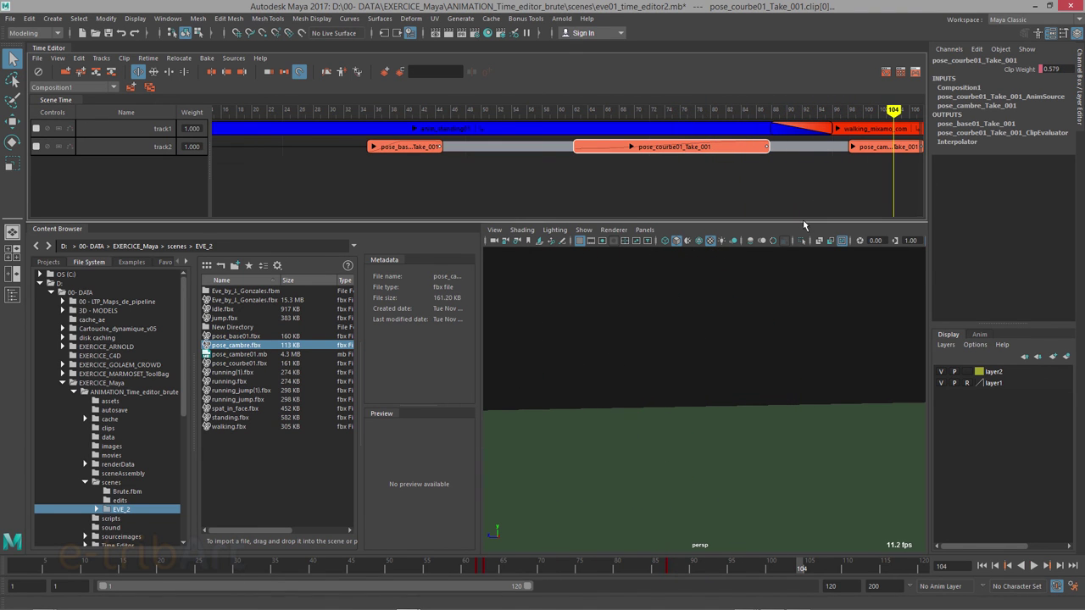
pyautogui.scroll(-1, 532, 203)
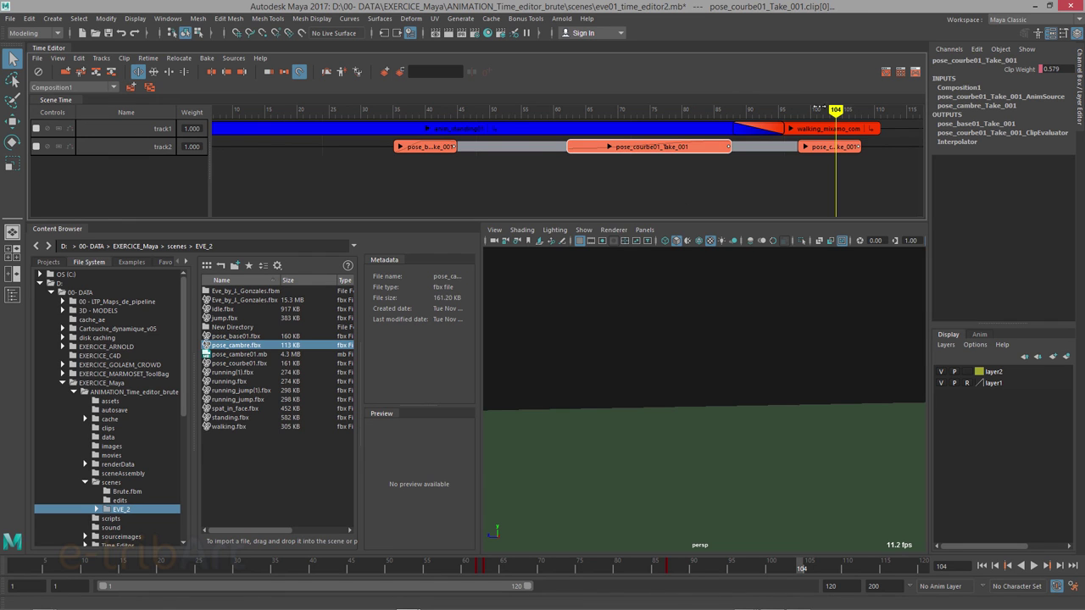
pyautogui.moveTo(837, 109); pyautogui.dragTo(674, 111)
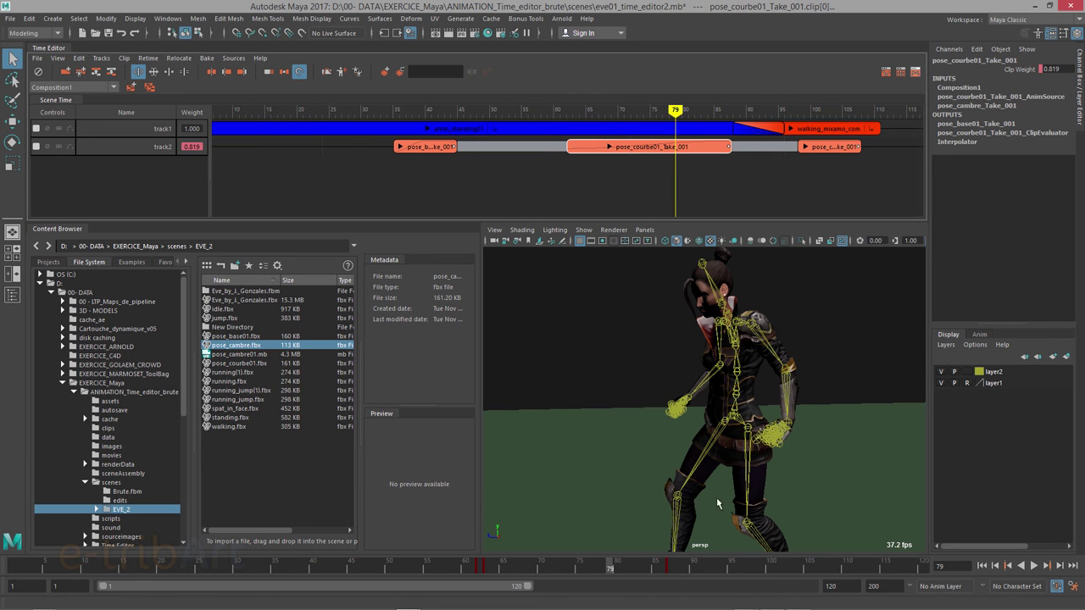
pyautogui.moveTo(716, 389)
pyautogui.keyDown('alt'); pyautogui.mouseDown()
pyautogui.moveTo(713, 378)
pyautogui.moveTo(746, 394)
pyautogui.mouseUp(); pyautogui.keyUp('alt')
pyautogui.keyDown('alt'); pyautogui.moveTo(746, 394); pyautogui.dragTo(730, 408, button='middle'); pyautogui.keyUp('alt')
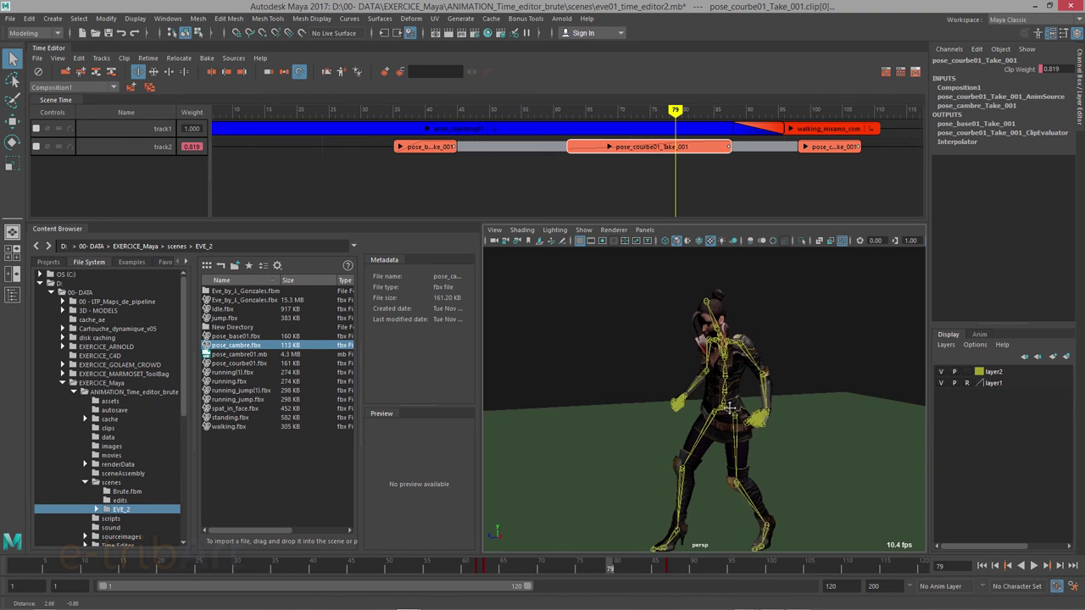
pyautogui.keyDown('alt'); pyautogui.moveTo(729, 408); pyautogui.dragTo(722, 396); pyautogui.keyUp('alt')
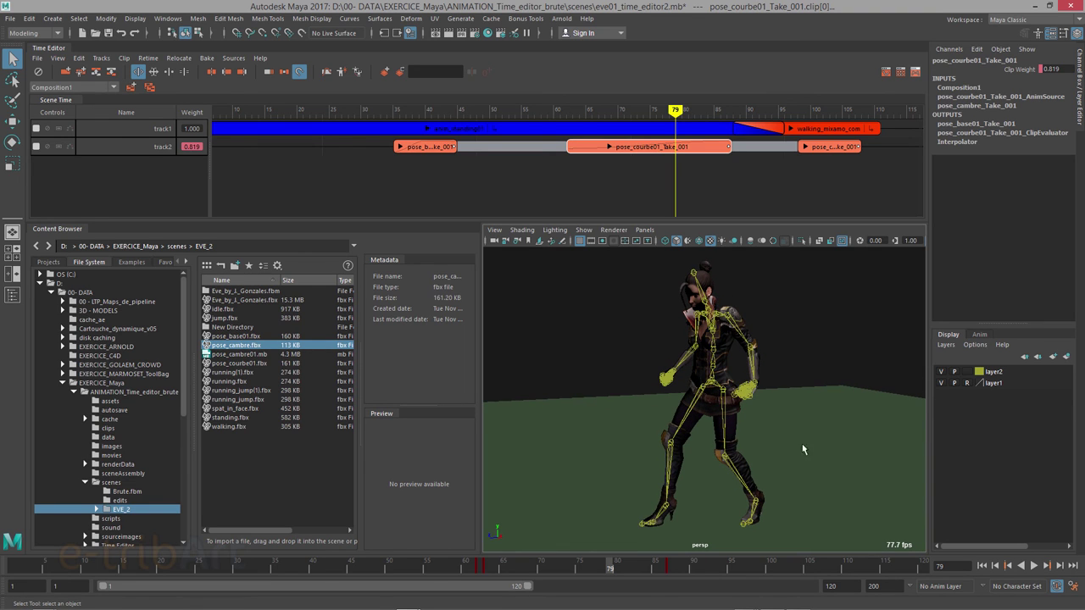